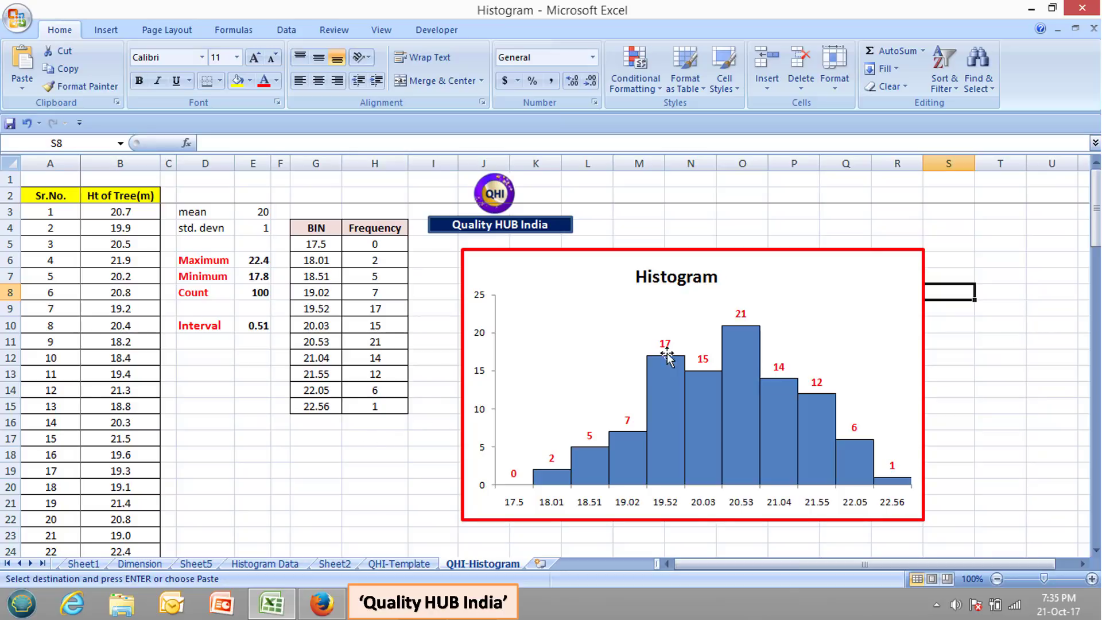
Step: Examine the finished histogram chart and the full list of tree heights on the QHI-Histogram sheet
click(680, 253)
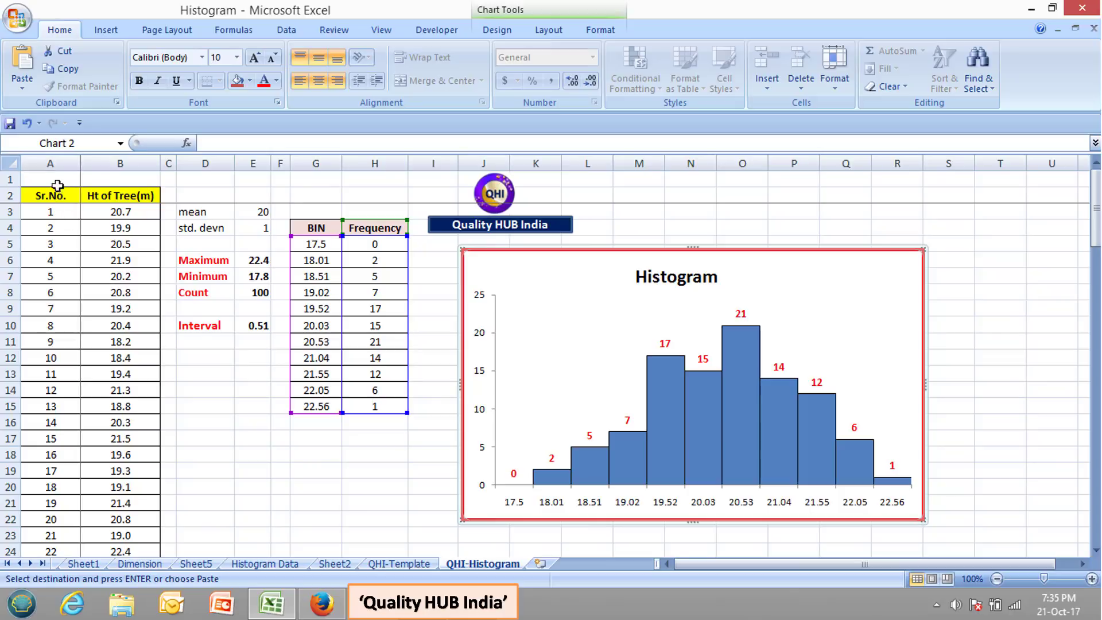
click(55, 228)
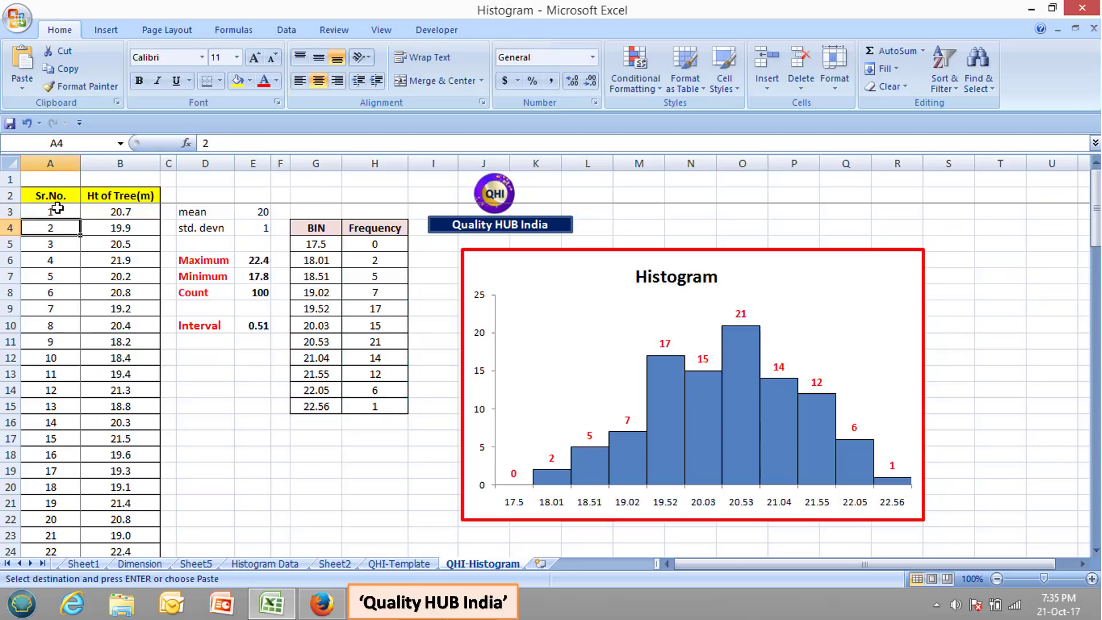
scroll(57, 230, down, 20)
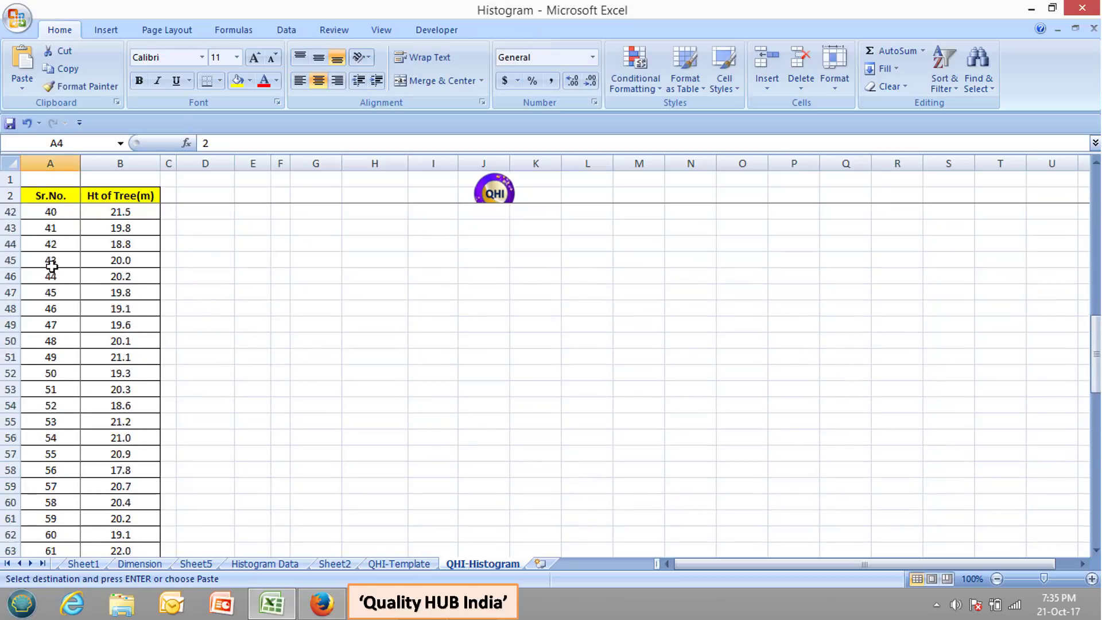
scroll(52, 326, up, 20)
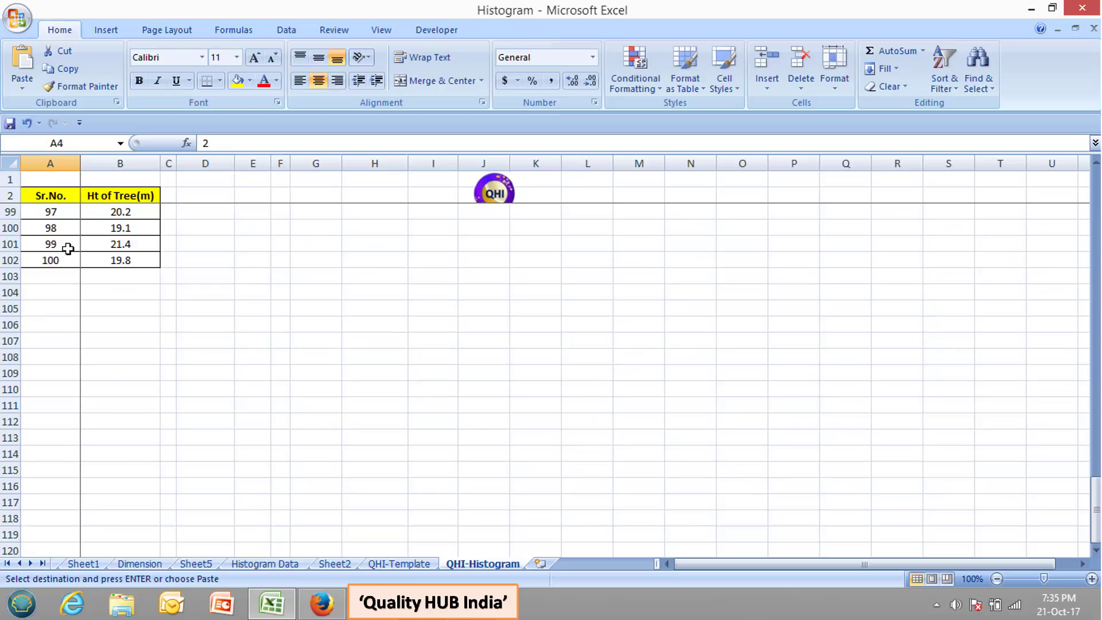
scroll(70, 263, up, 13)
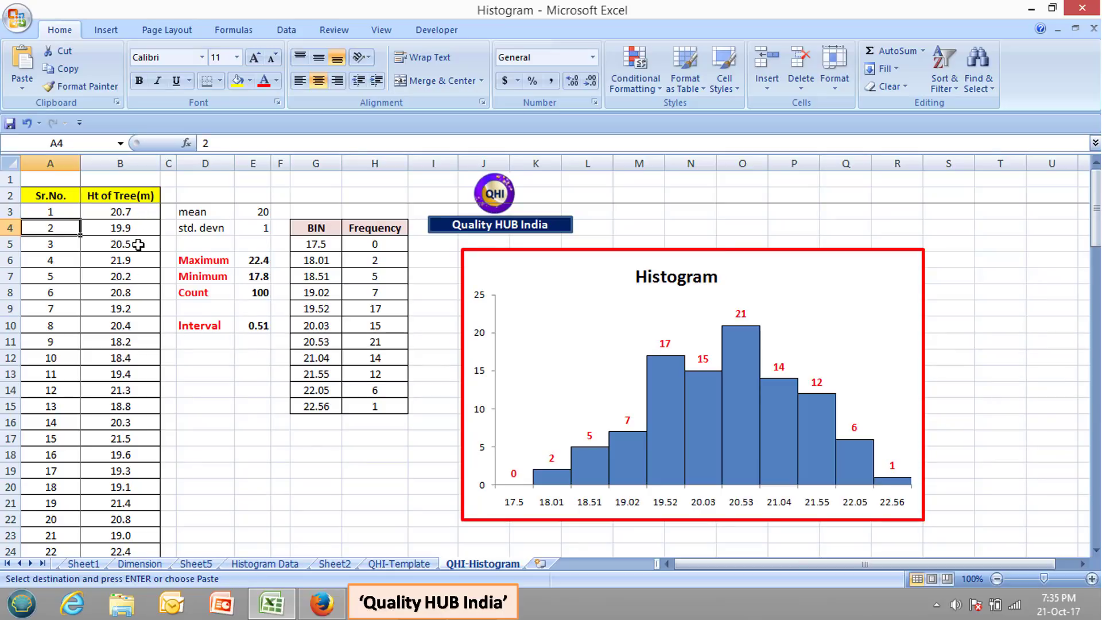
click(213, 381)
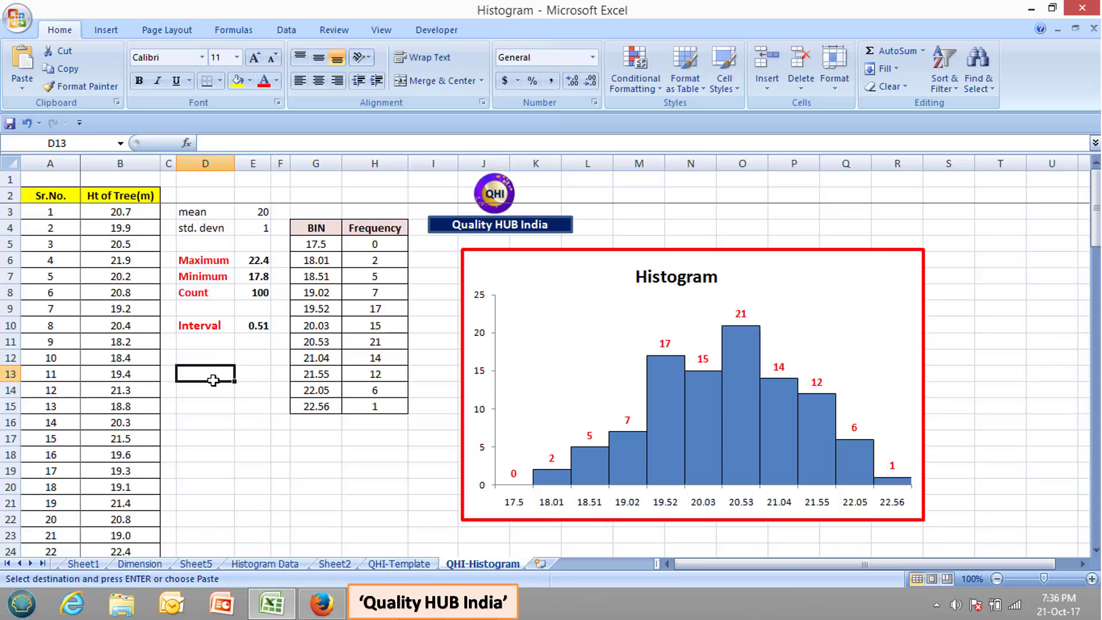
click(255, 450)
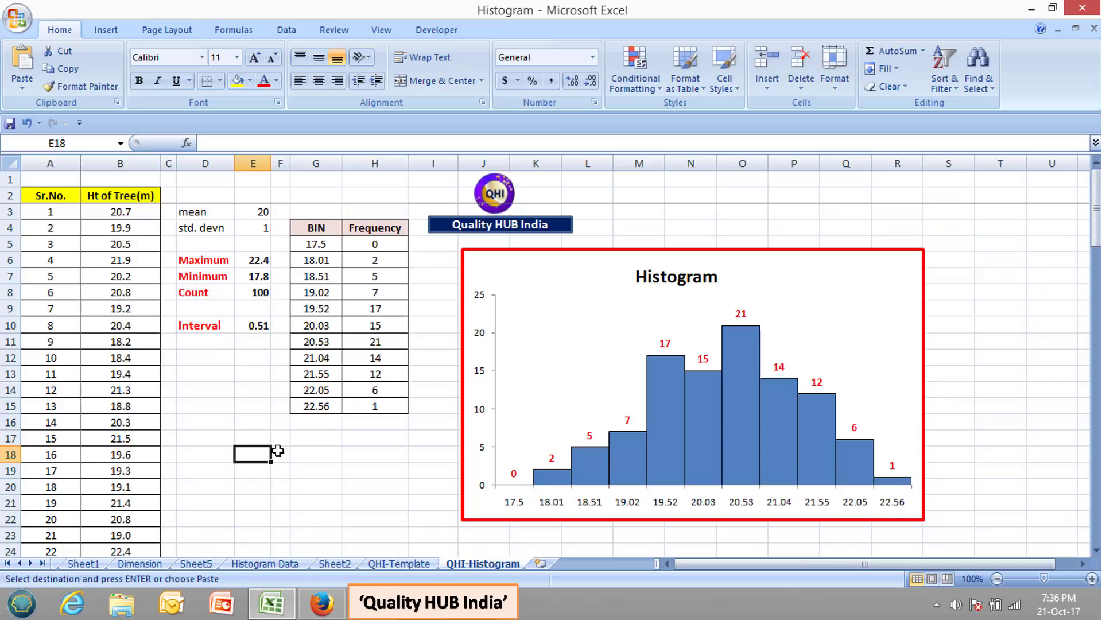
Step: Examine the BIN values in G5:G15 and the FREQUENCY array formula in the Frequency column
click(318, 230)
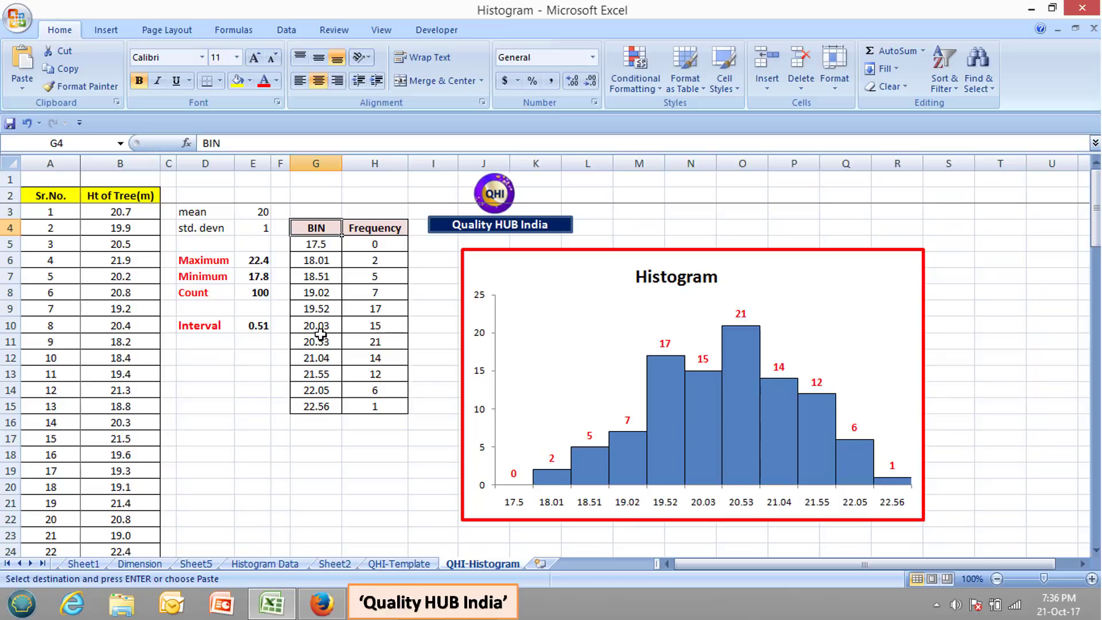
click(322, 246)
drag(324, 264, 322, 406)
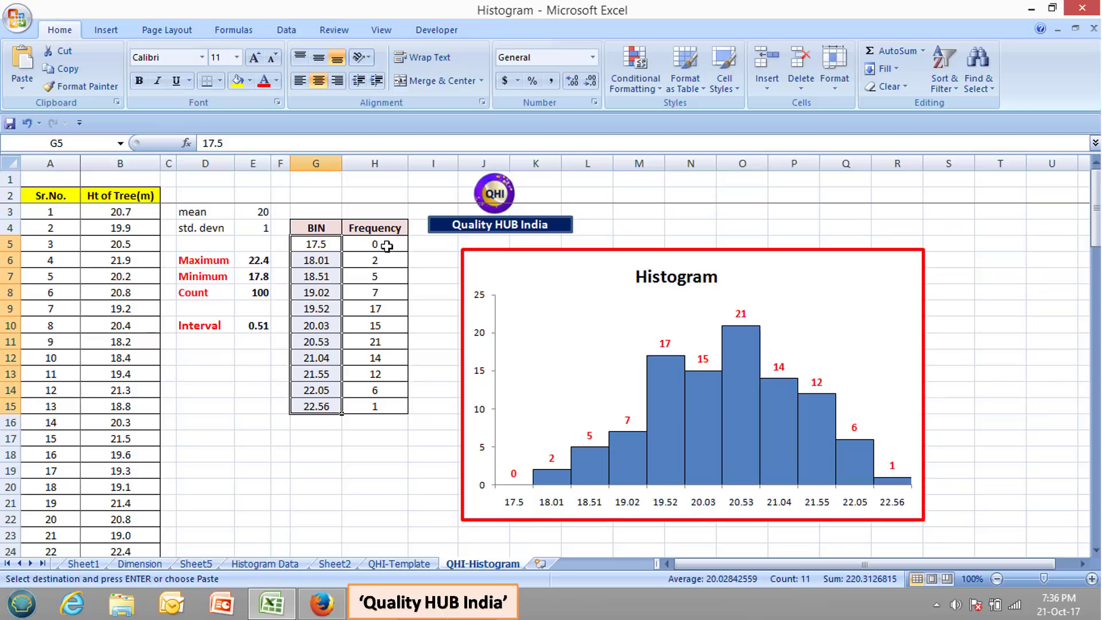
click(326, 245)
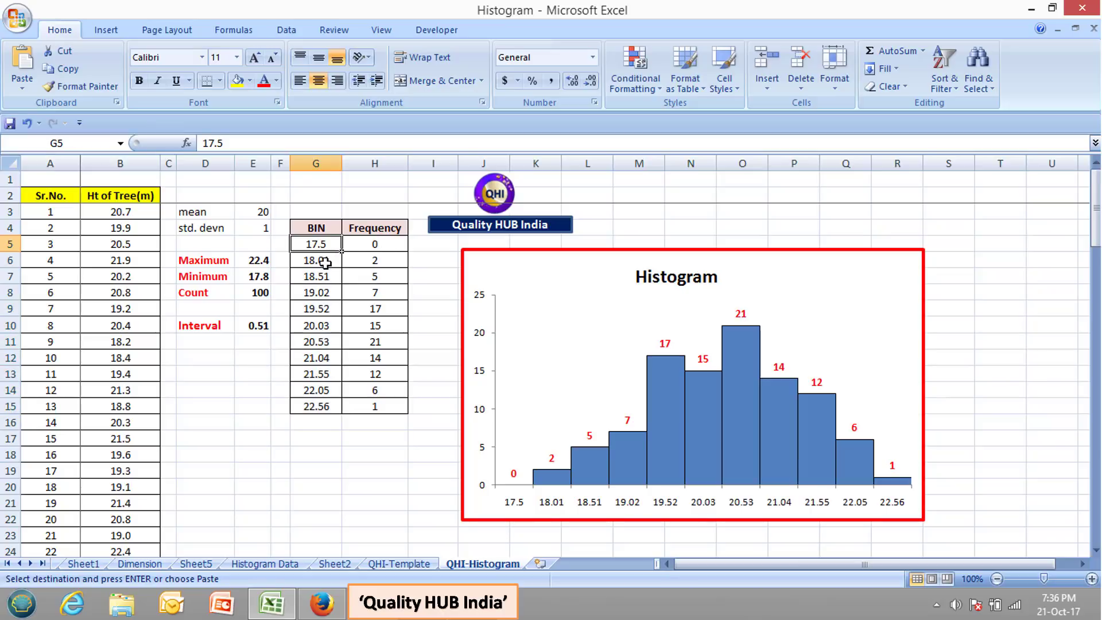
click(381, 245)
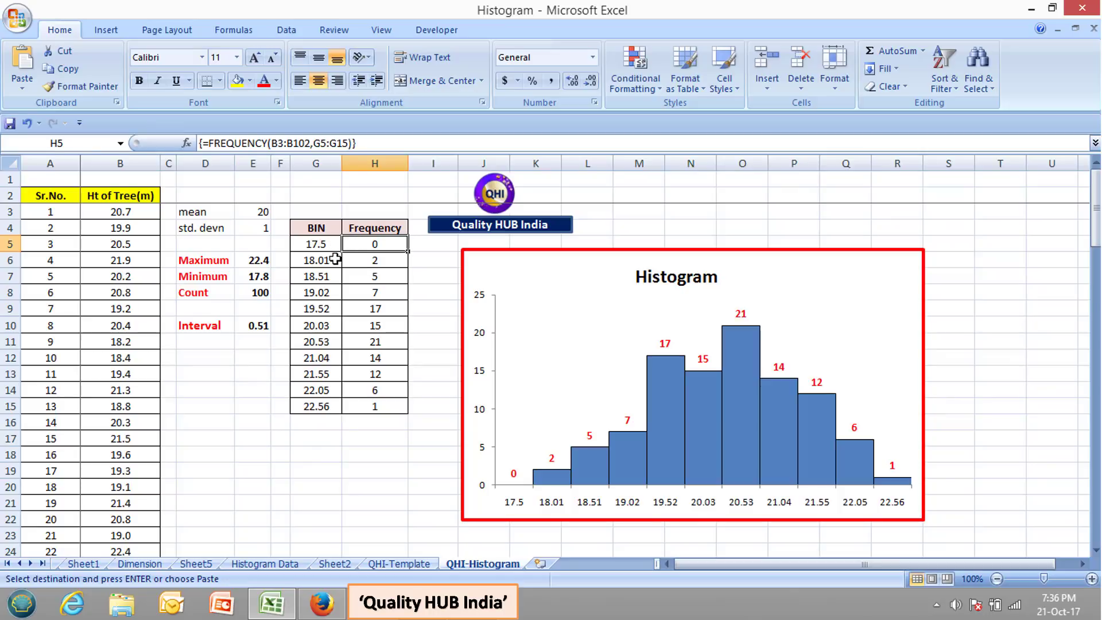
click(140, 212)
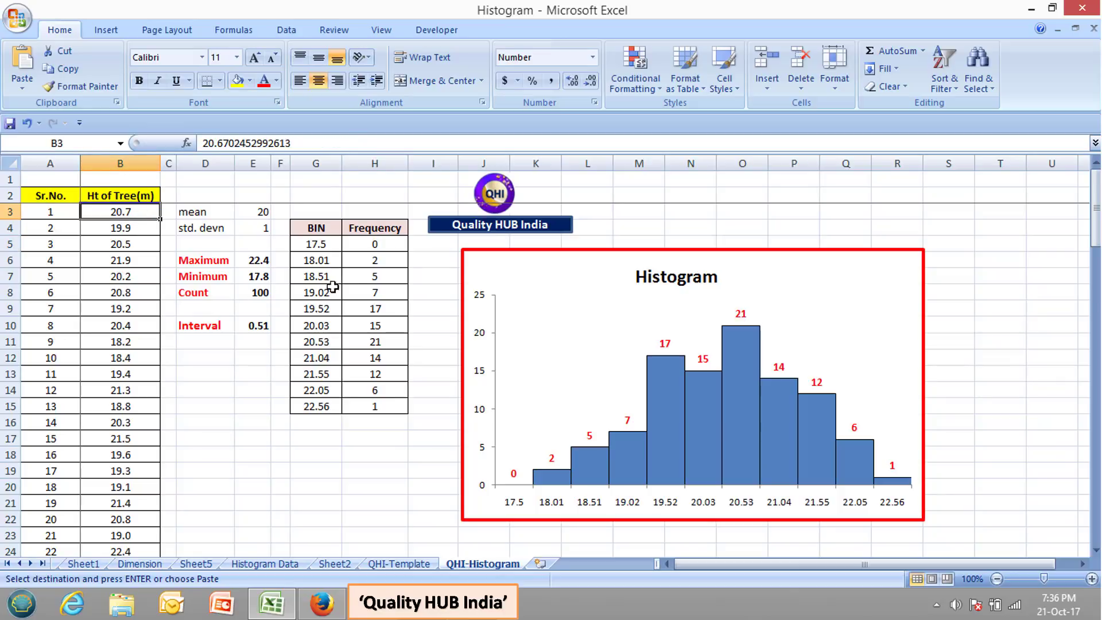
click(373, 242)
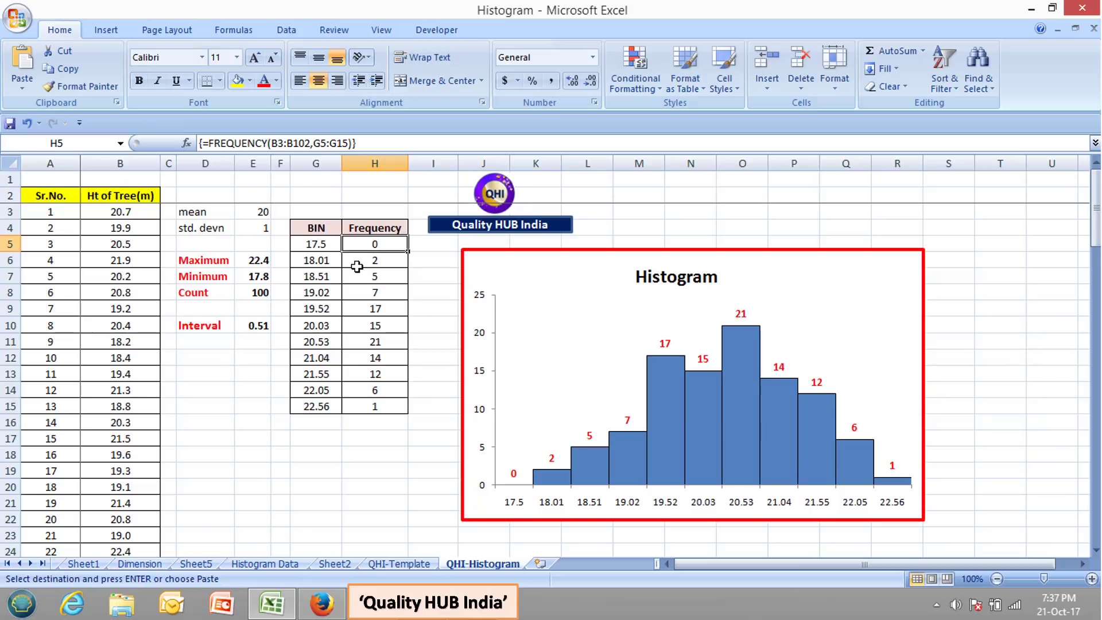
click(386, 262)
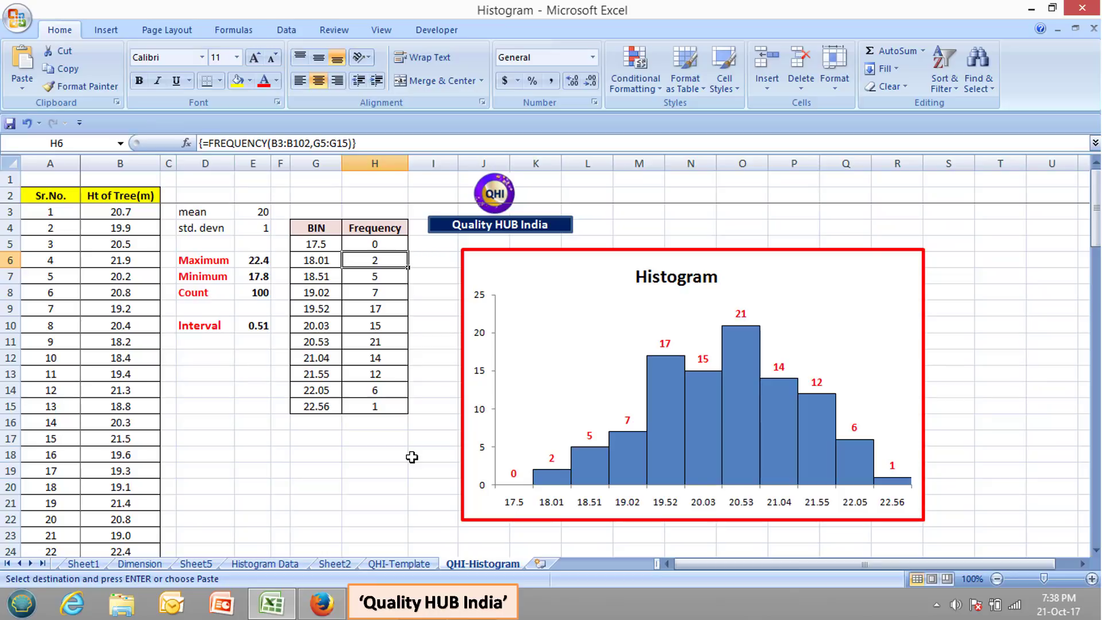
click(280, 518)
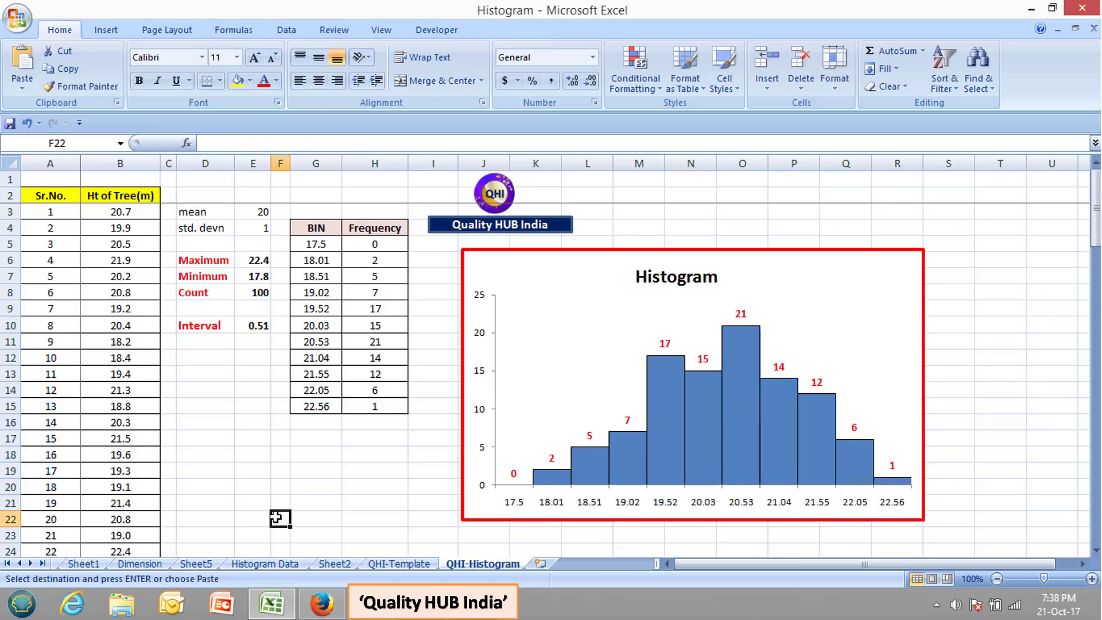
Step: Switch to the QHI-Template sheet and review its empty BIN and Frequency columns and the Maximum, Minimum and Interval cells
key(ctrl+Page_Up)
click(492, 463)
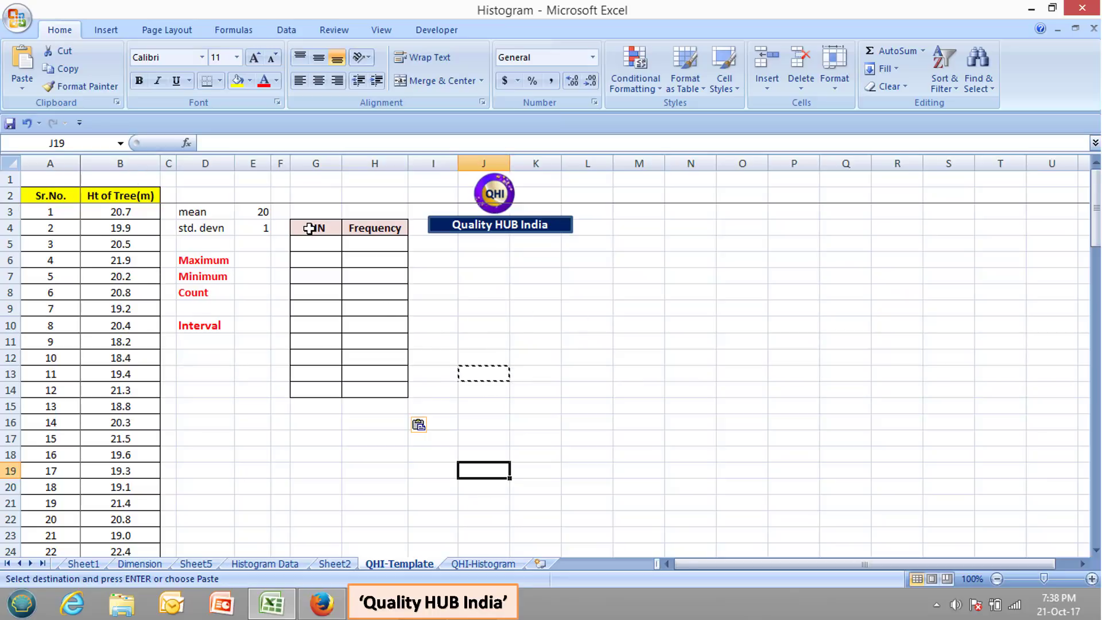
drag(310, 229, 318, 385)
drag(372, 244, 372, 389)
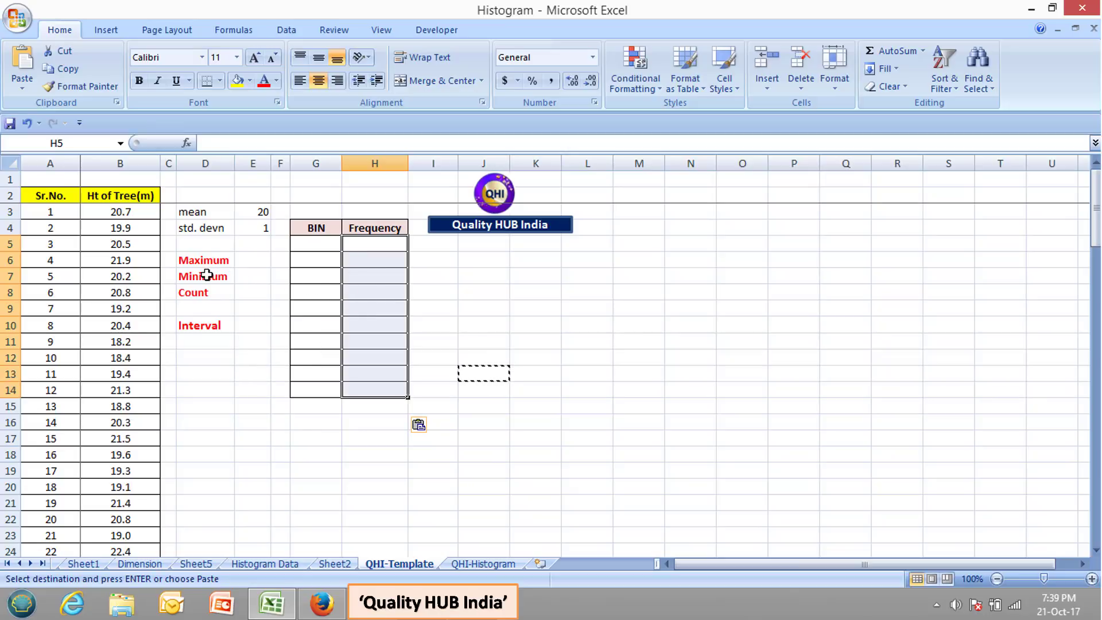
click(217, 261)
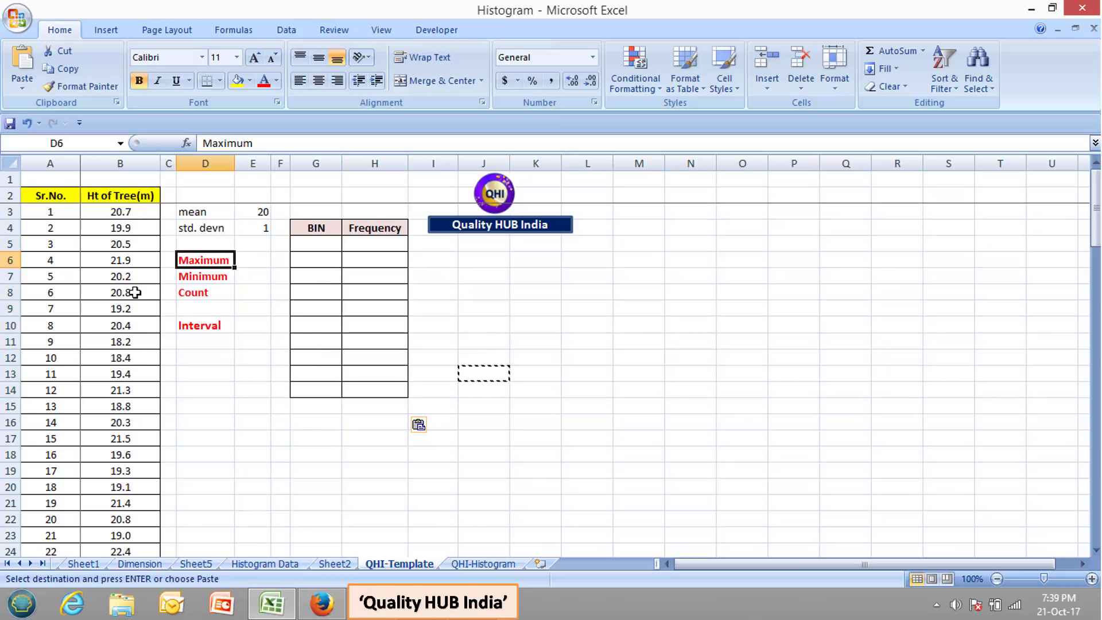
click(221, 276)
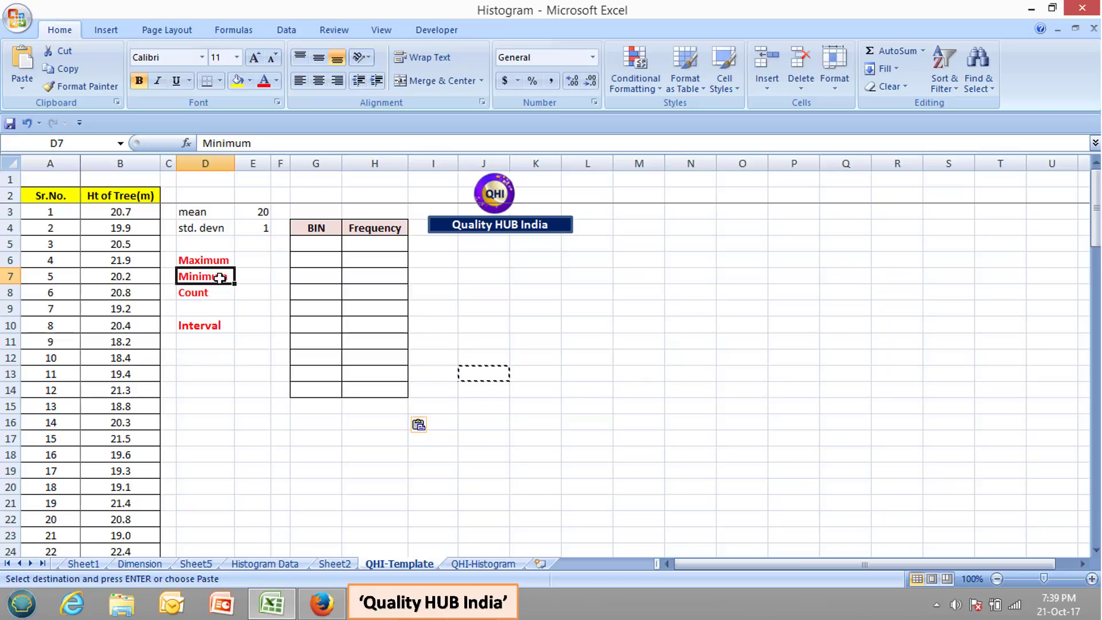
click(245, 323)
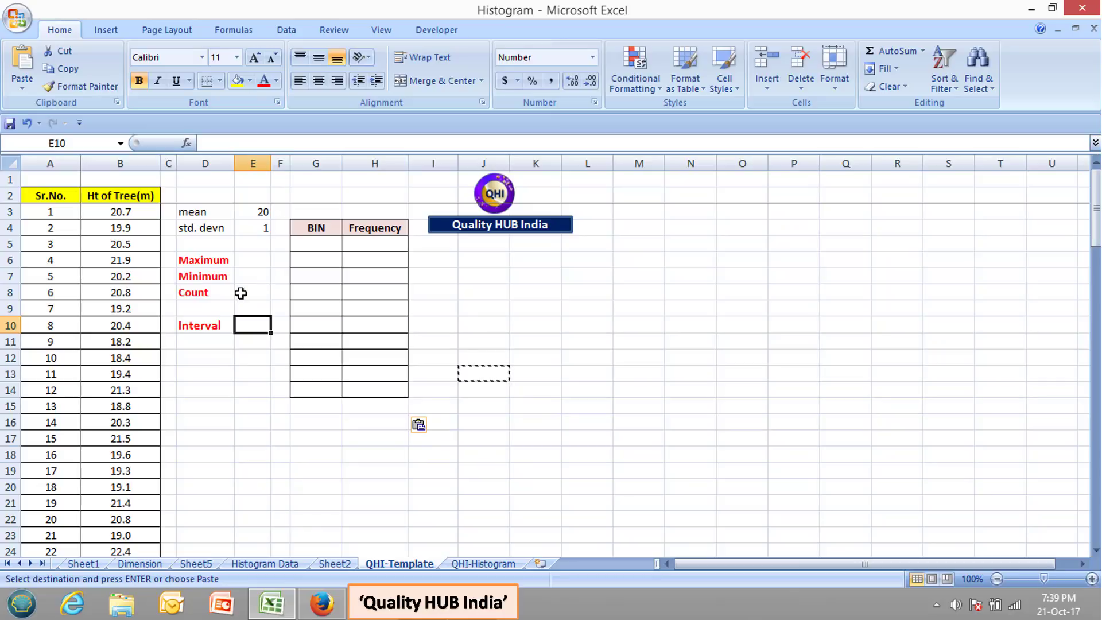
click(248, 260)
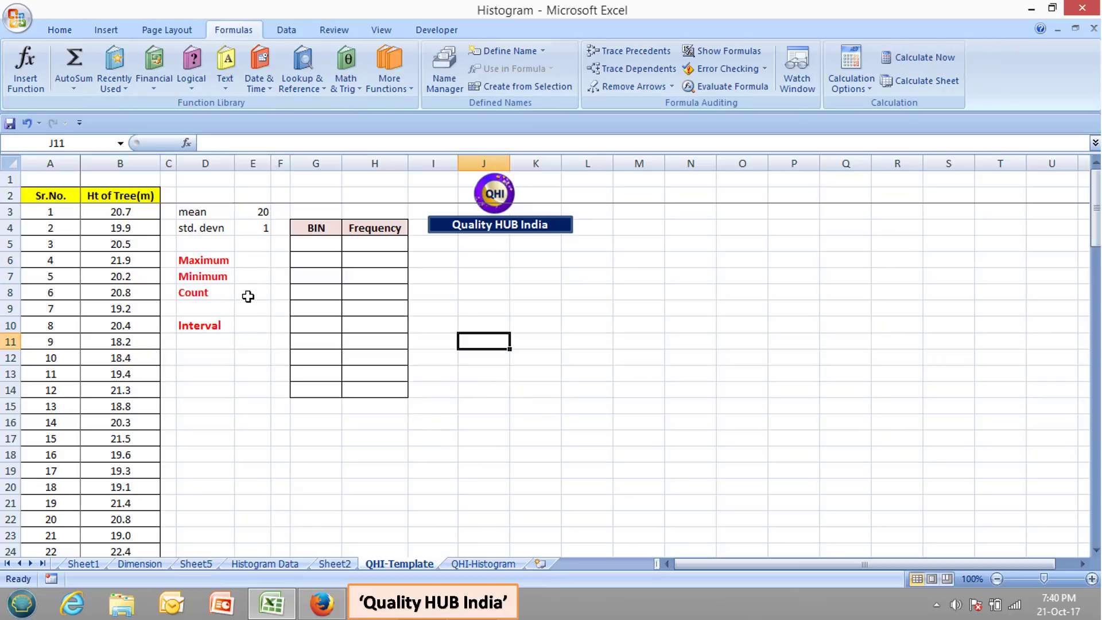
Step: Calculate the maximum tree height in cell E6 with the formula =MAX(B3:B102)
click(243, 261)
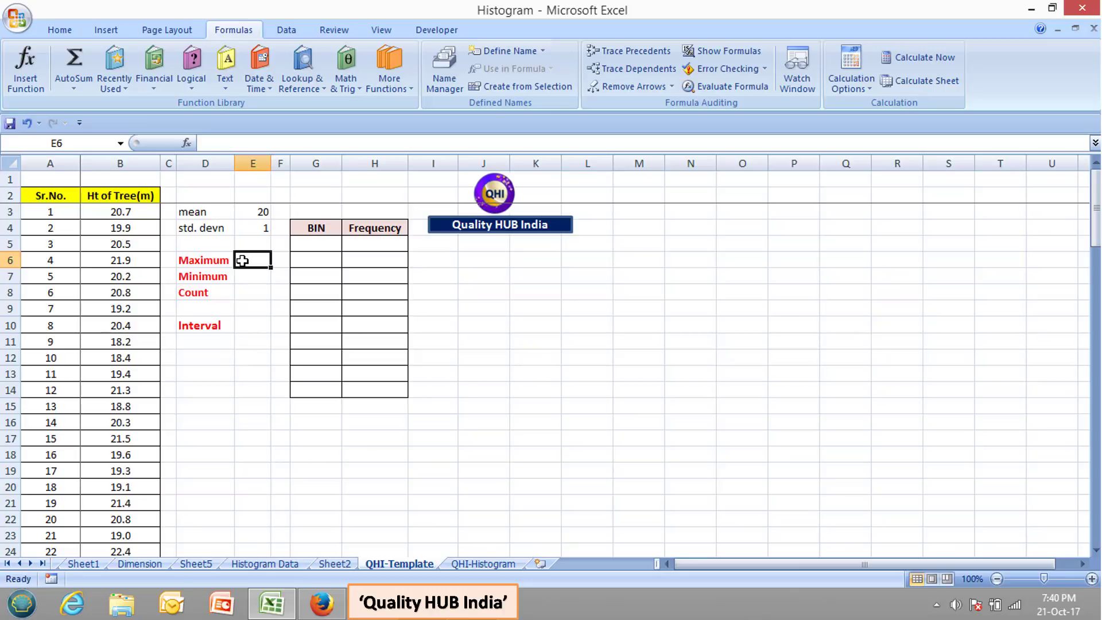
text(=)
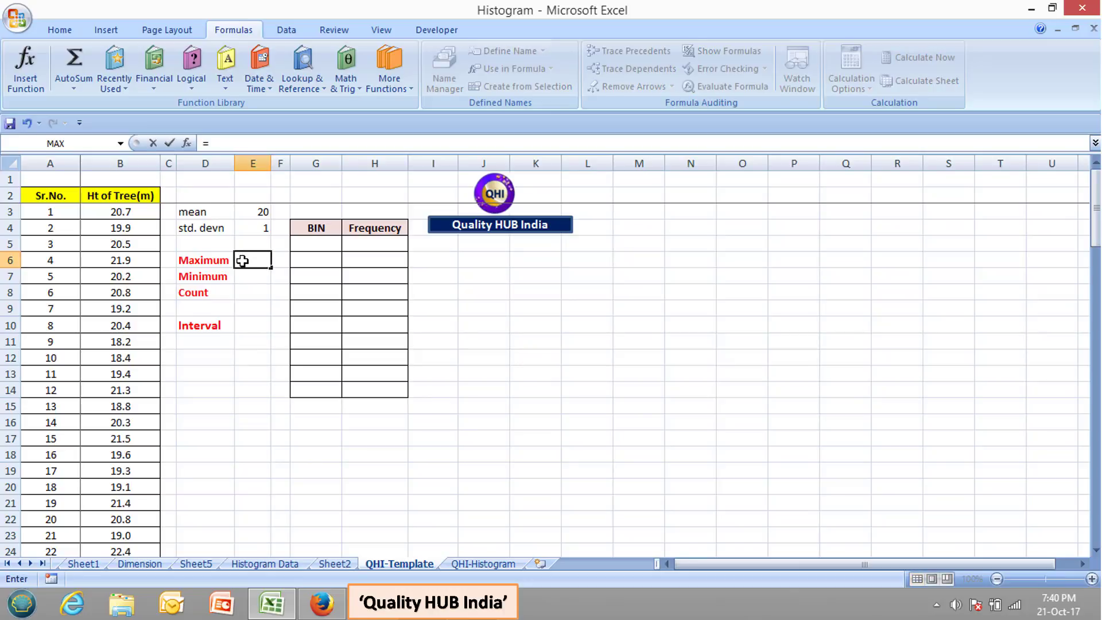
text(max)
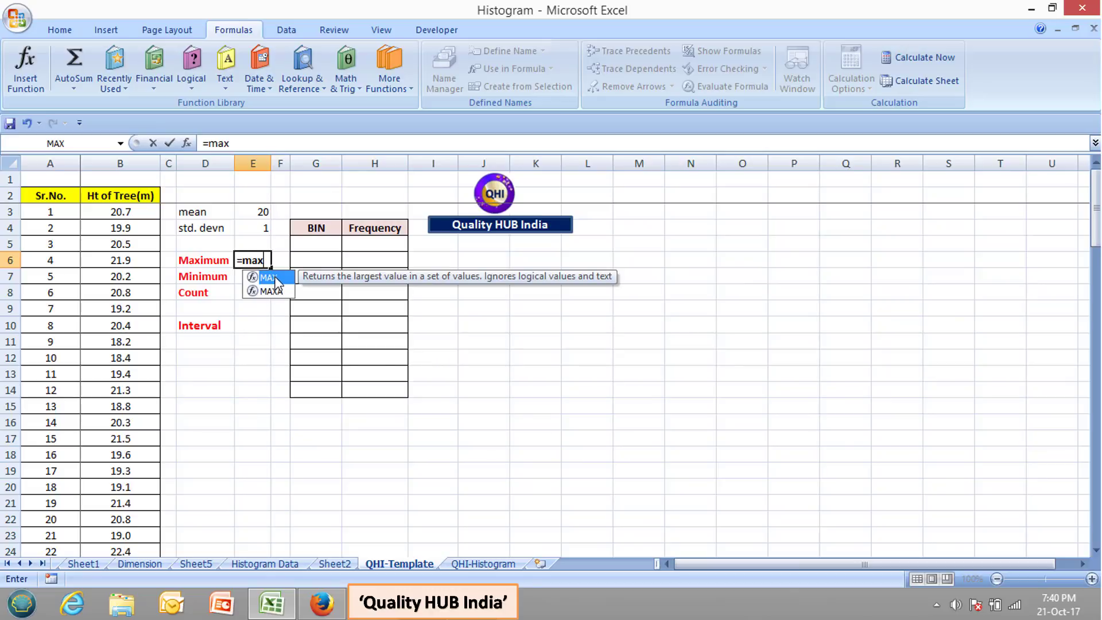
double_click(275, 277)
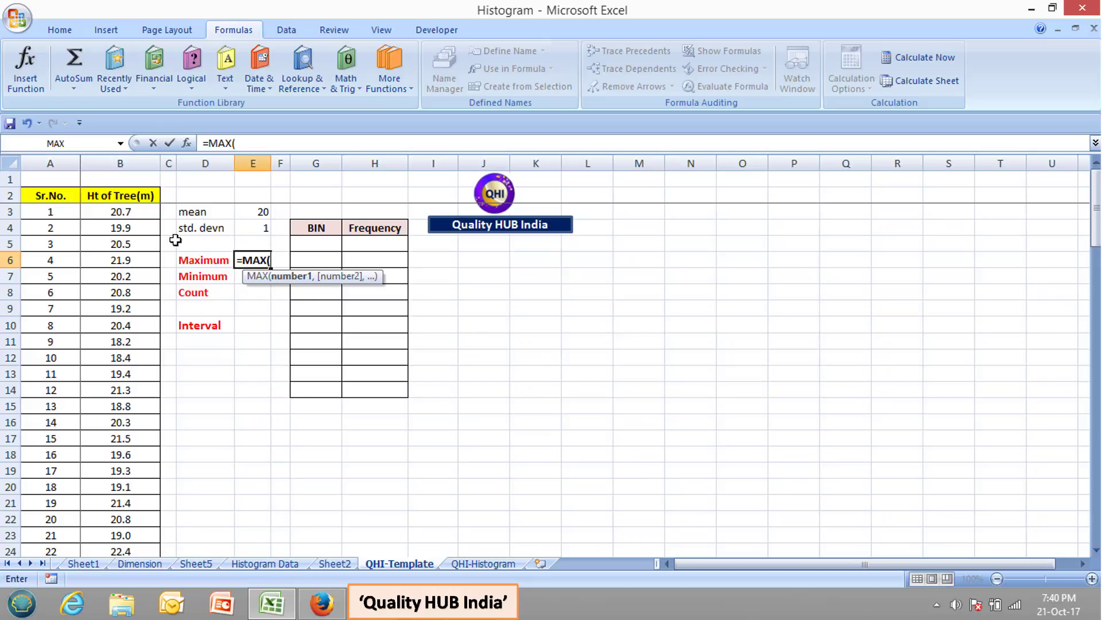
click(144, 212)
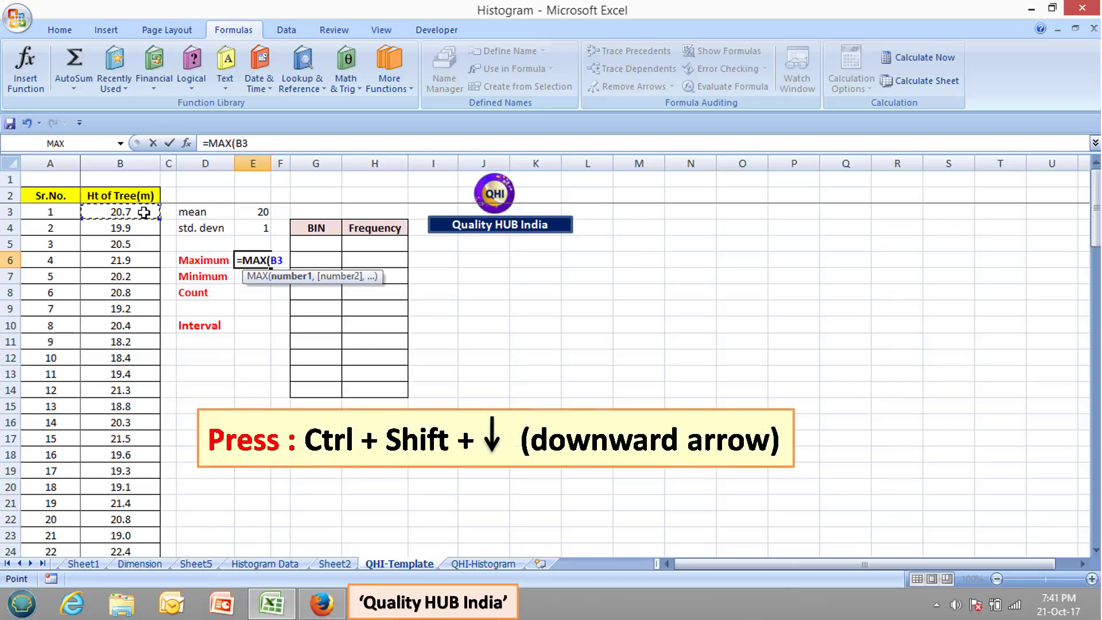
key(ctrl+shift+Down)
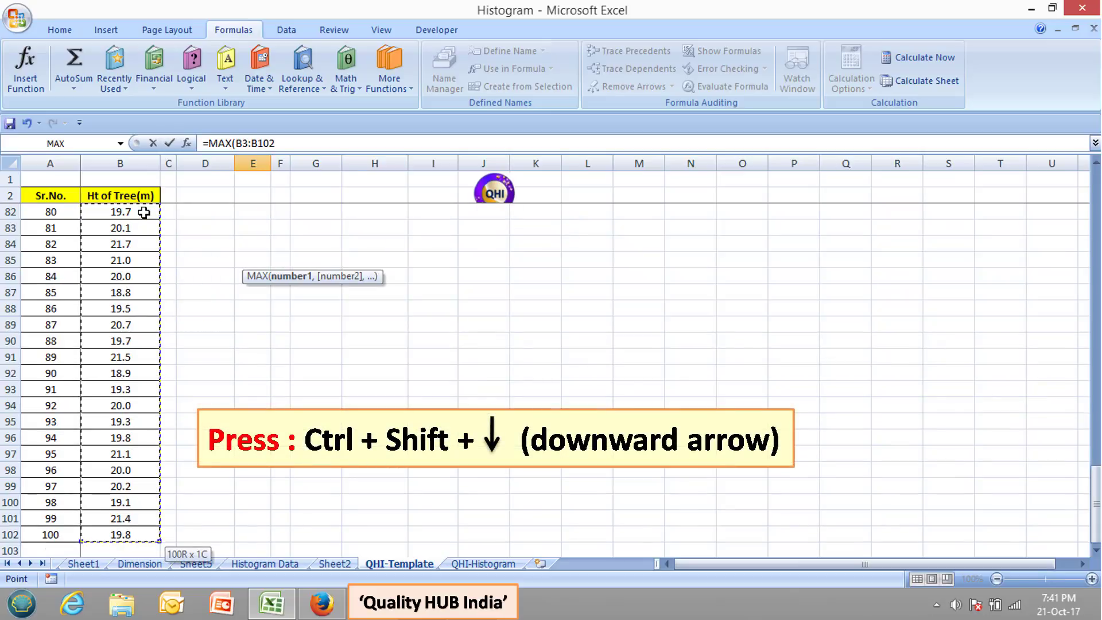
scroll(143, 213, up, 20)
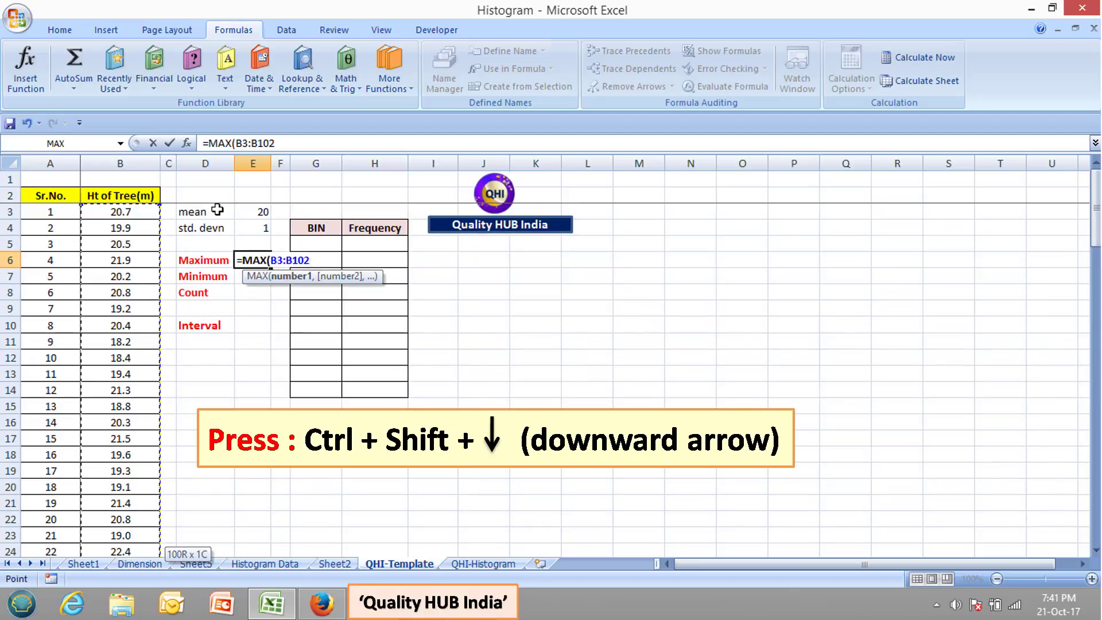
key(Return)
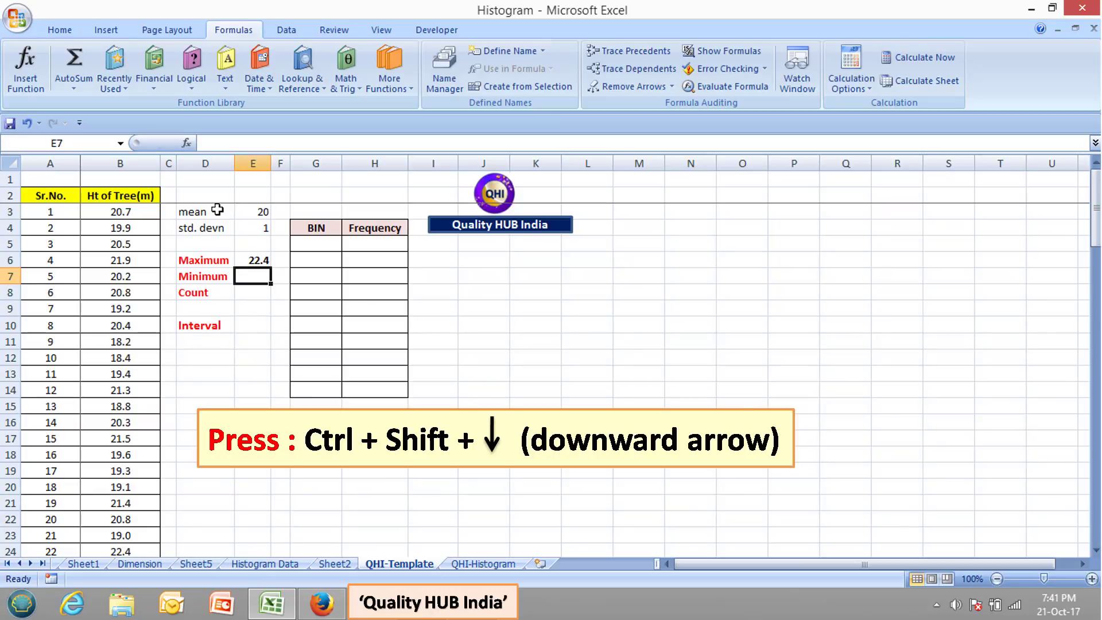
click(256, 260)
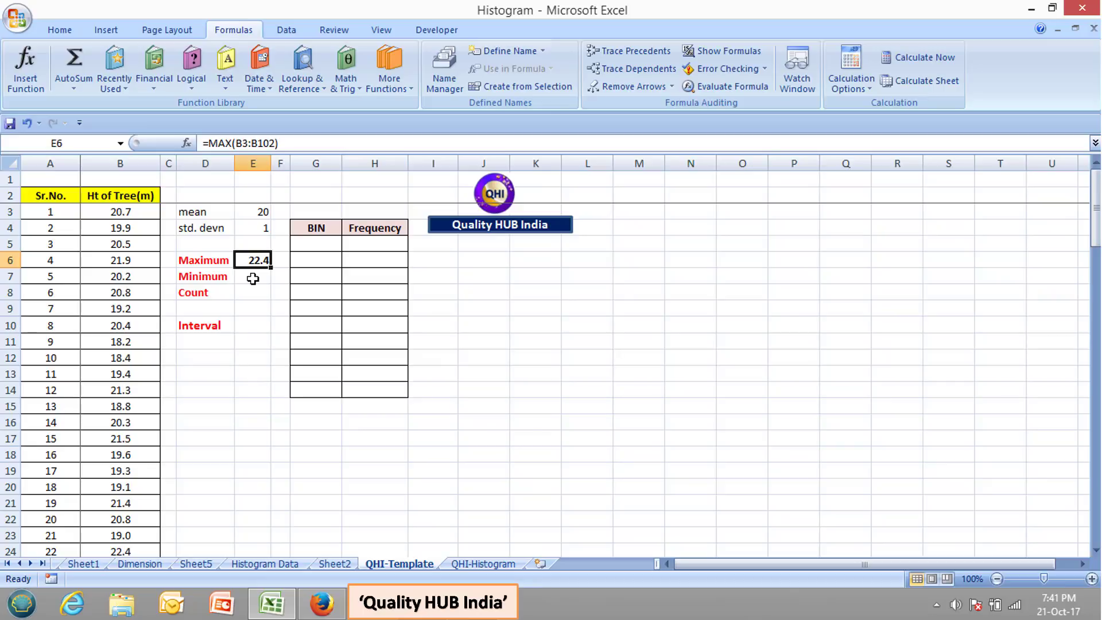
Step: Calculate the minimum tree height in cell E7 with the formula =MIN(B3:B102)
click(253, 278)
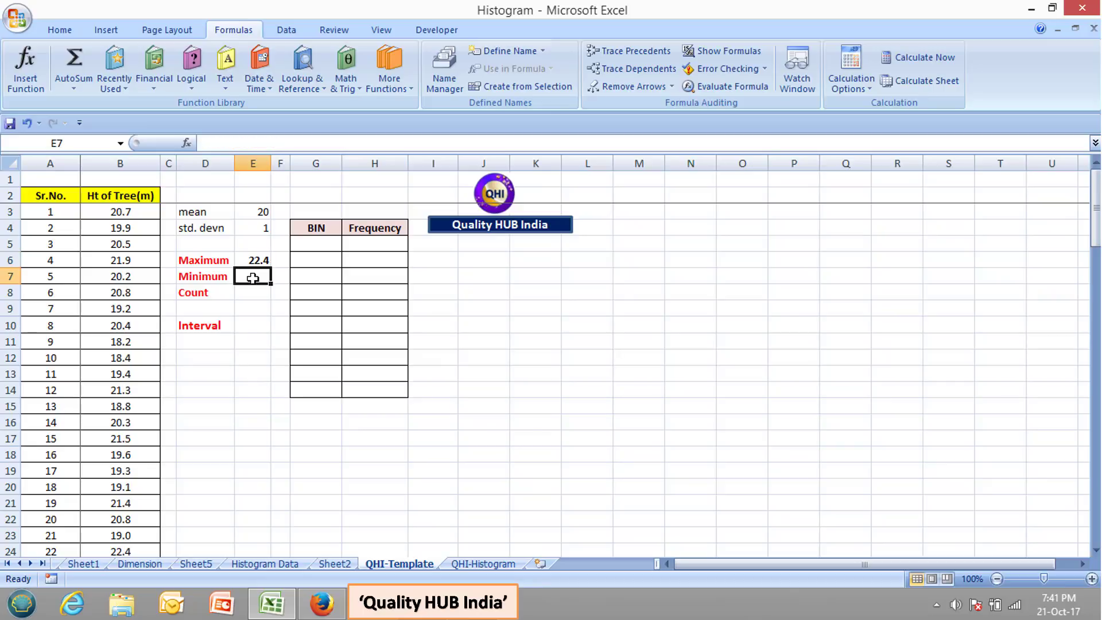
text(=min)
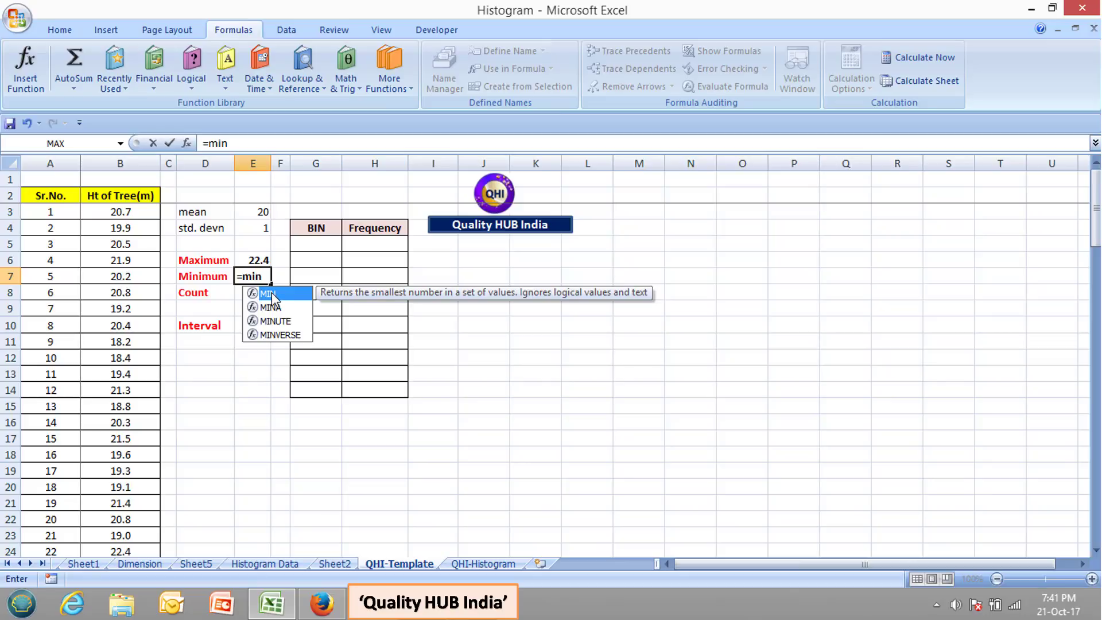
double_click(271, 293)
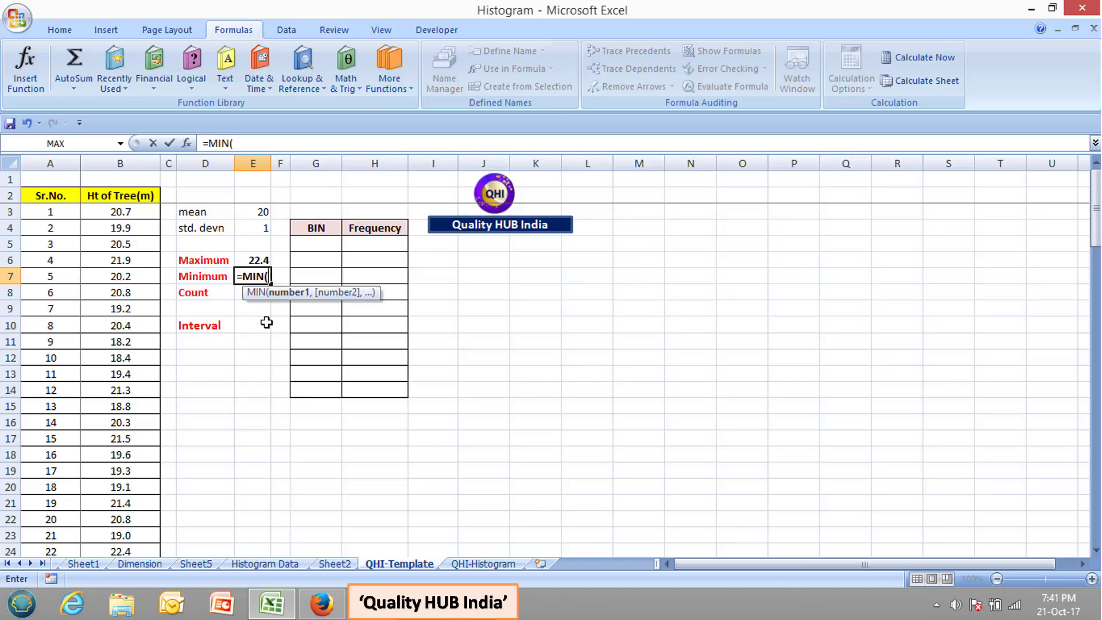
click(142, 214)
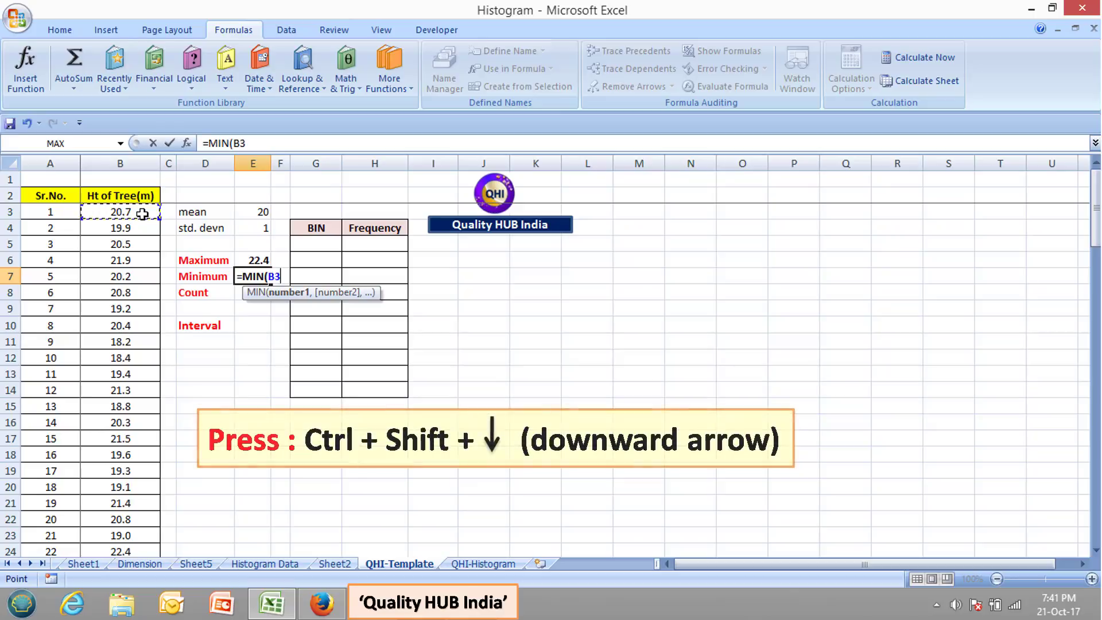
key(ctrl+shift+Down)
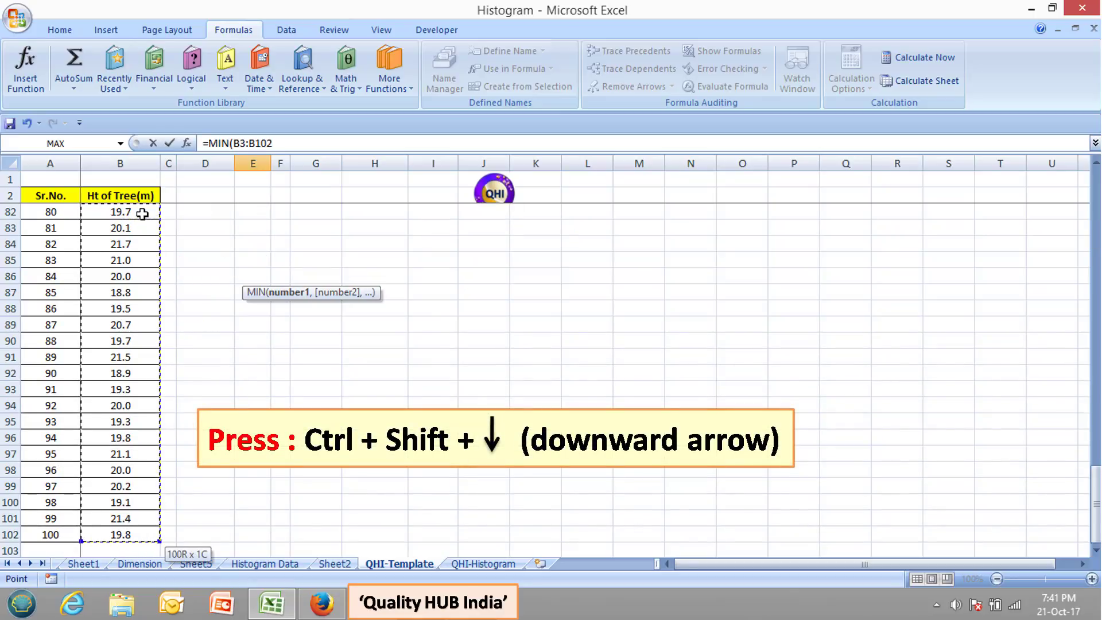
key(Return)
scroll(195, 286, up, 2)
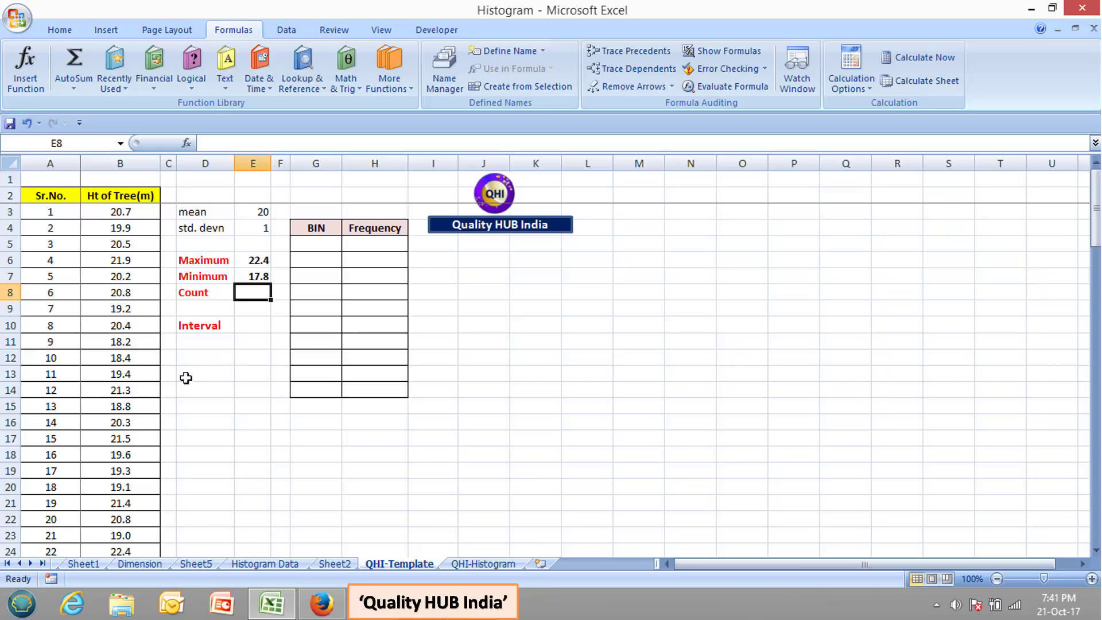
Step: Count the tree height values in cell E8 with the formula =COUNT(B3:B102)
text(=)
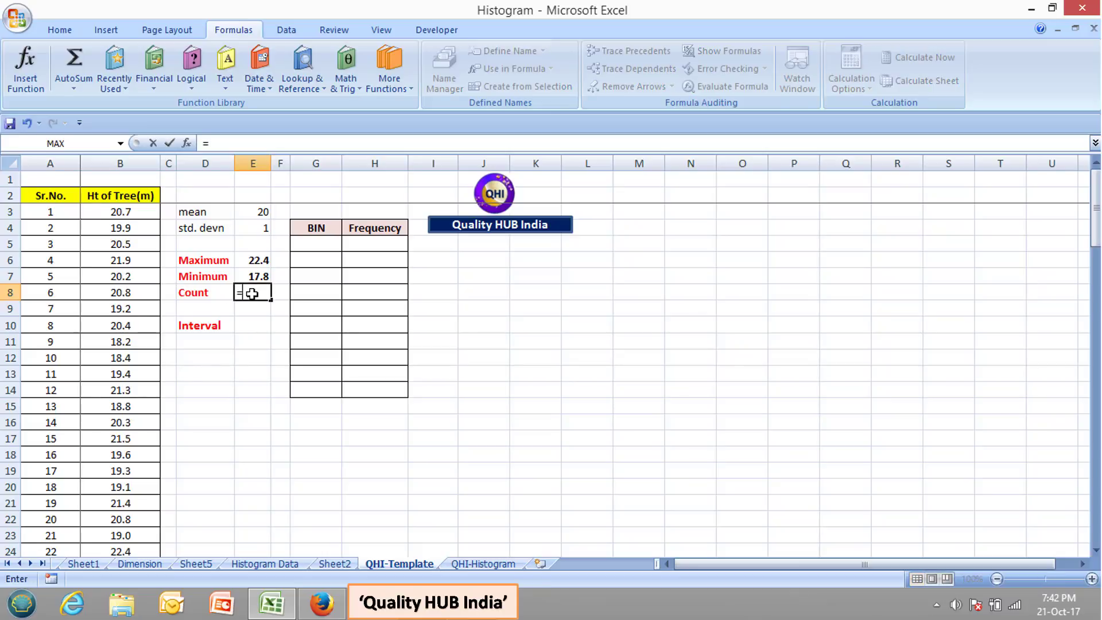
text(count)
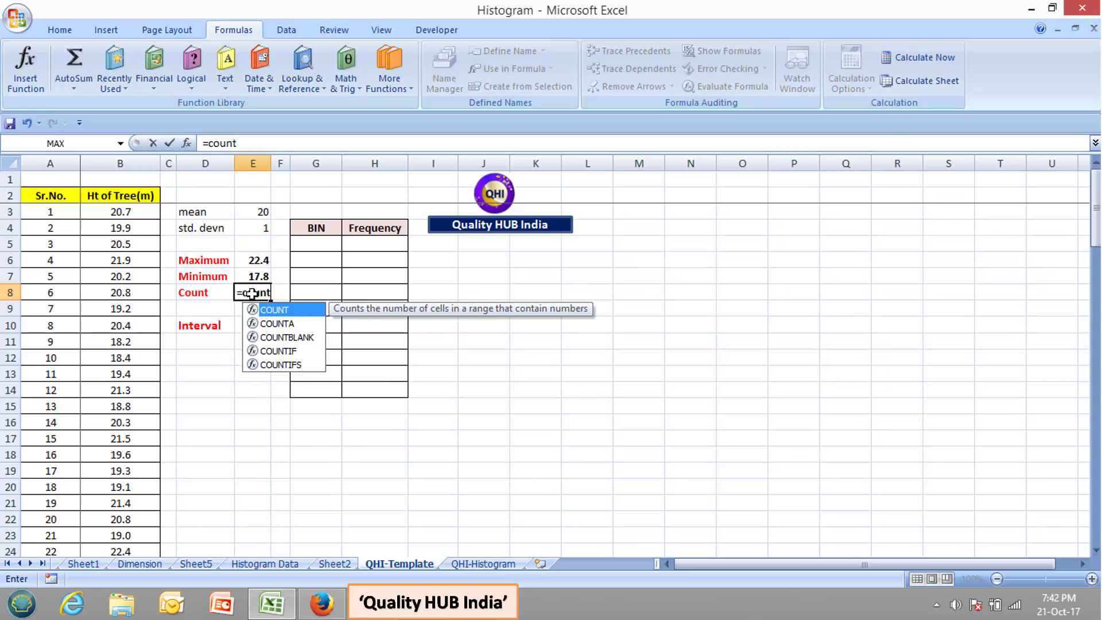
double_click(287, 312)
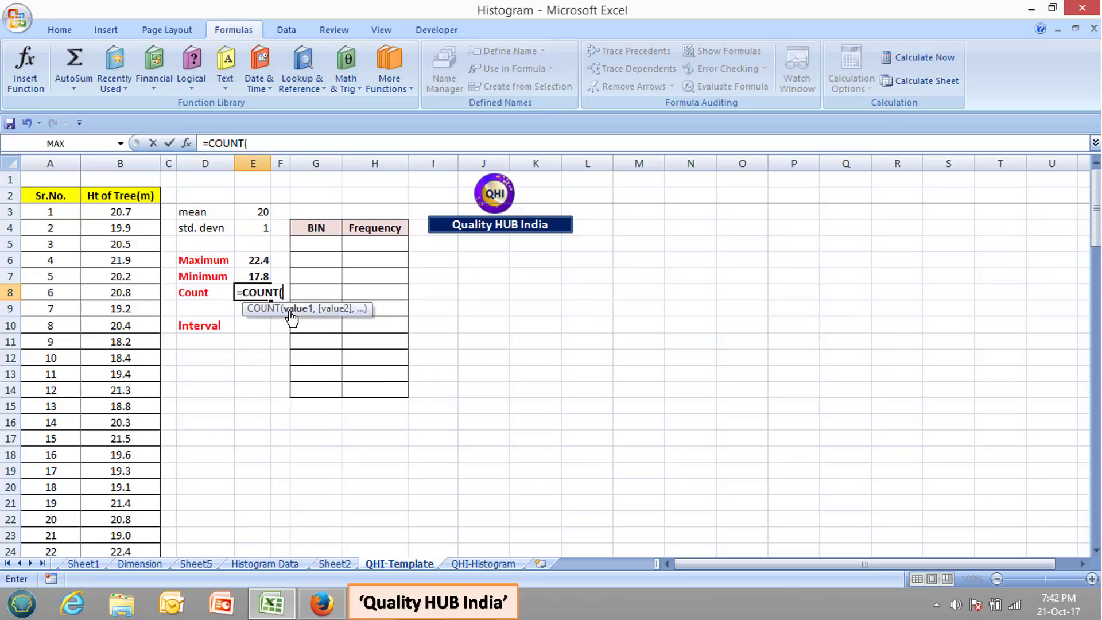
click(131, 214)
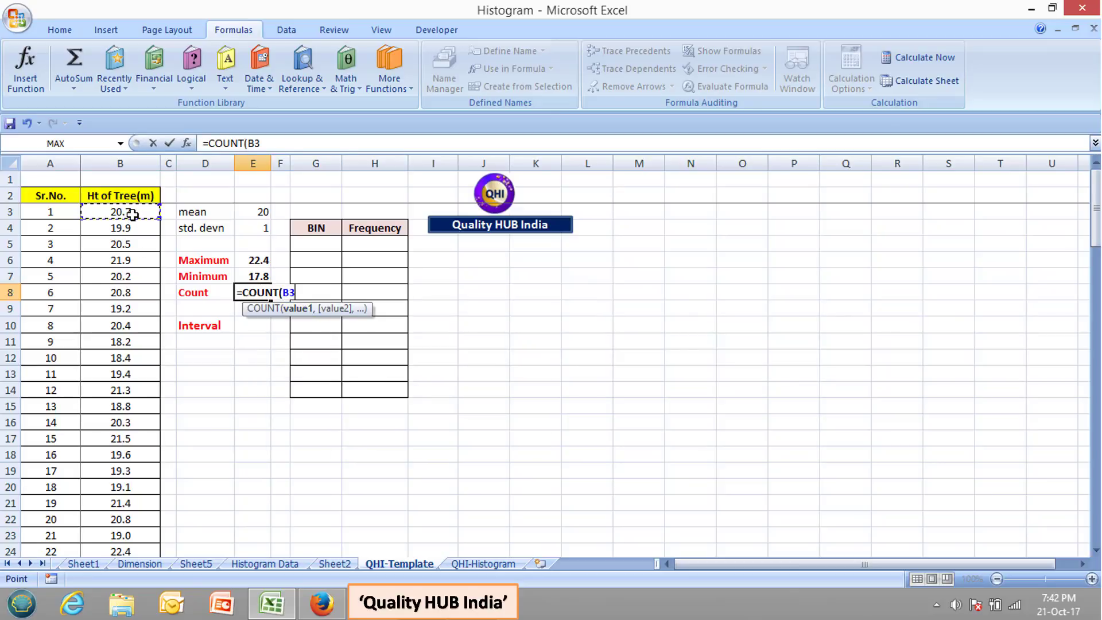
key(ctrl+shift+Down)
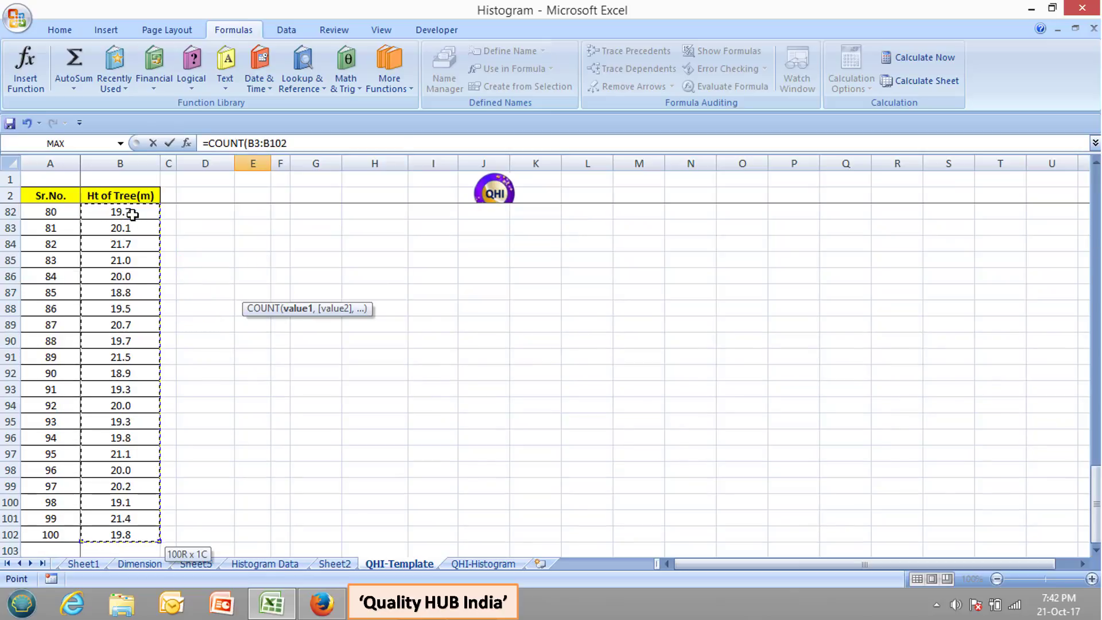
scroll(132, 214, up, 20)
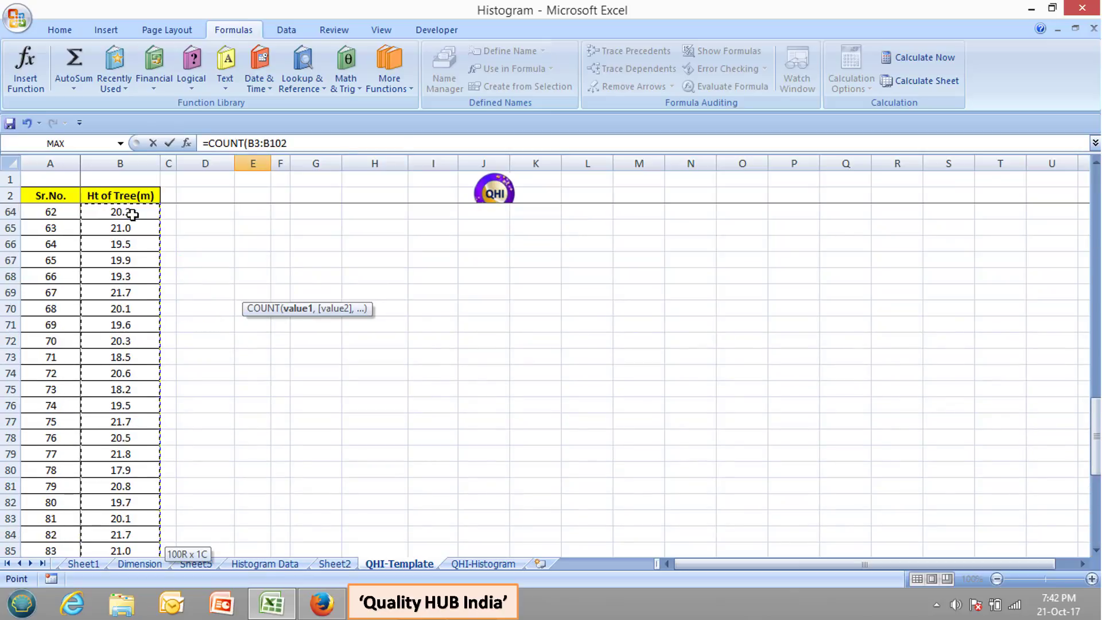
scroll(133, 214, up, 3)
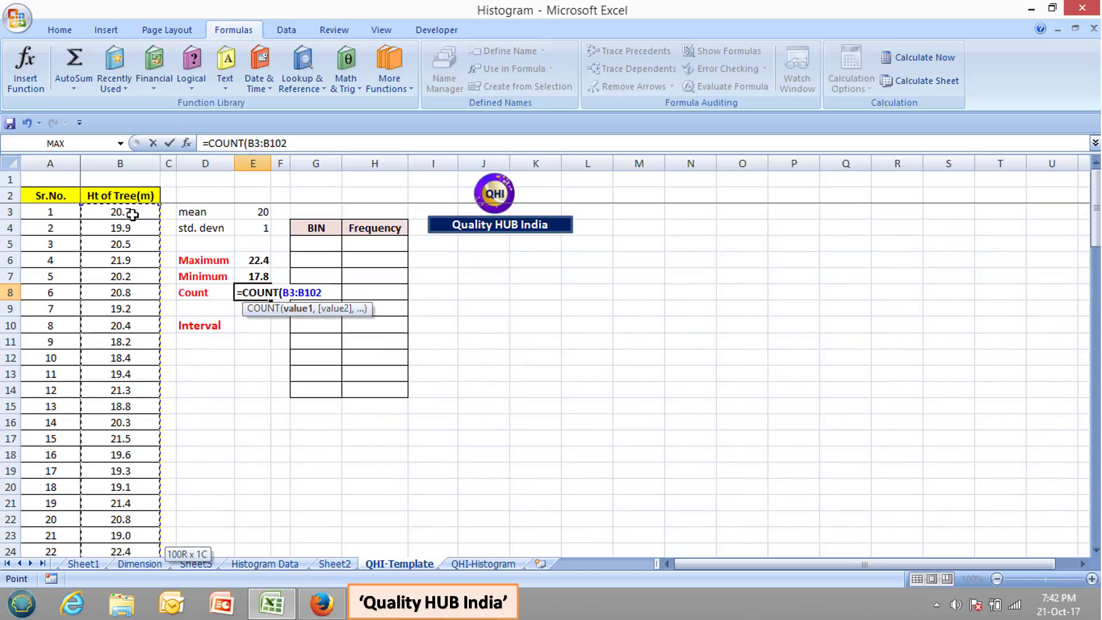
key(Return)
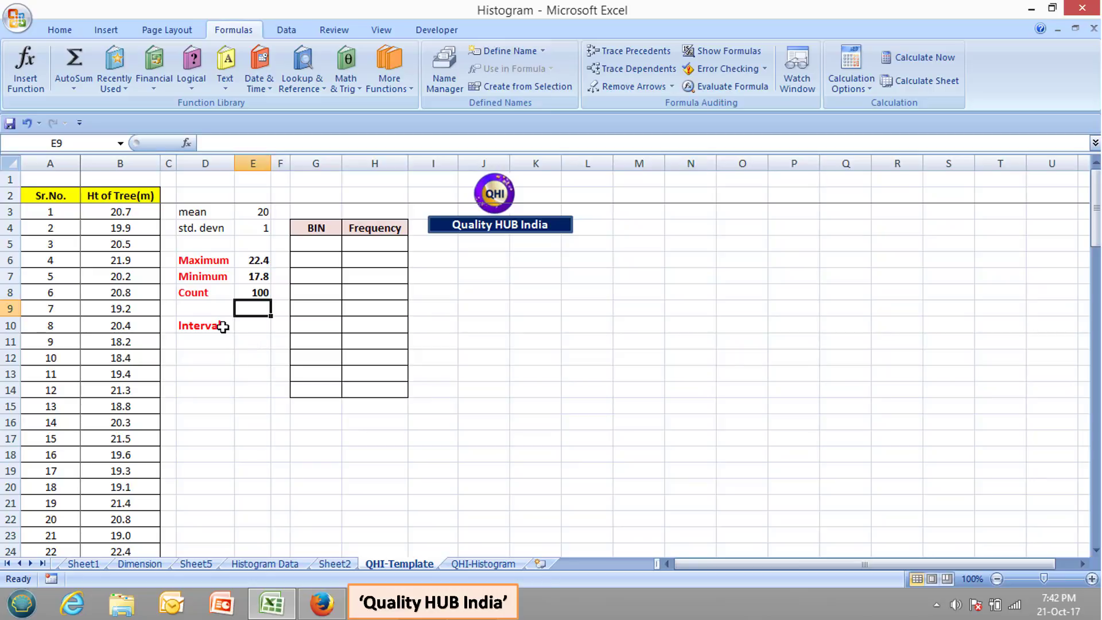
Step: Calculate the bin interval in cell E10 as the range divided by 8 with the formula =(E6-E7)/8
click(252, 329)
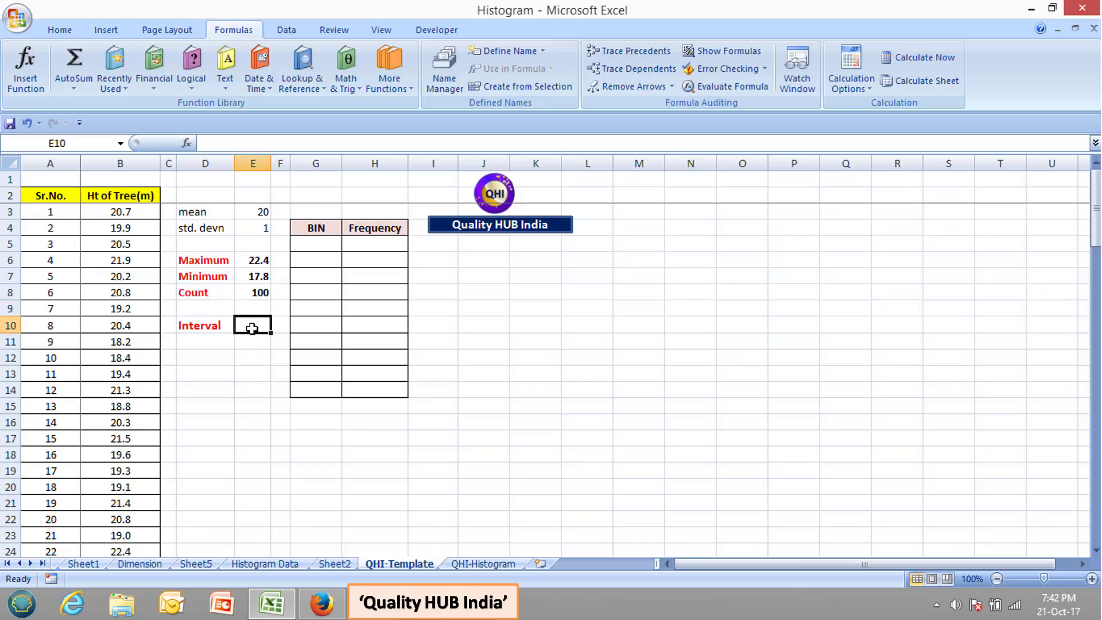
text(=)
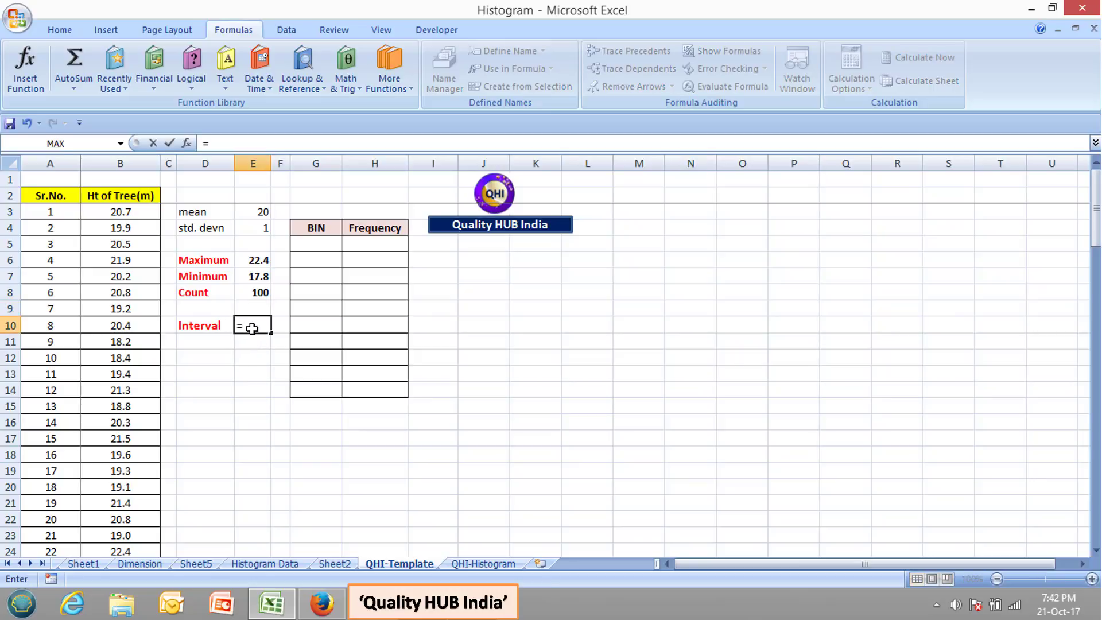
text(()
click(261, 263)
text(-)
click(256, 276)
text())
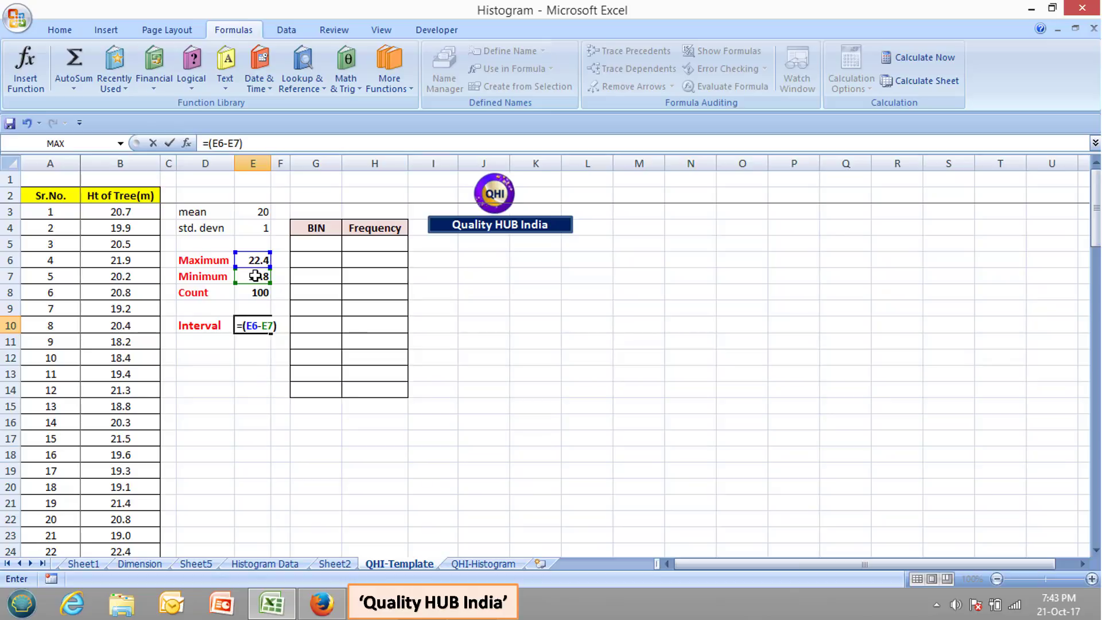
text(/8)
key(Return)
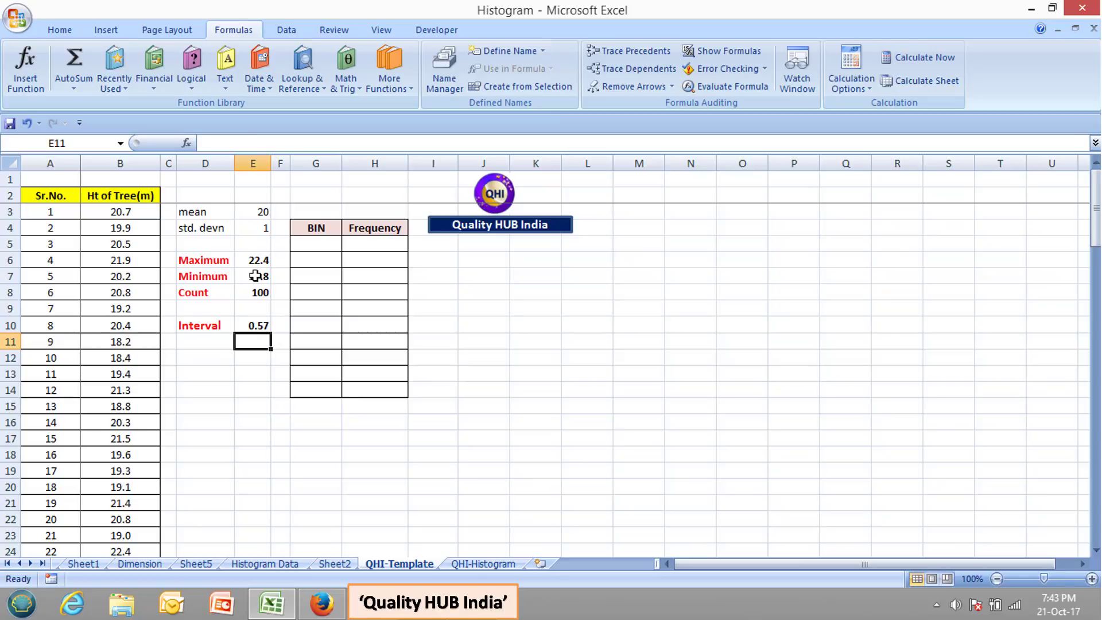
click(259, 324)
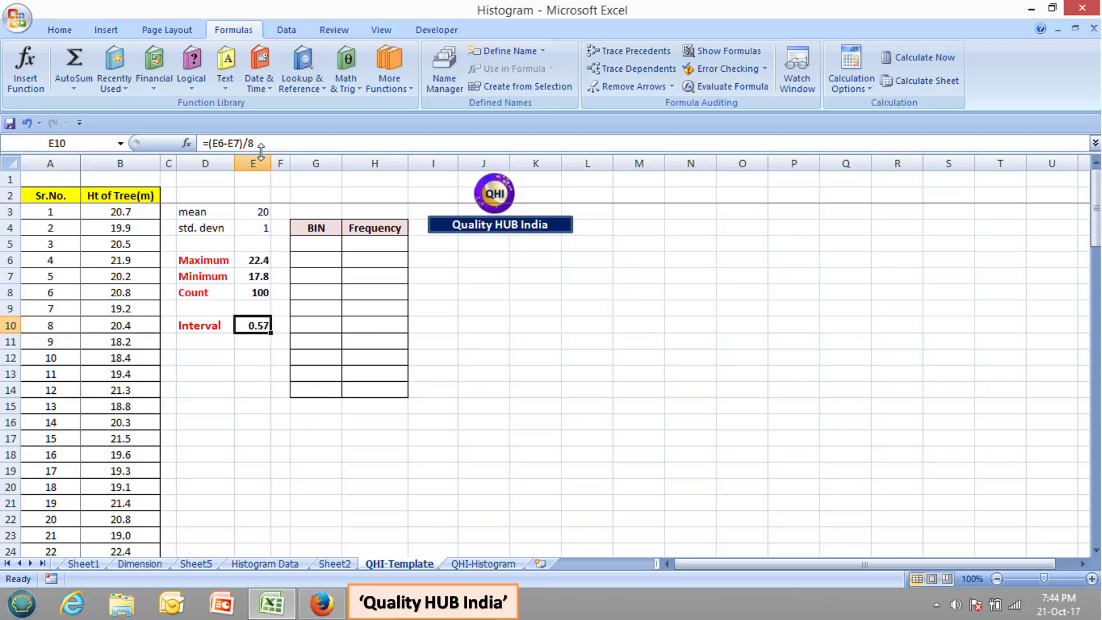
click(248, 405)
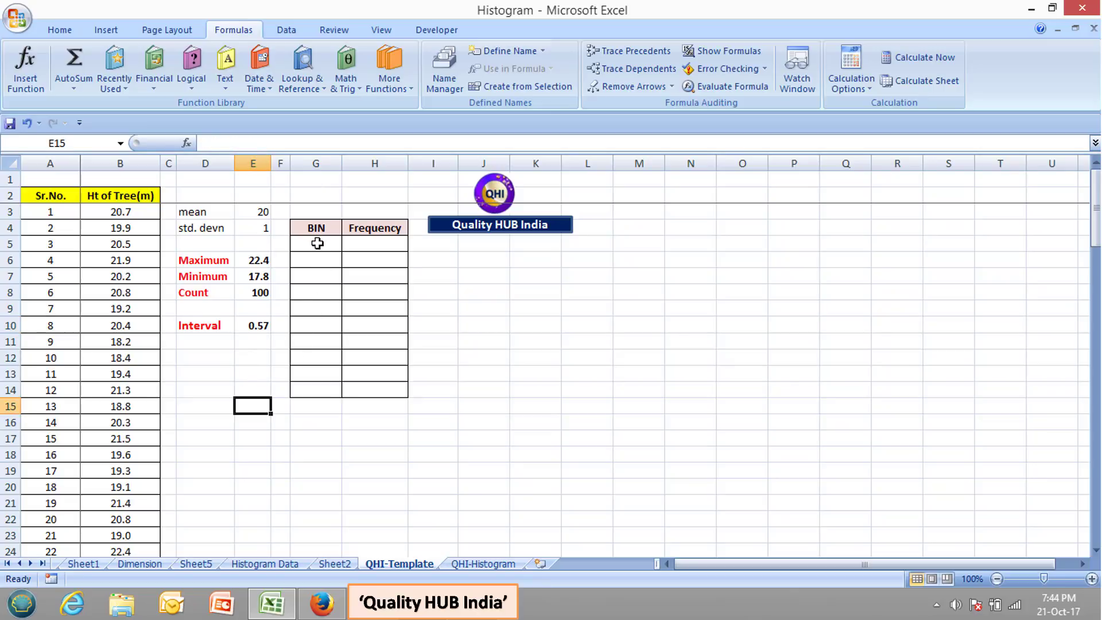
click(536, 308)
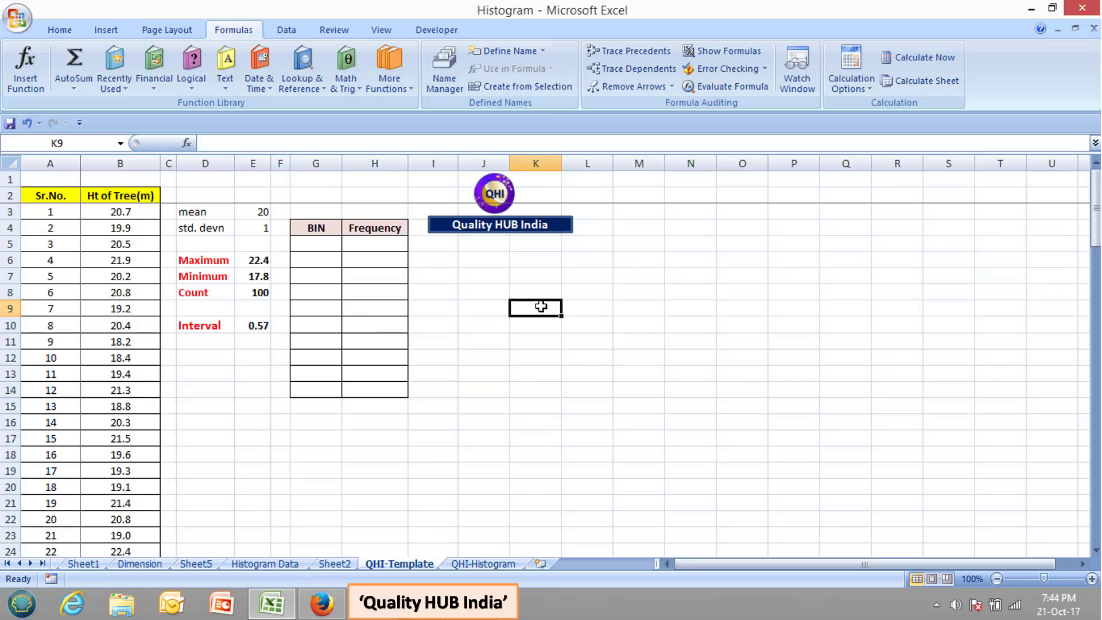
Step: Set the first BIN value in cell G5 to the minimum height with the formula =E7
click(322, 245)
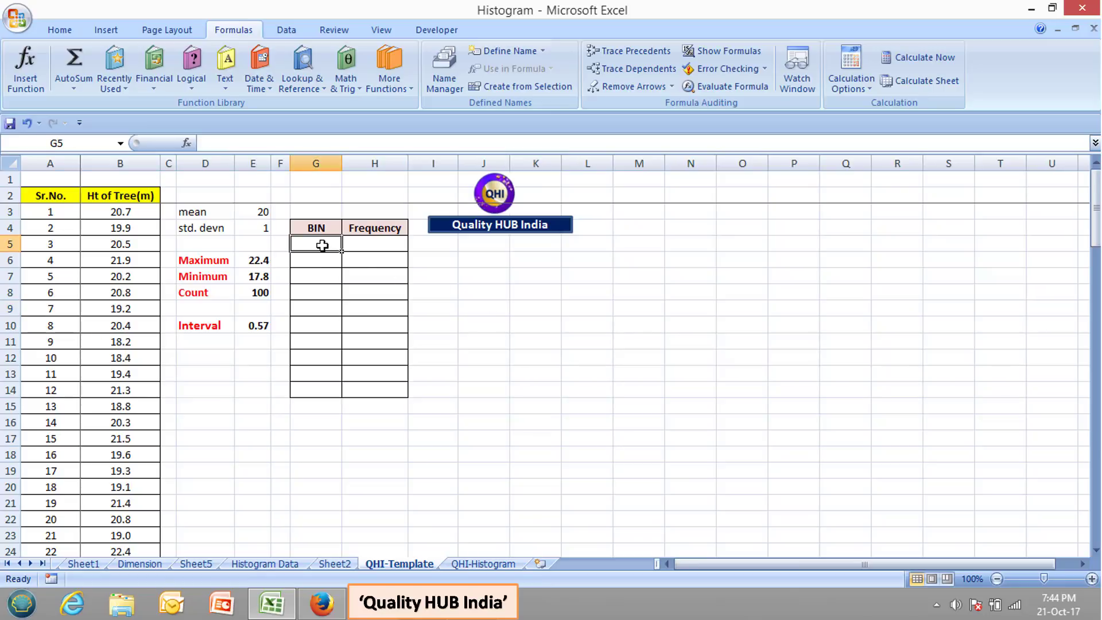
text(=)
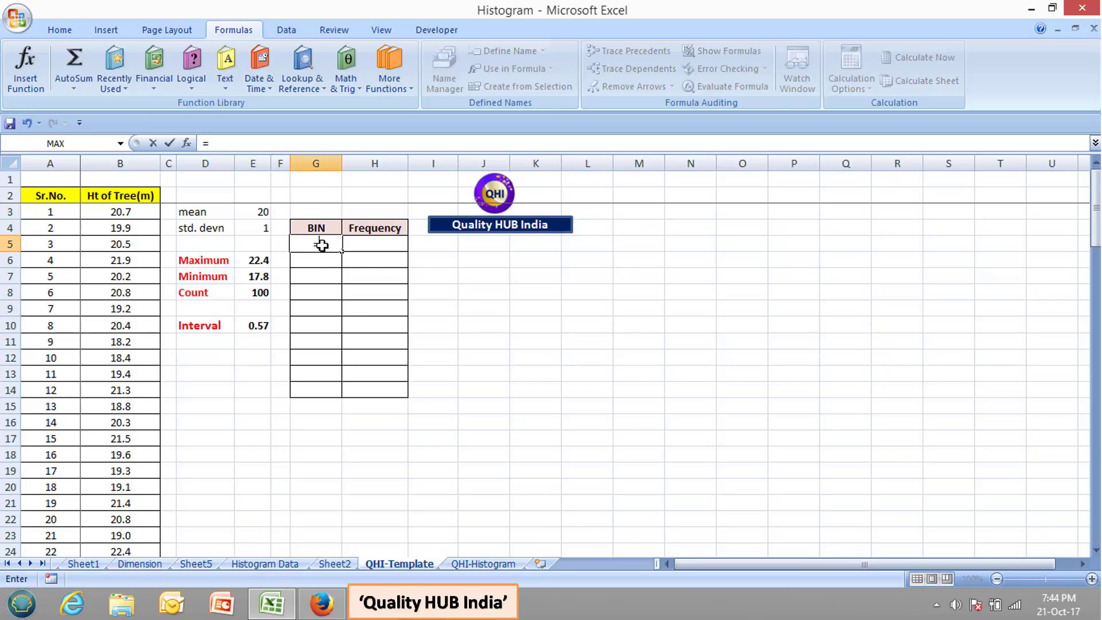
click(250, 277)
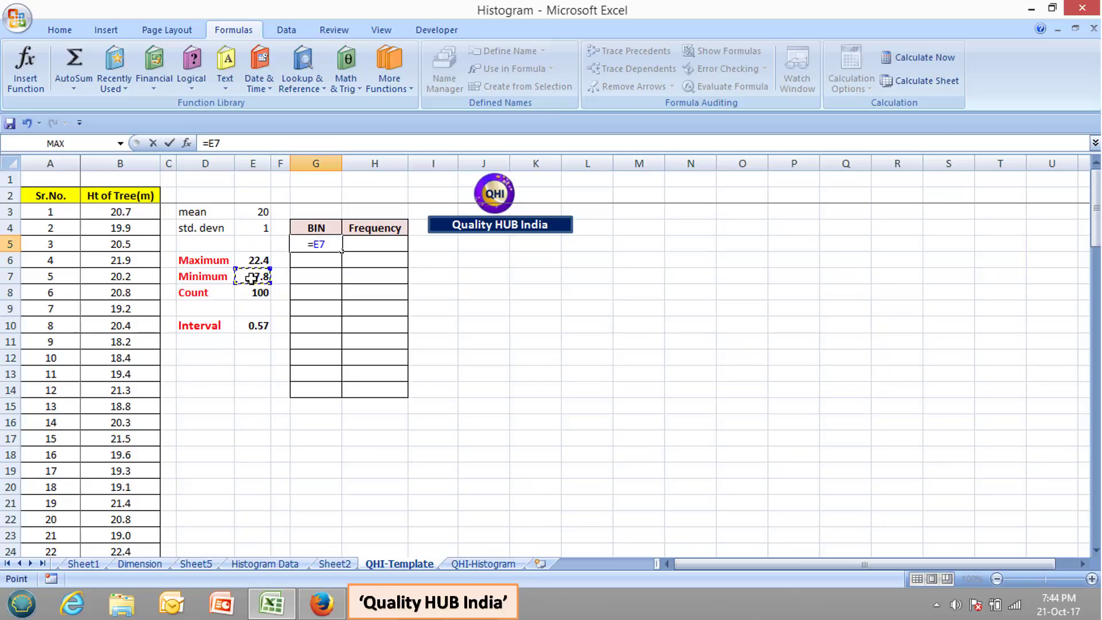
key(Return)
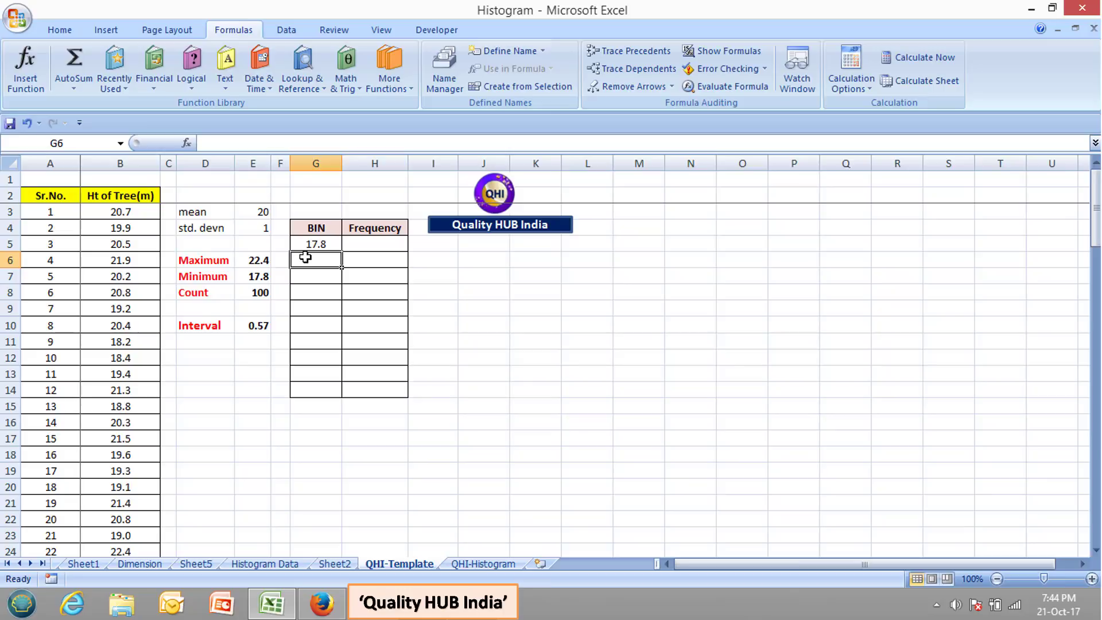
Step: Calculate the second BIN value in cell G6 by adding the interval to the first bin with =G5+E10
text(=)
click(318, 242)
text(+)
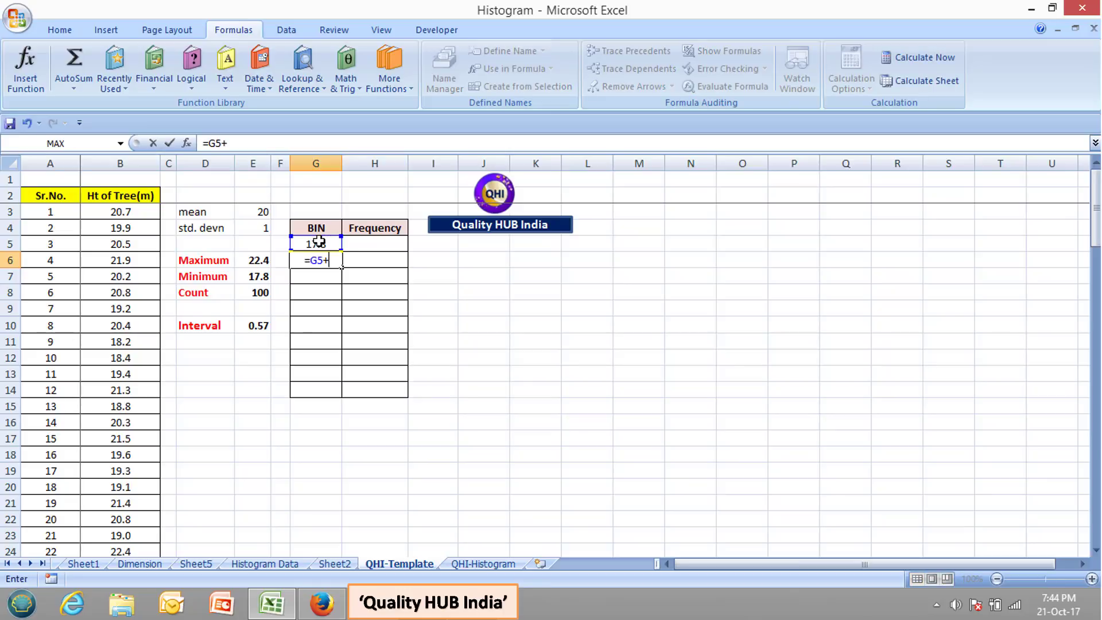
click(262, 323)
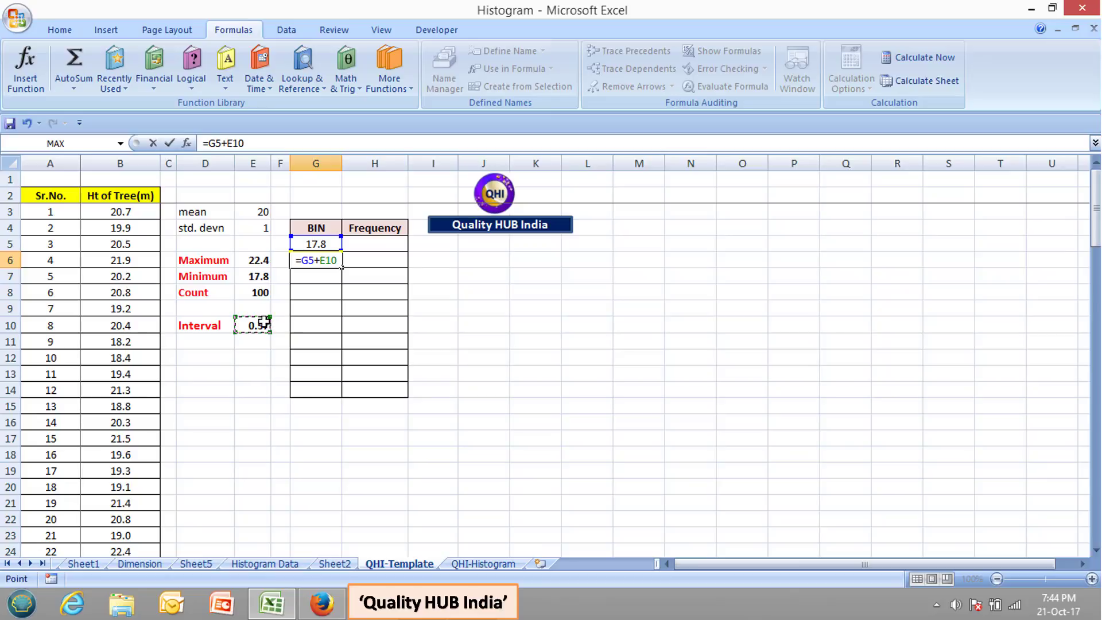
key(Return)
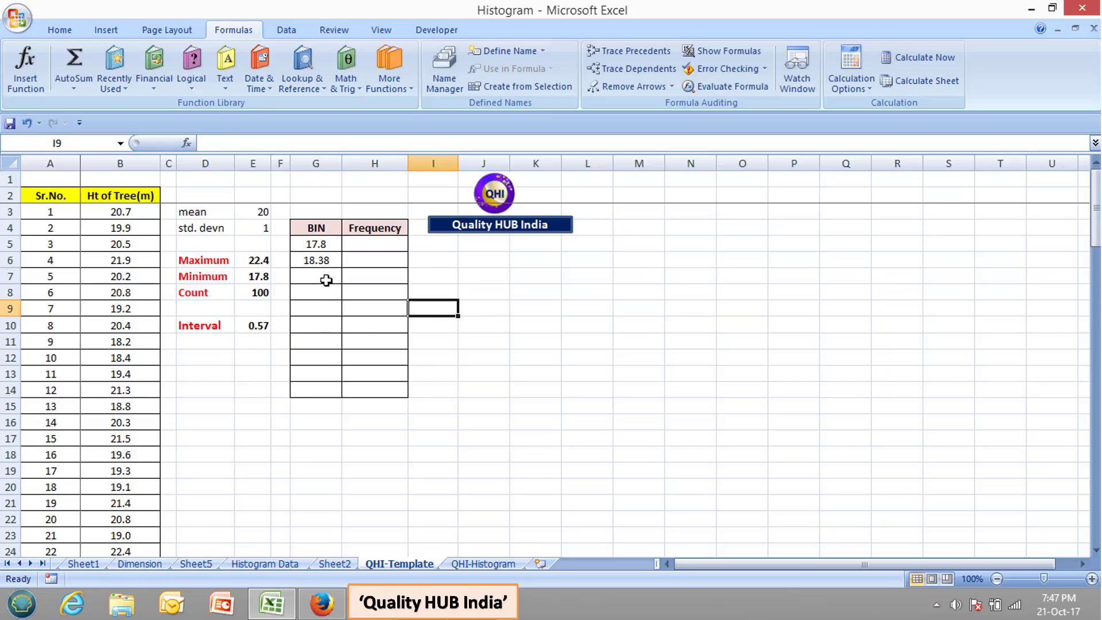
drag(323, 277, 327, 382)
click(320, 277)
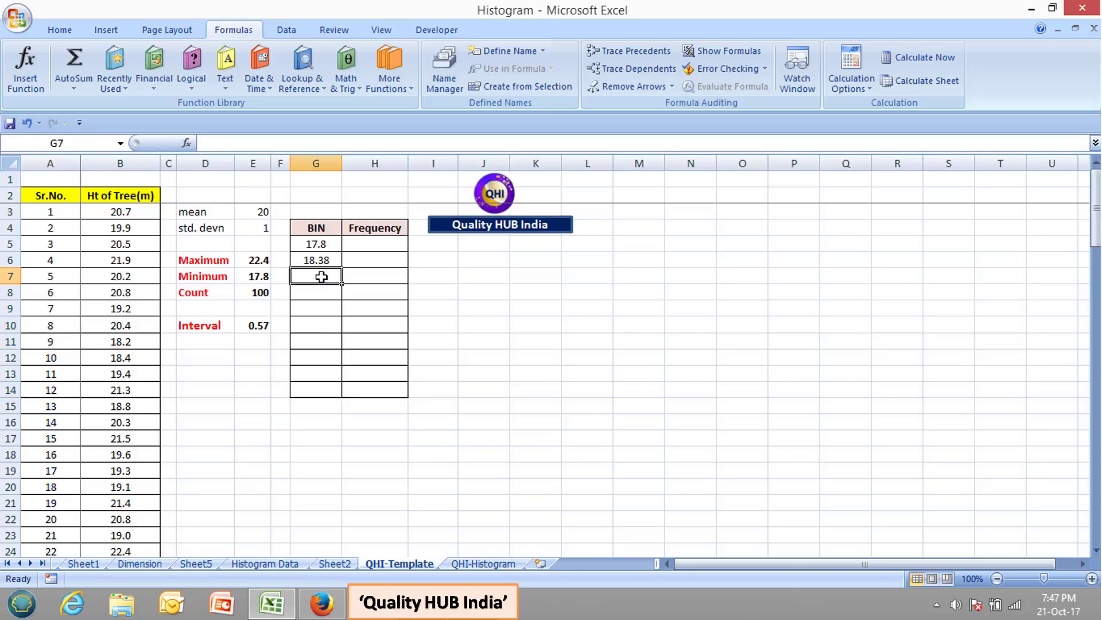
click(320, 393)
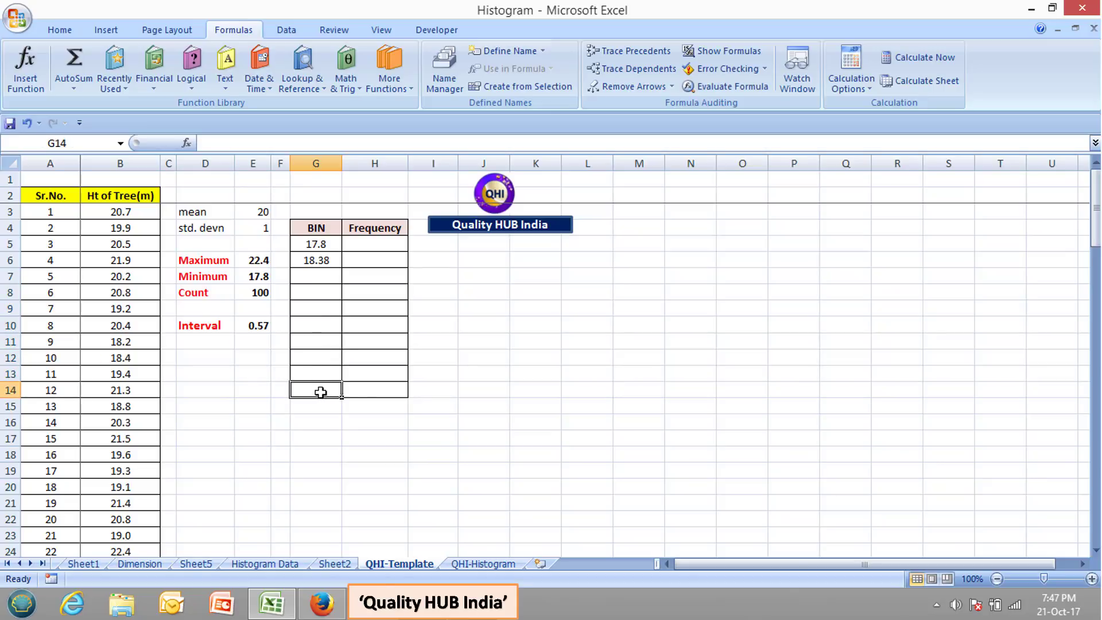
Step: Make the interval reference in the G6 formula absolute, so that it reads =G5+$E$10
click(330, 260)
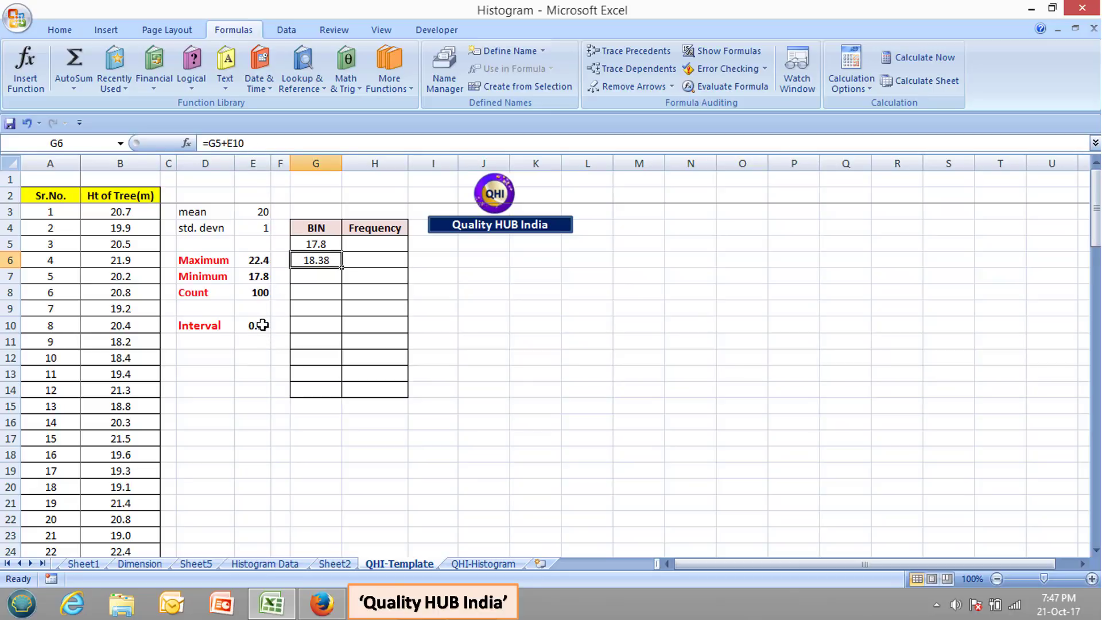
click(229, 143)
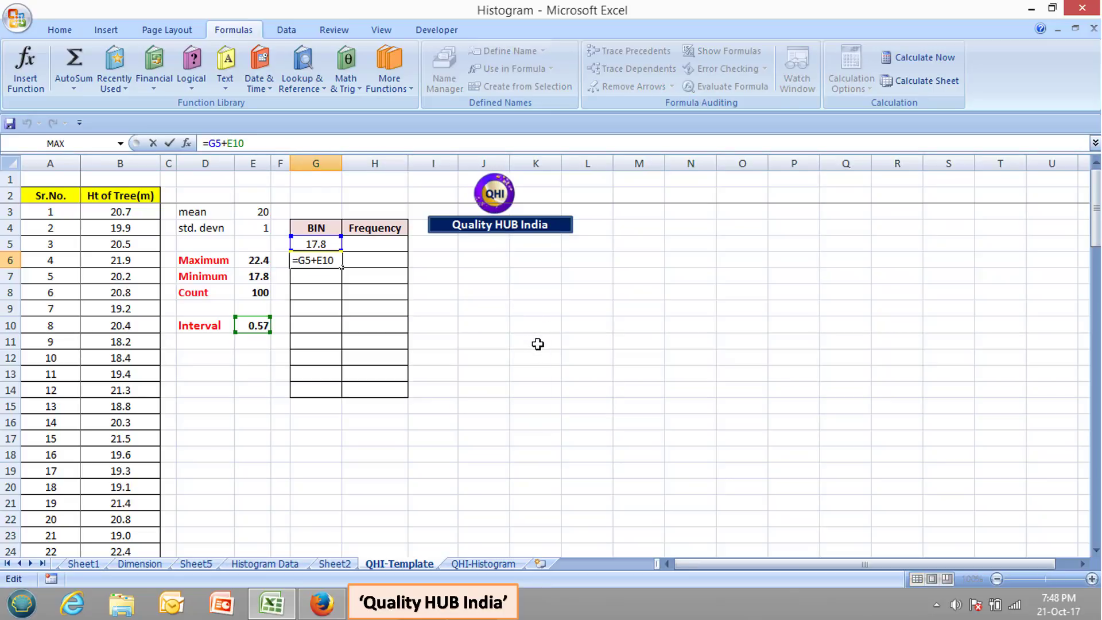
key(F4)
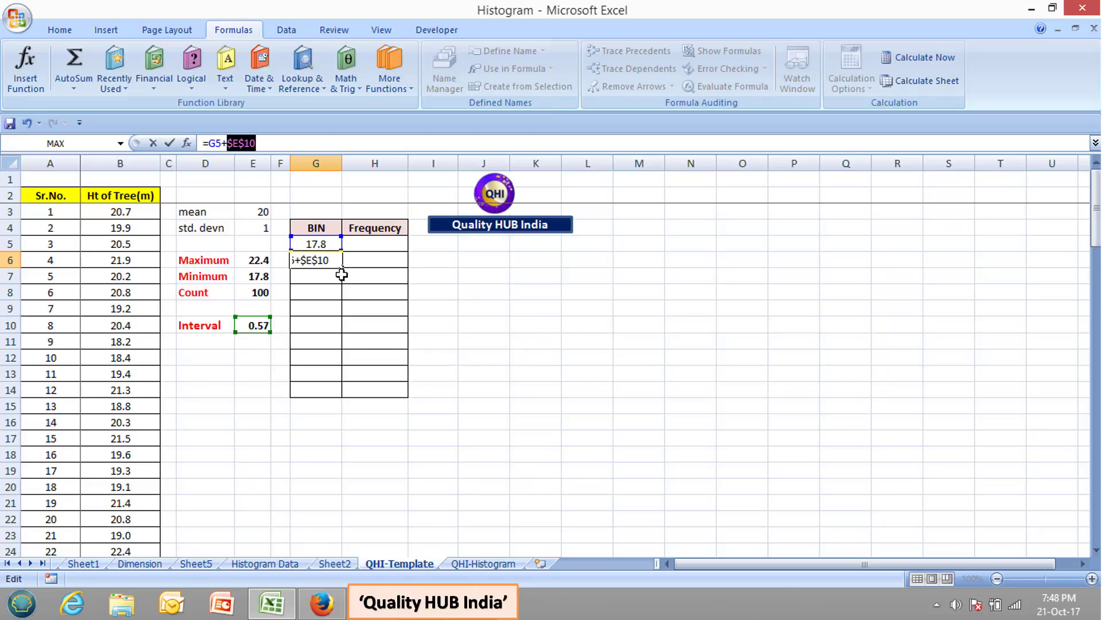
key(Return)
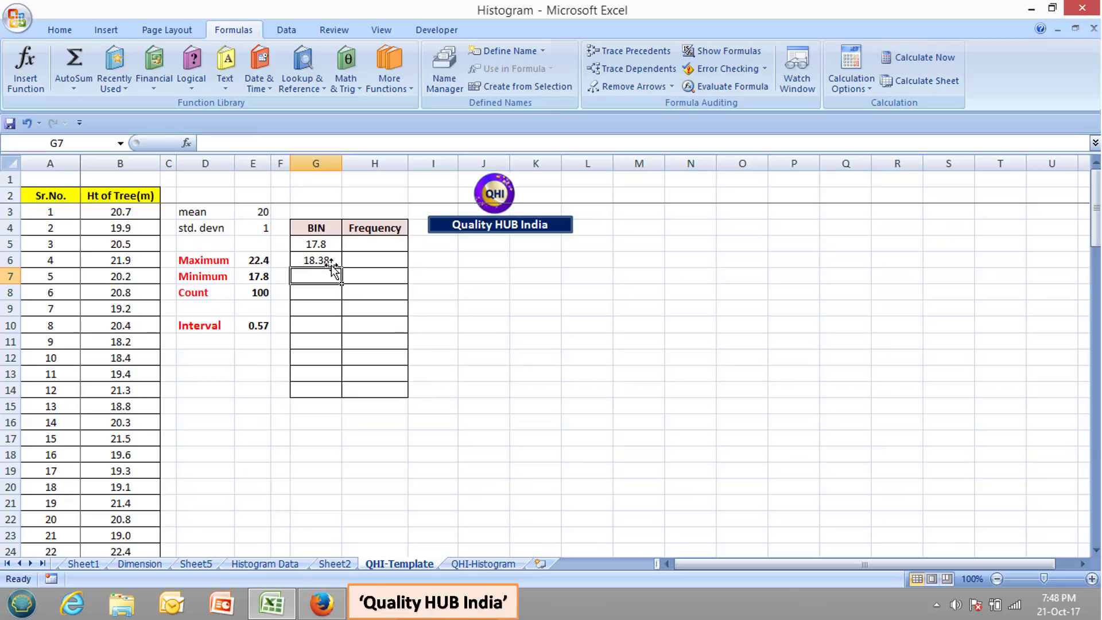
Step: Fill the G6 formula down the BIN column through cell G14
click(331, 263)
drag(342, 268, 347, 392)
click(428, 357)
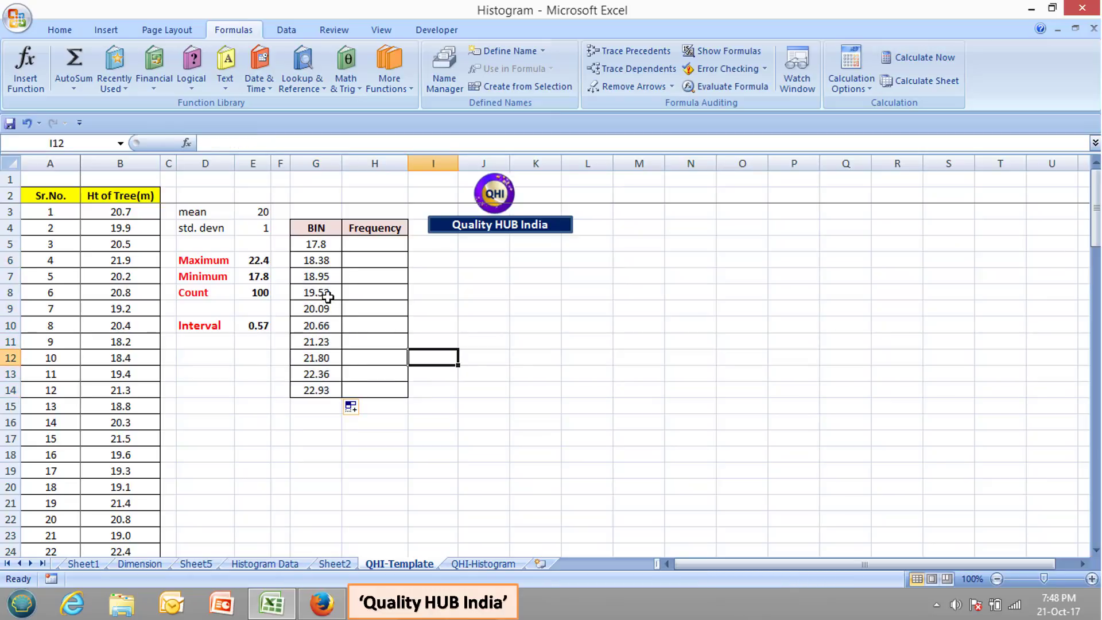
Step: Check the filled formula in cell G8 and the BIN values in G5:G14
click(327, 296)
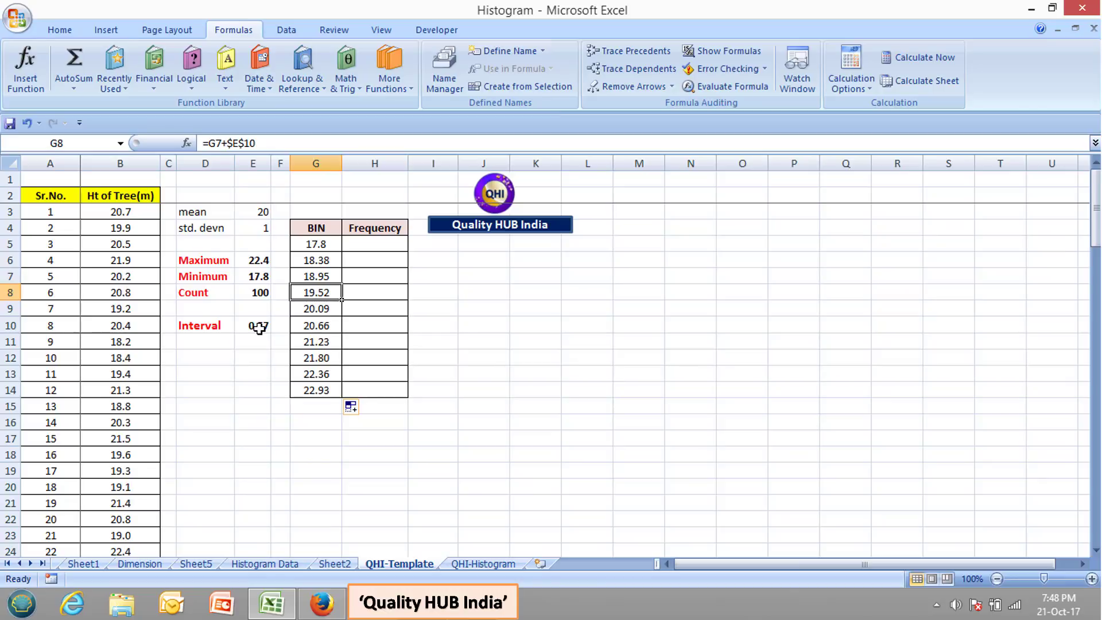
drag(316, 246, 308, 381)
click(462, 310)
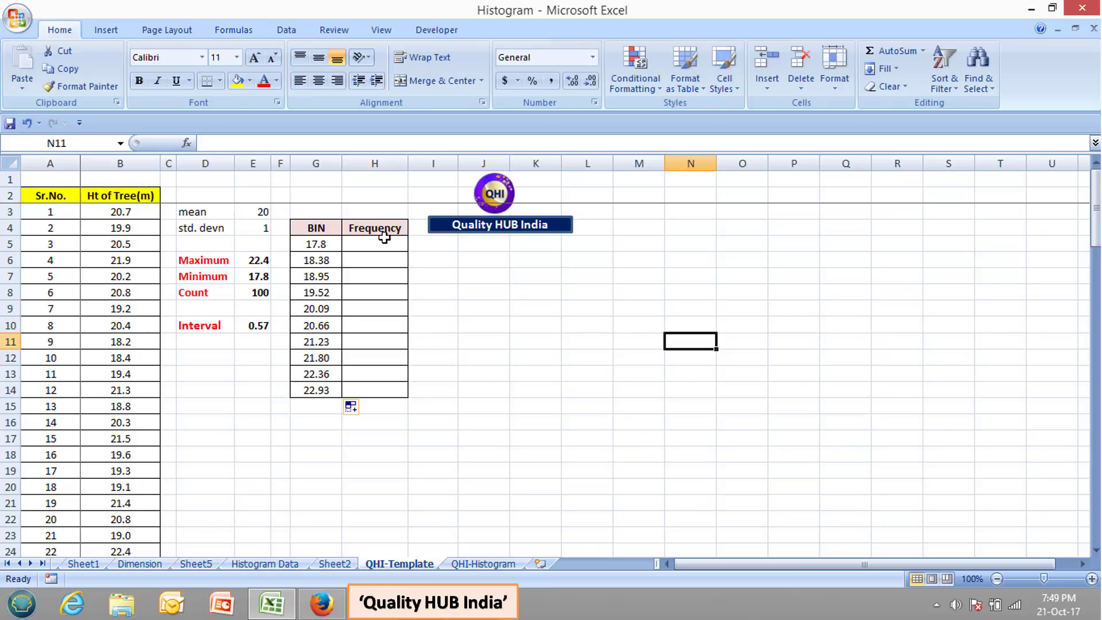
Step: Start a formula in cell H5 with the statistical function FREQUENCY
click(384, 241)
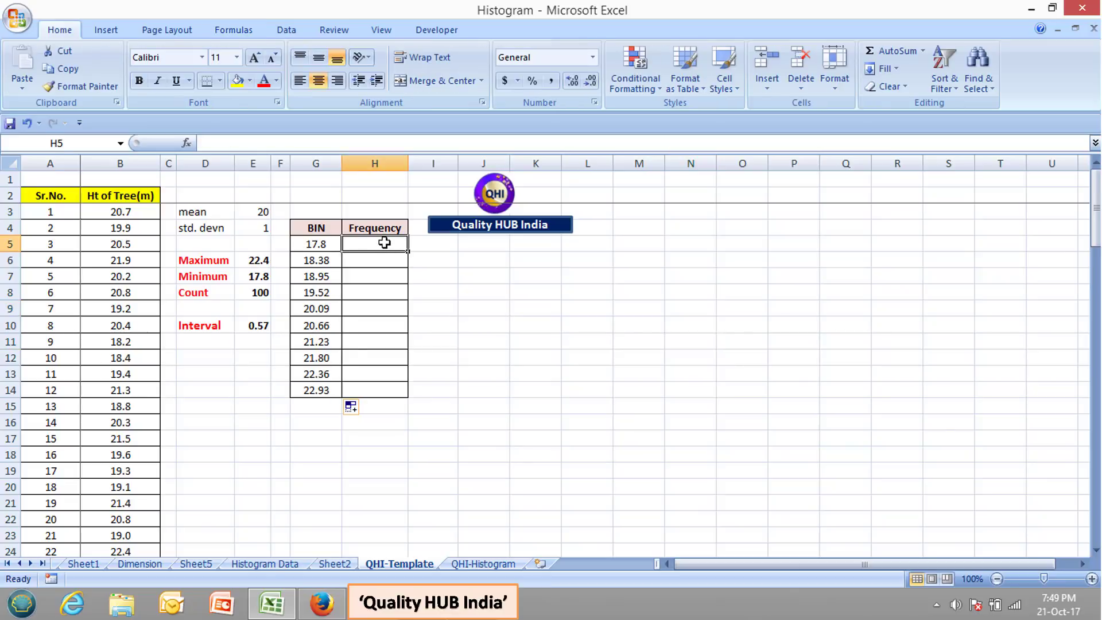
text(=)
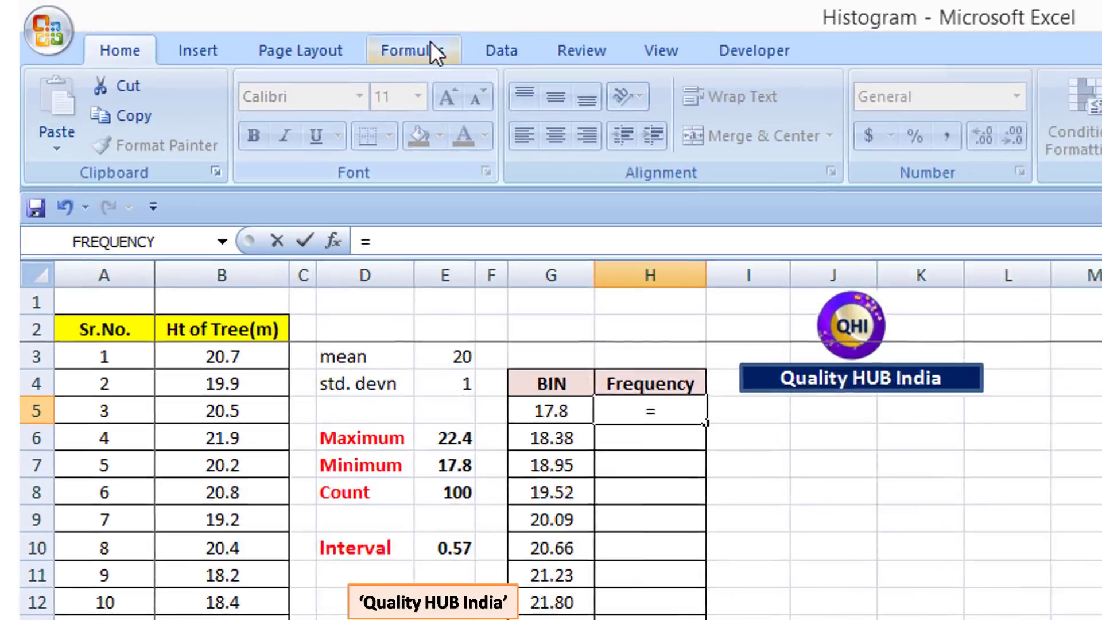
click(431, 46)
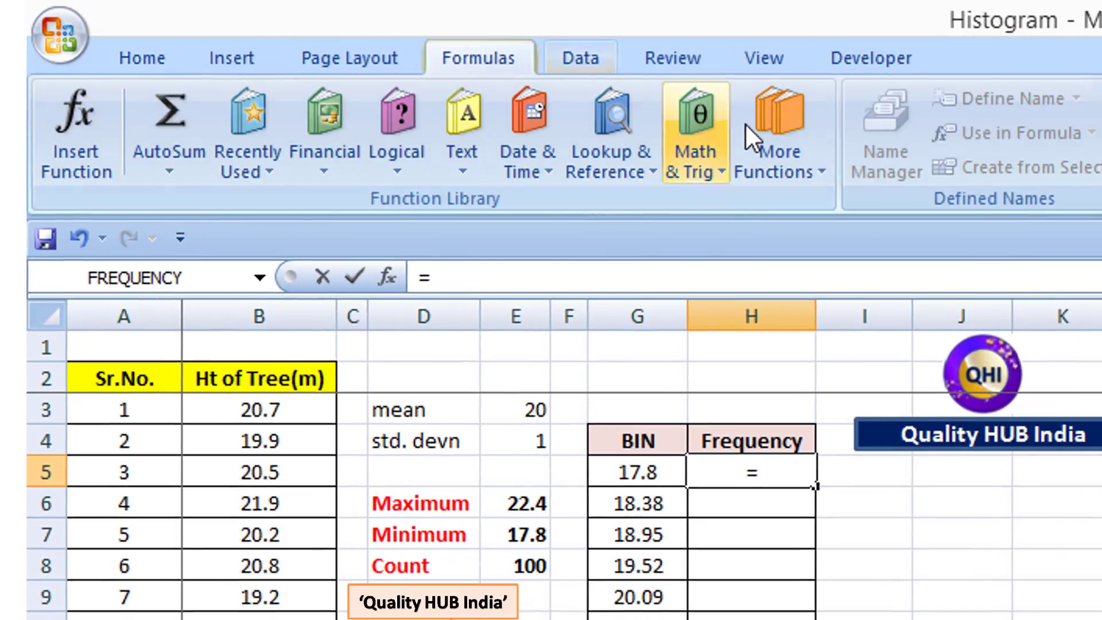
click(666, 119)
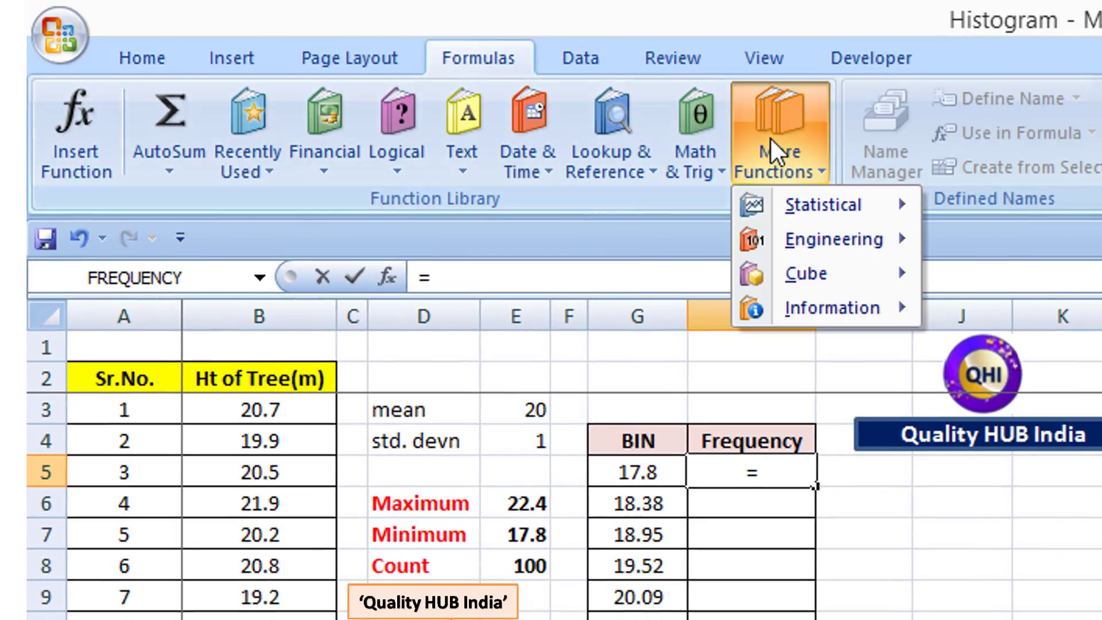
mouse_move(800, 209)
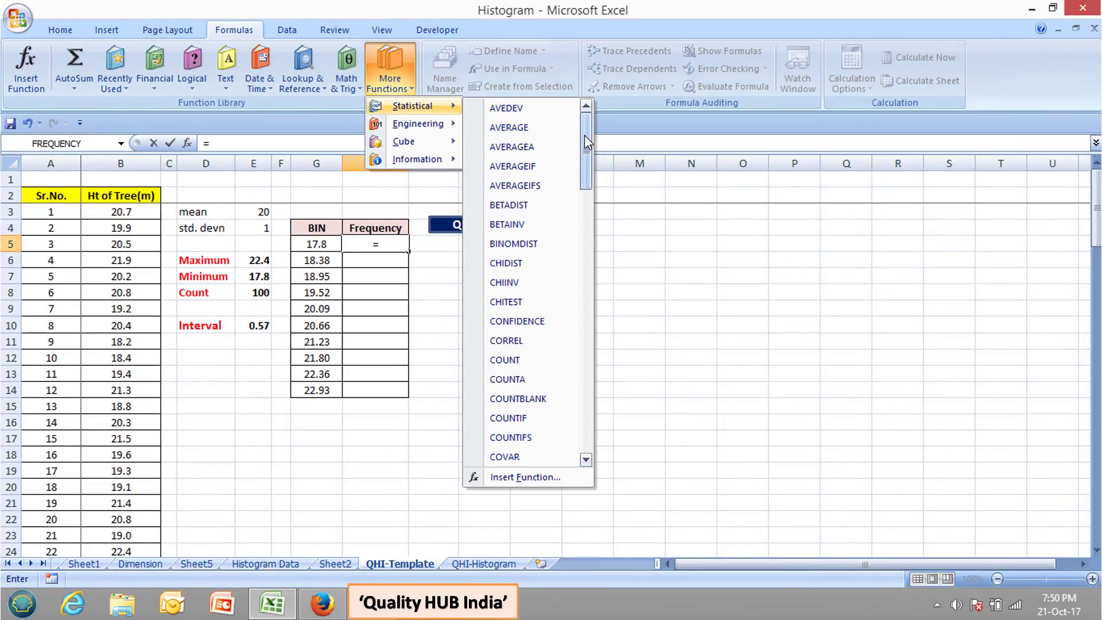
drag(712, 163, 708, 251)
drag(583, 214, 582, 217)
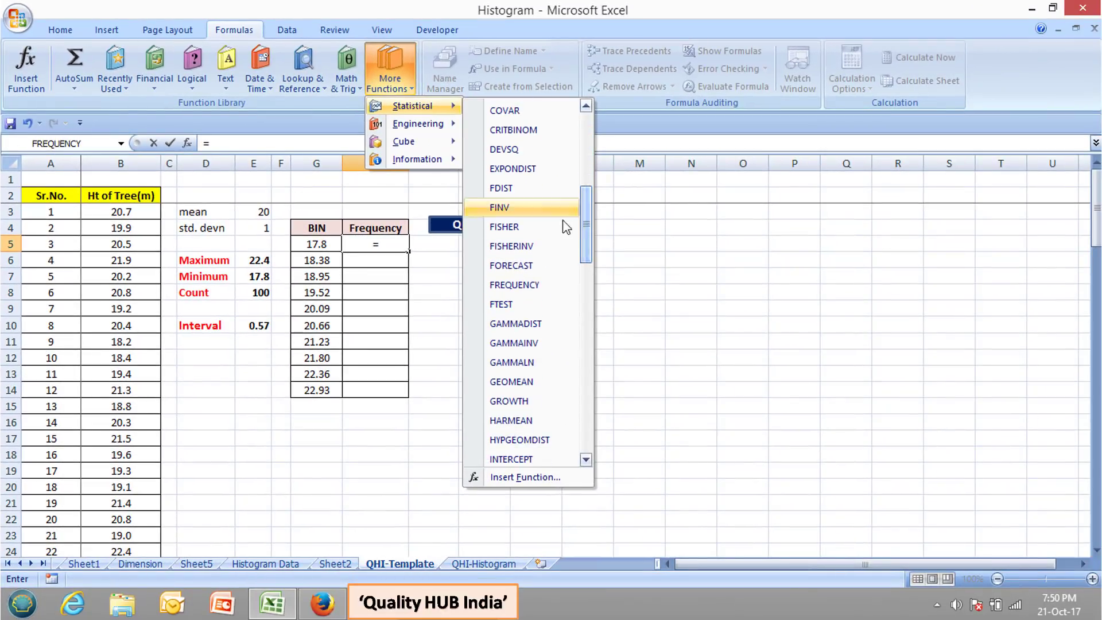
click(540, 286)
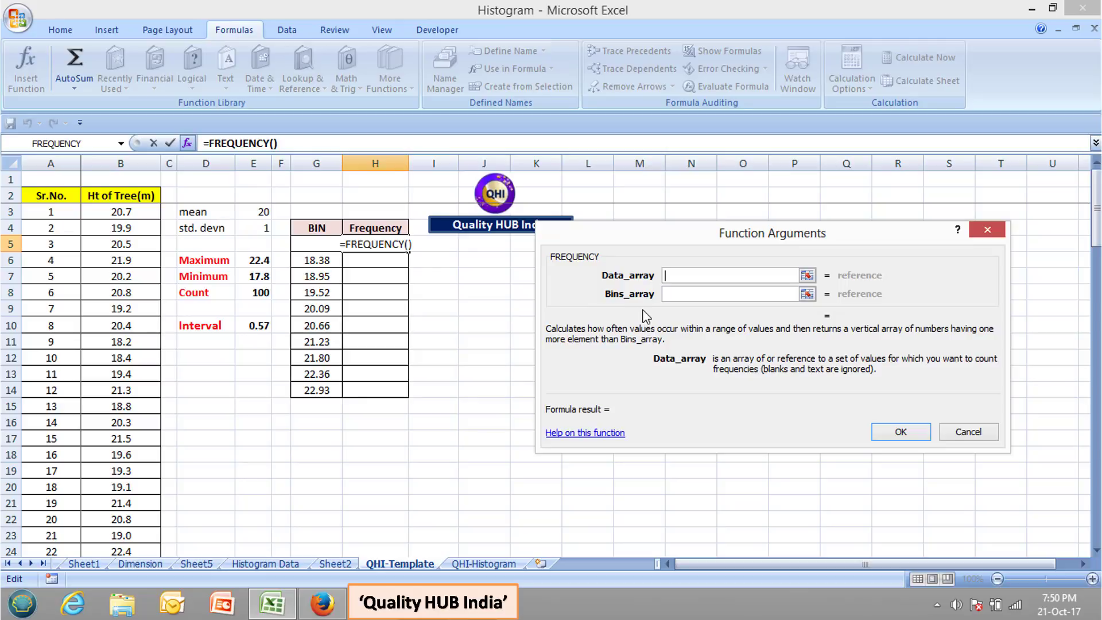
Step: Set the function's Data_array to the tree heights in B3:B102
click(806, 276)
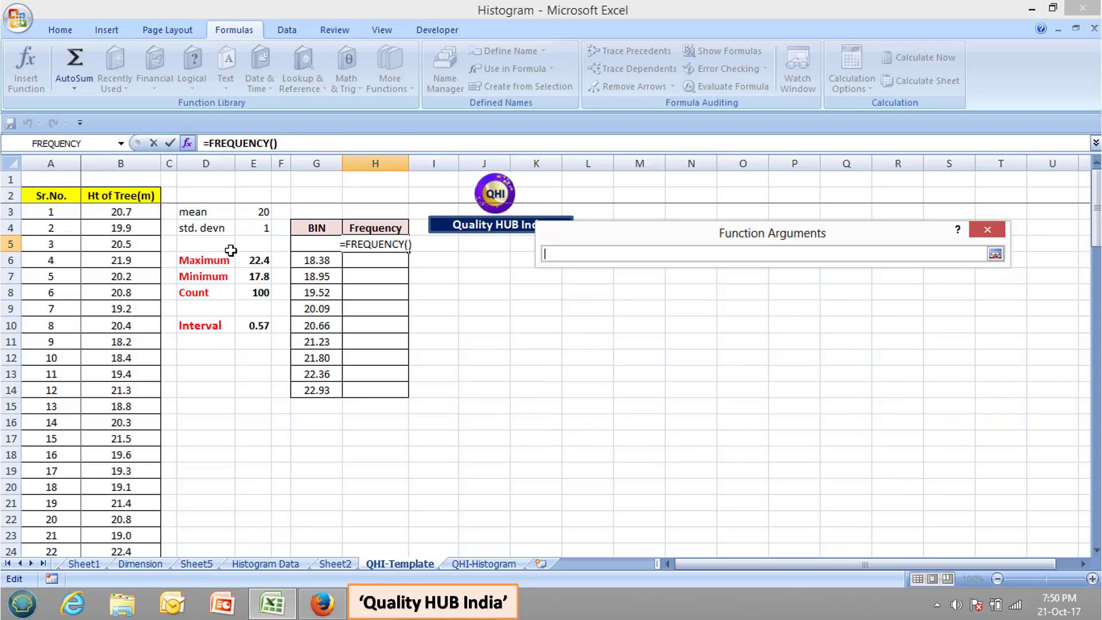
click(149, 215)
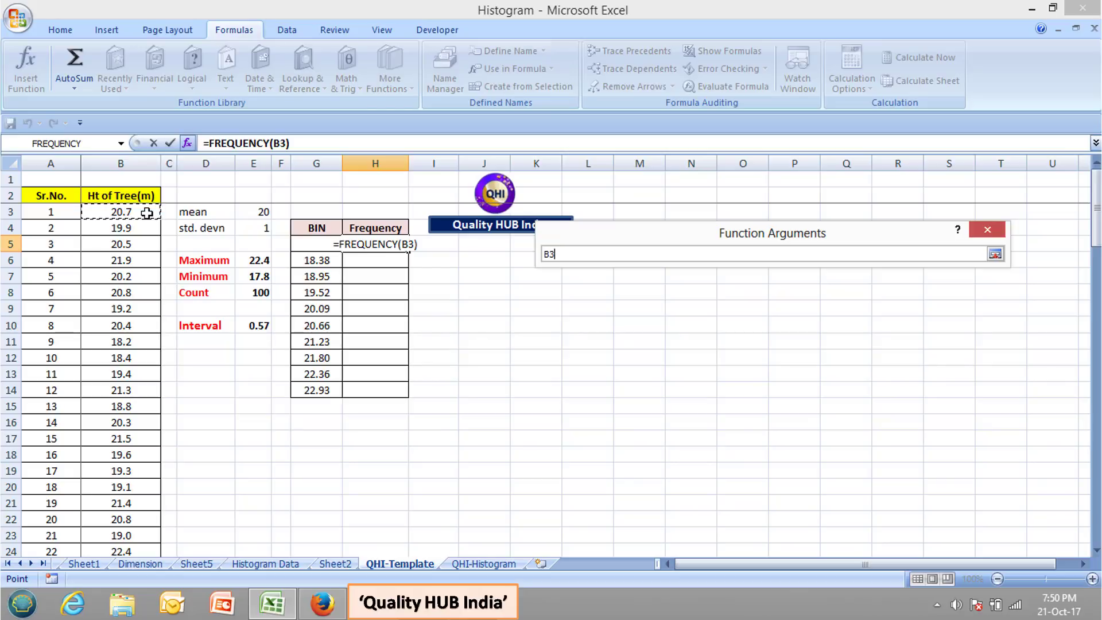
key(ctrl+shift+Down)
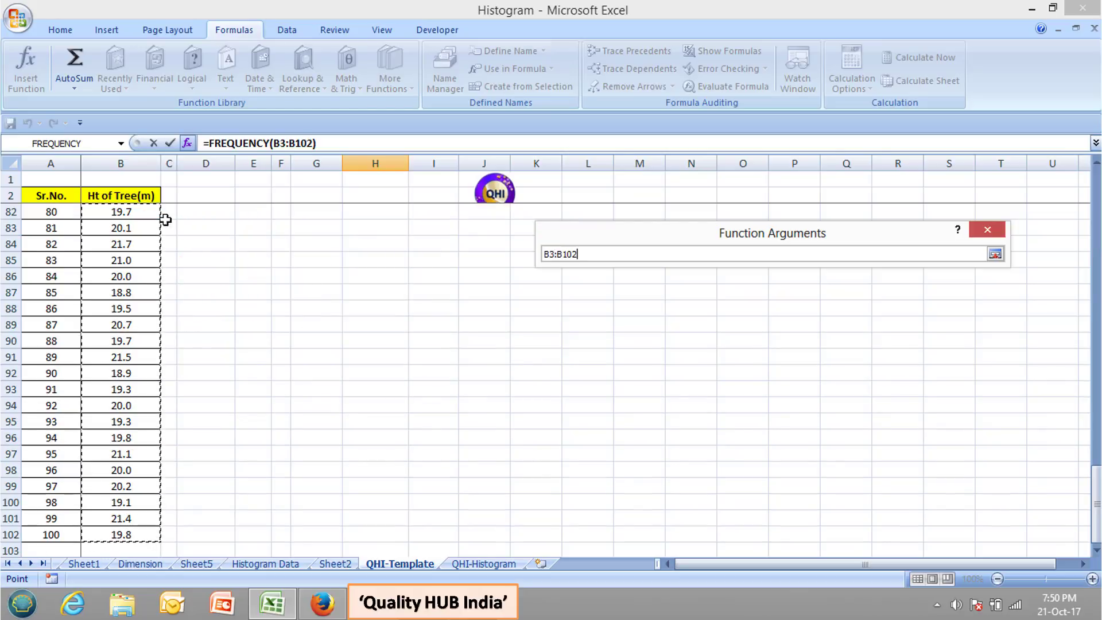
click(995, 253)
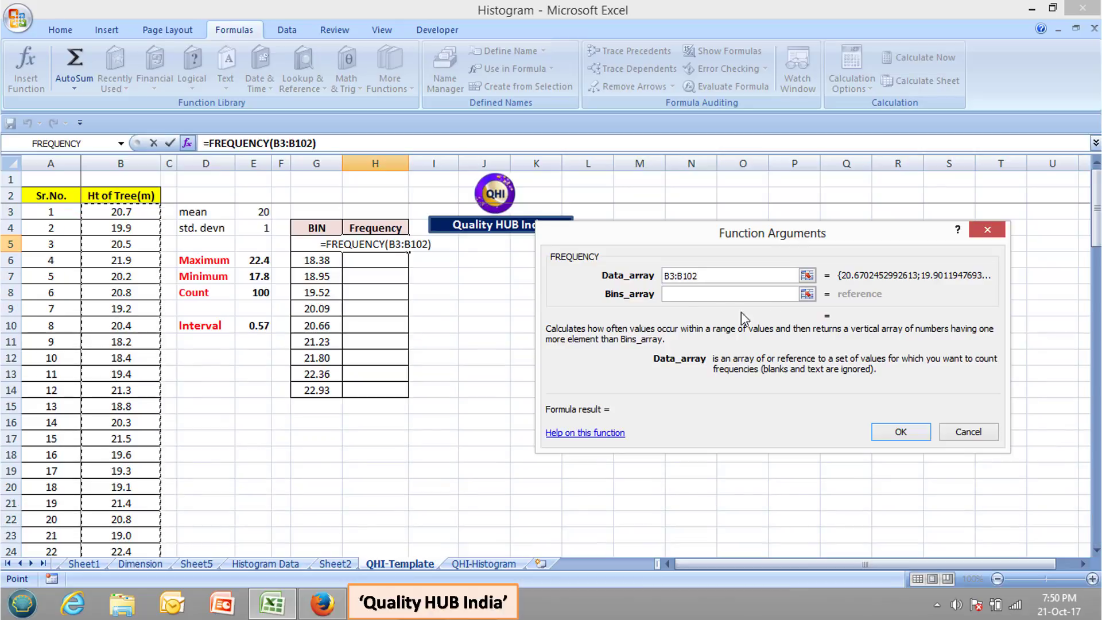
Step: Set the function's Bins_array to the BIN values G5:G14 and insert the formula in H5
click(809, 295)
drag(310, 244, 307, 391)
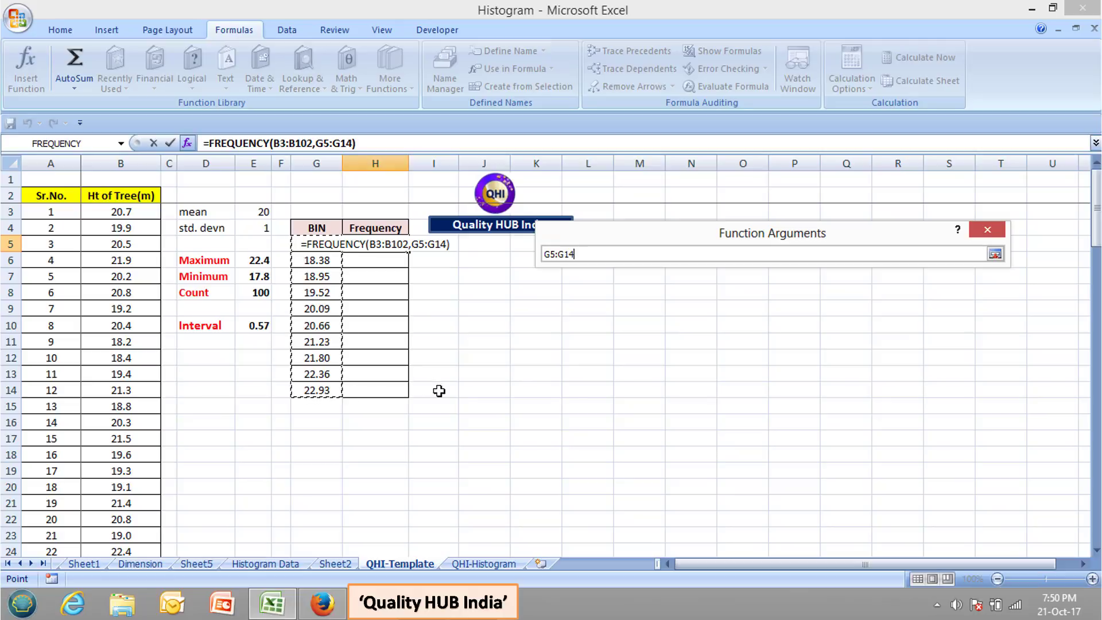
click(995, 255)
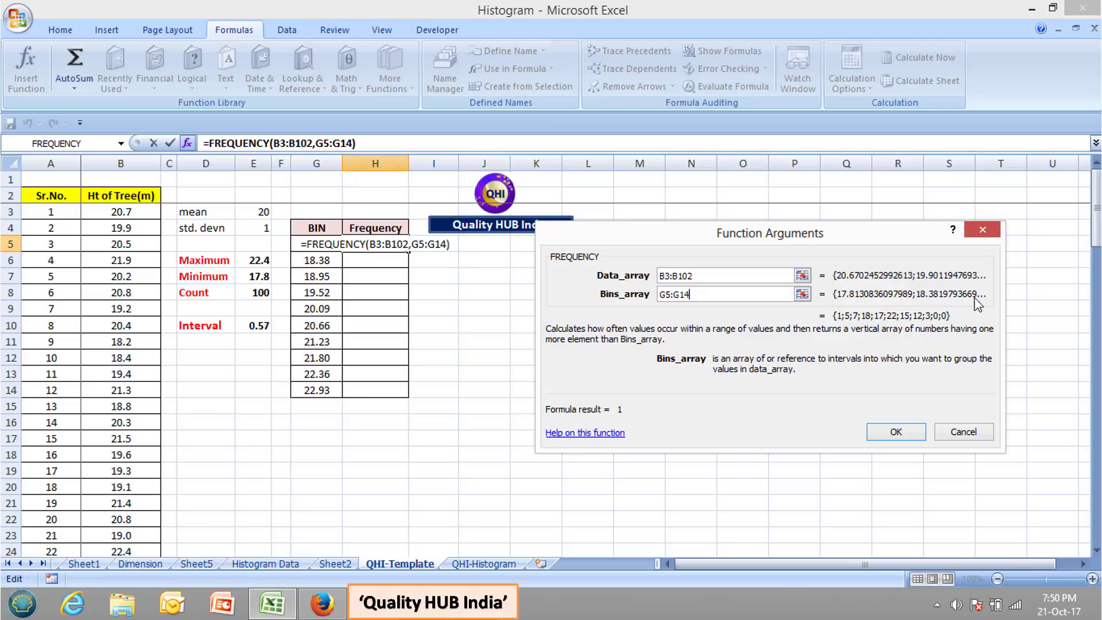
click(914, 435)
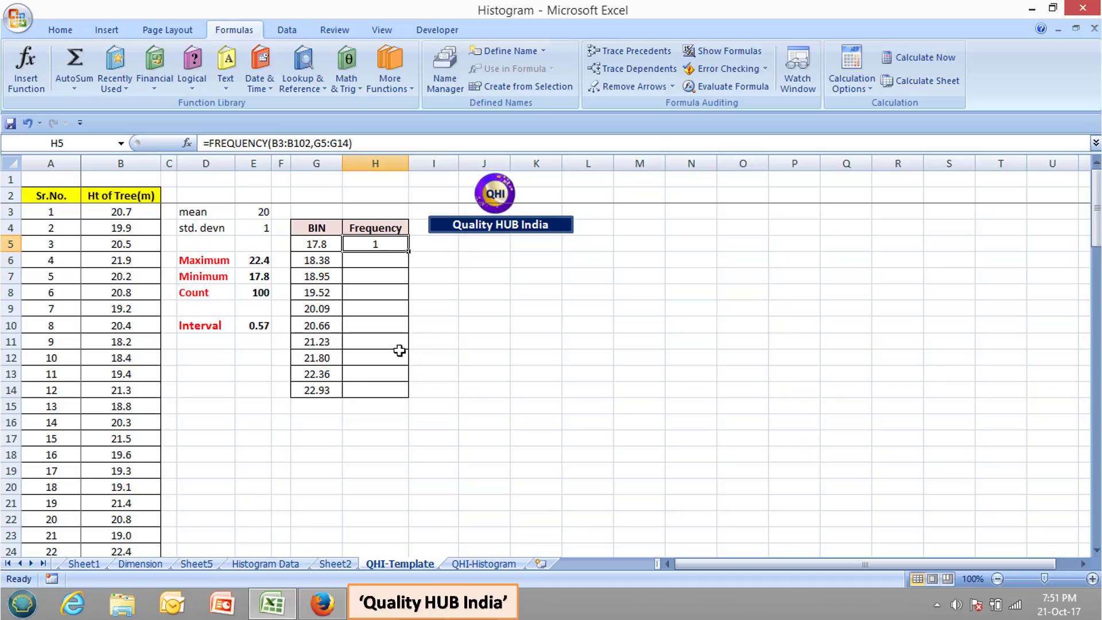
Step: Enter the FREQUENCY formula as an array formula across H5:H14 to fill the Frequency column
click(484, 308)
drag(382, 244, 382, 389)
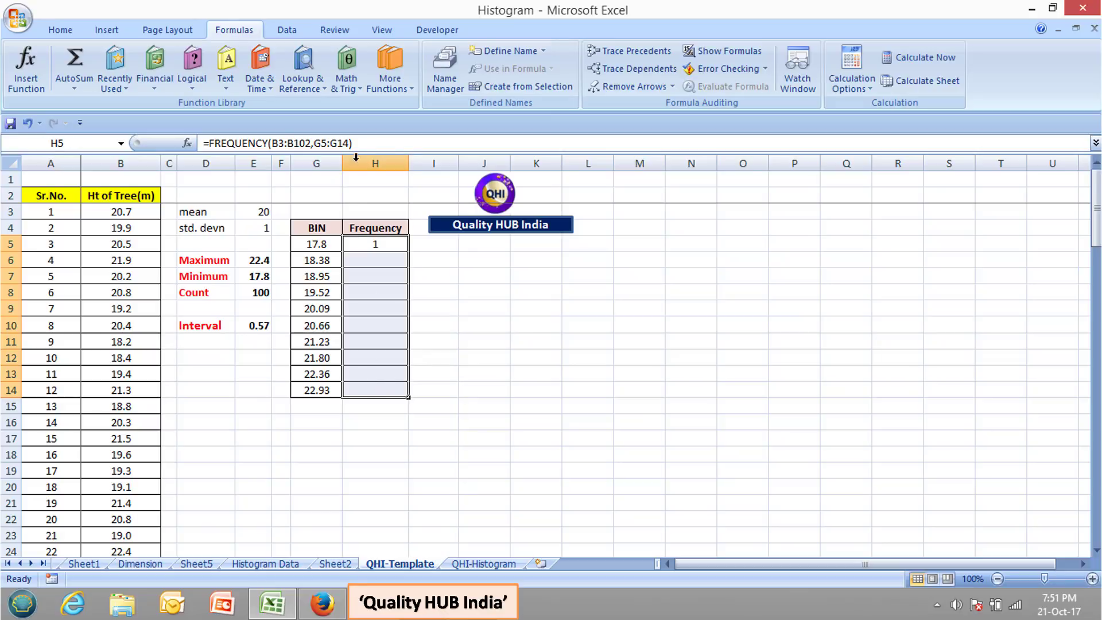
click(365, 145)
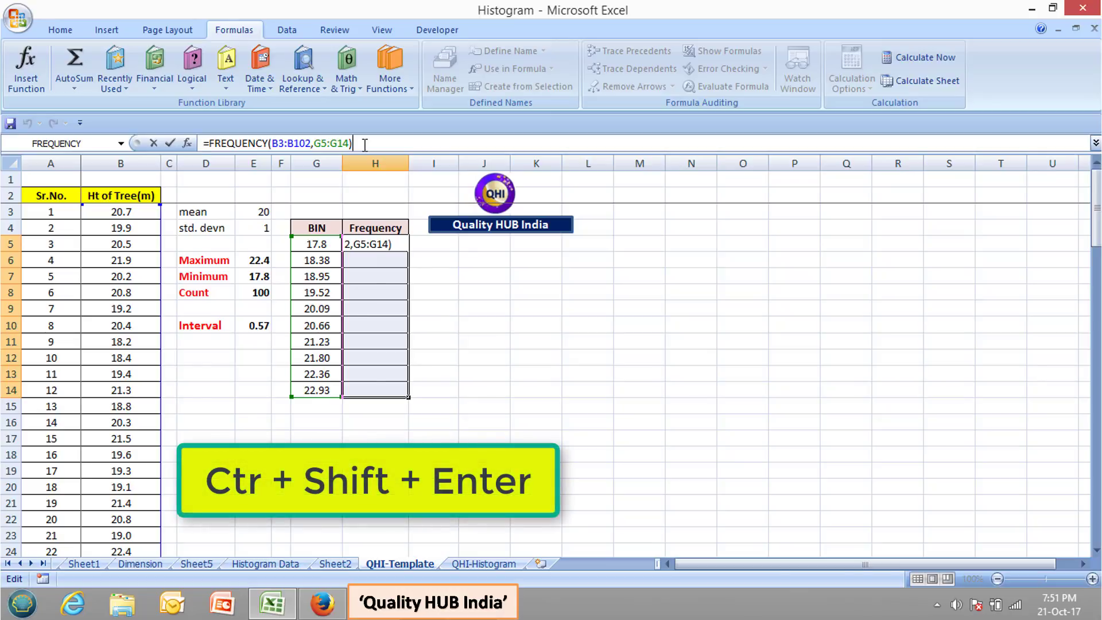
key(ctrl+shift+Return)
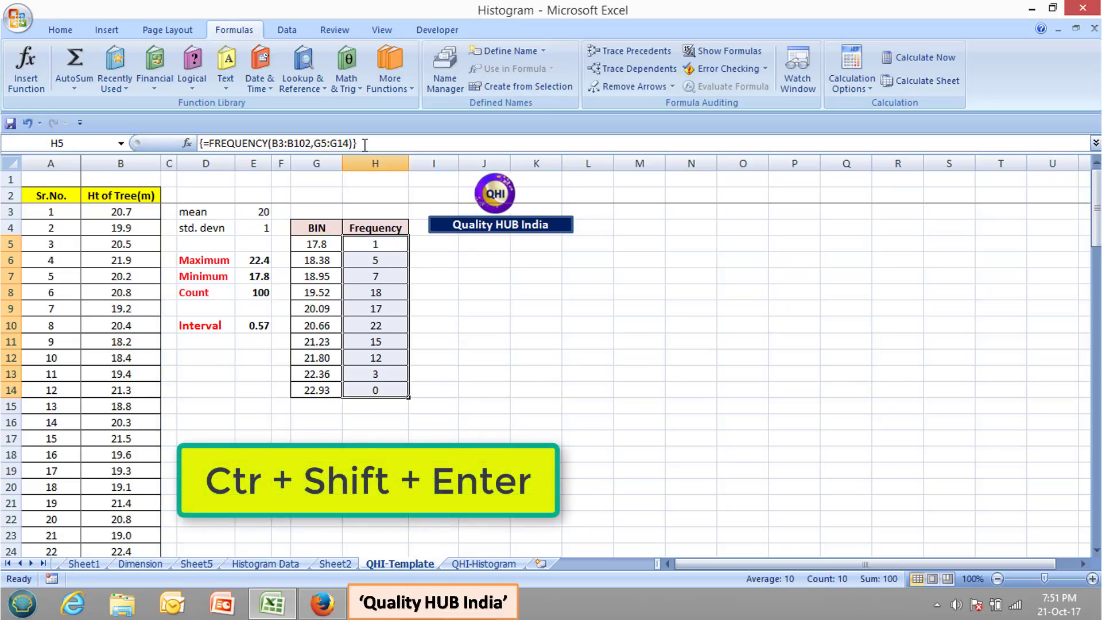
Step: Check the sum of the frequencies in H5:H14
click(460, 324)
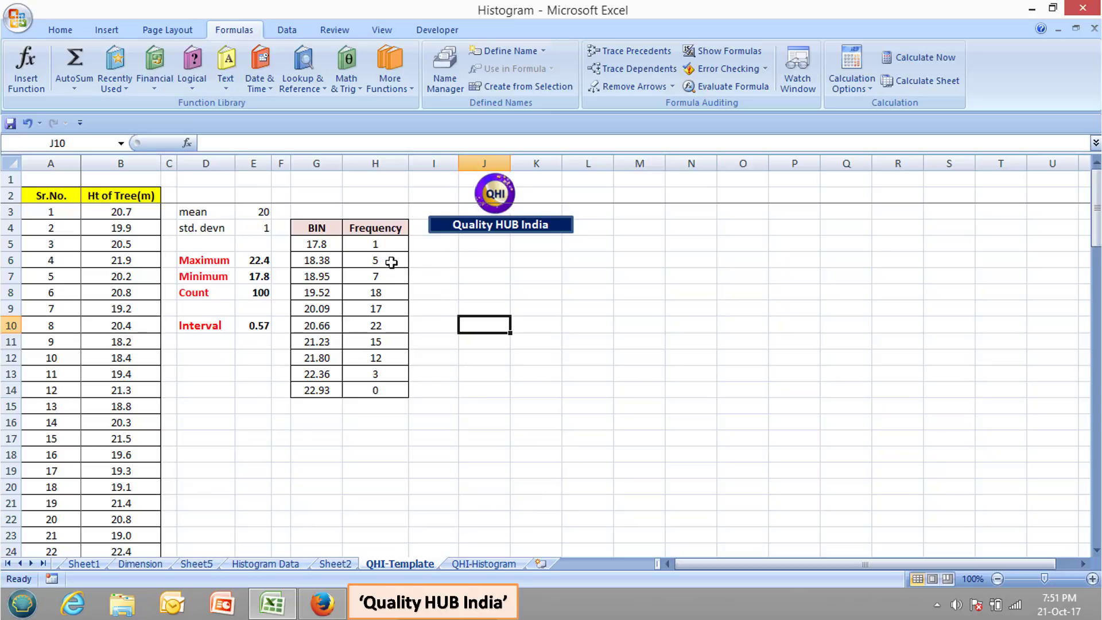
click(456, 375)
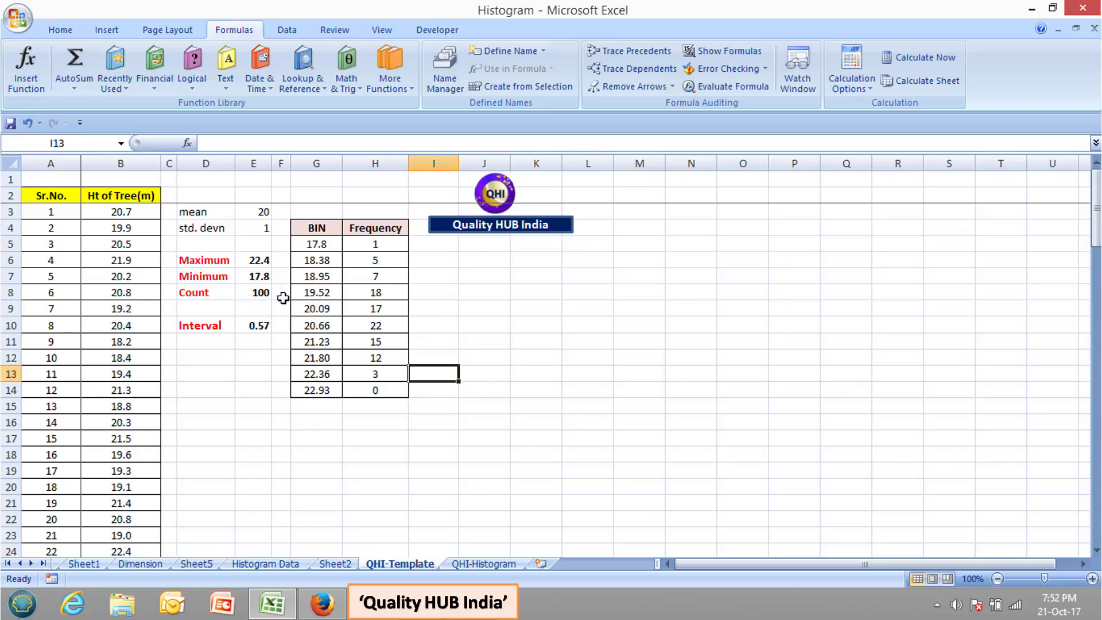
drag(398, 241, 364, 381)
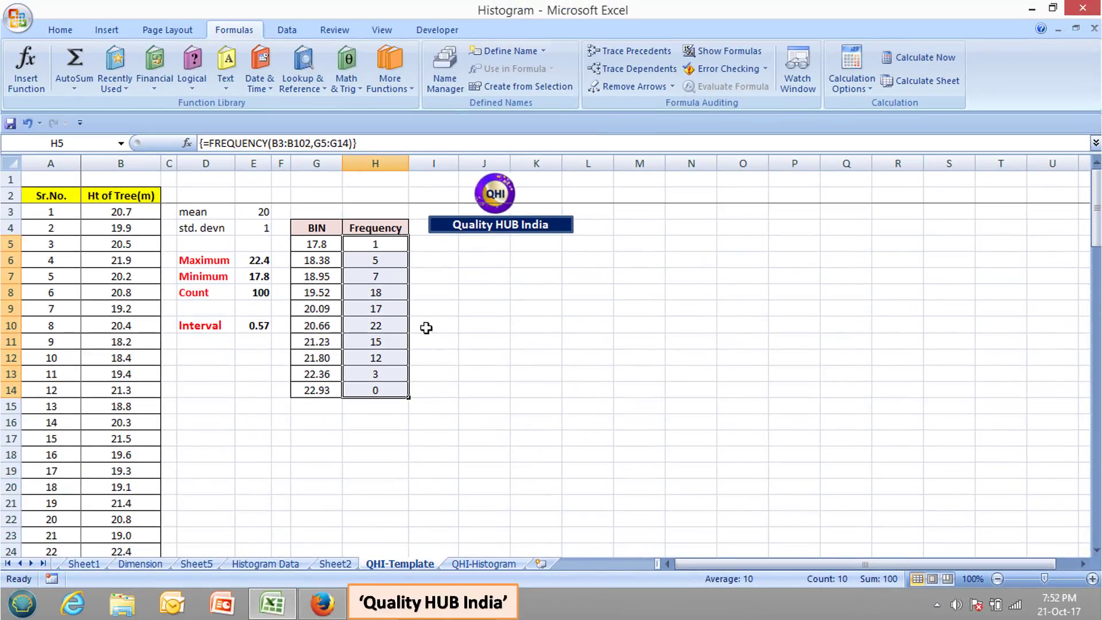
click(437, 327)
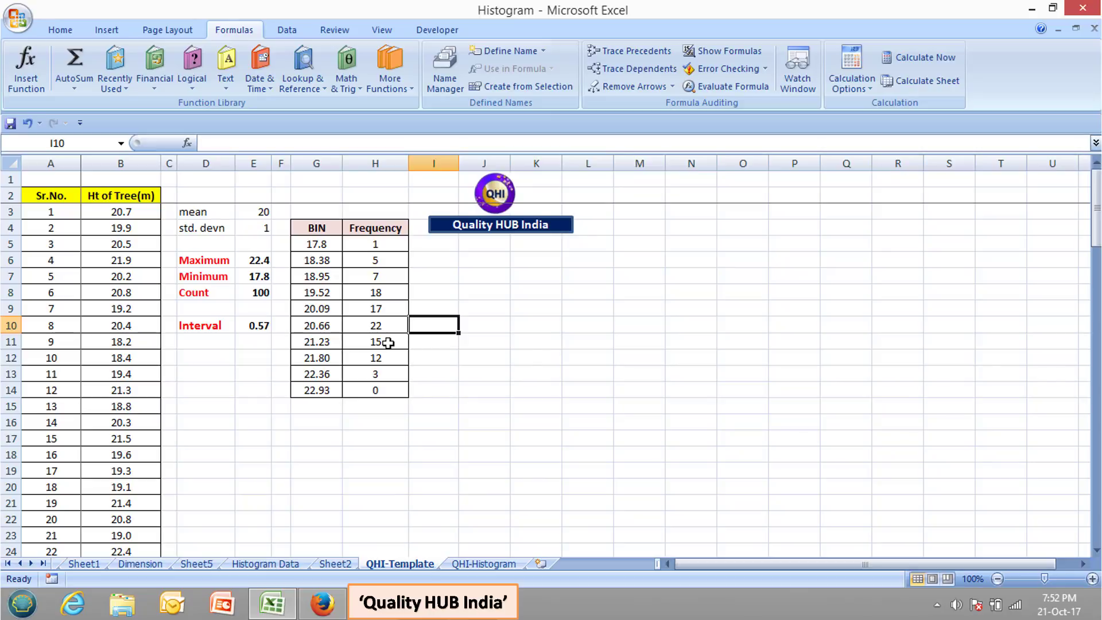
Step: Insert an empty 2-D clustered column chart and place it beside the frequency table
click(527, 291)
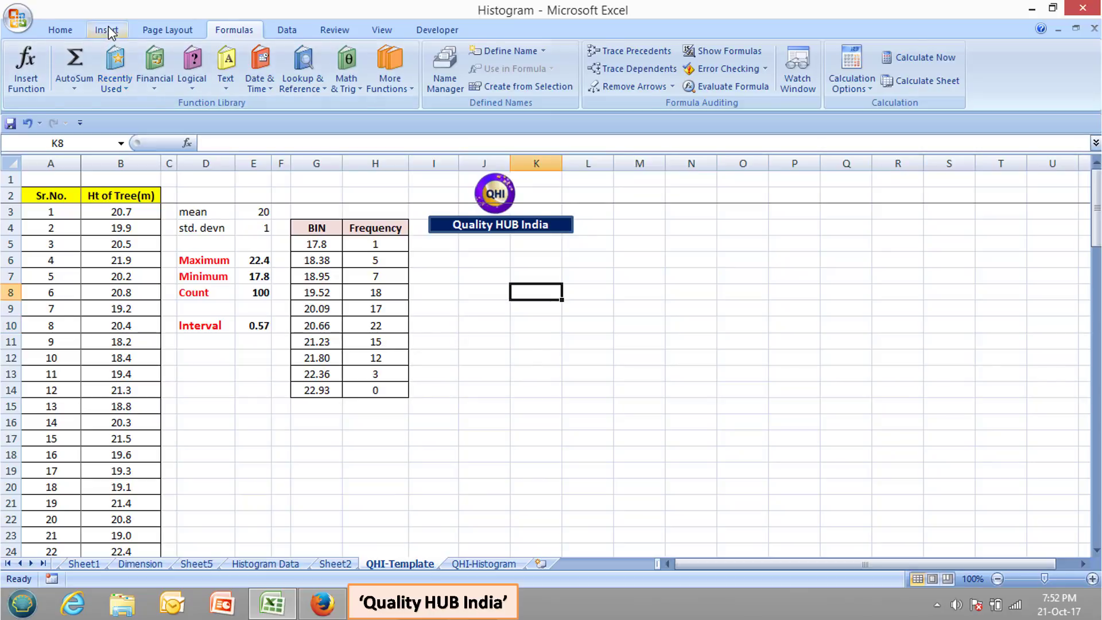
click(108, 31)
click(267, 72)
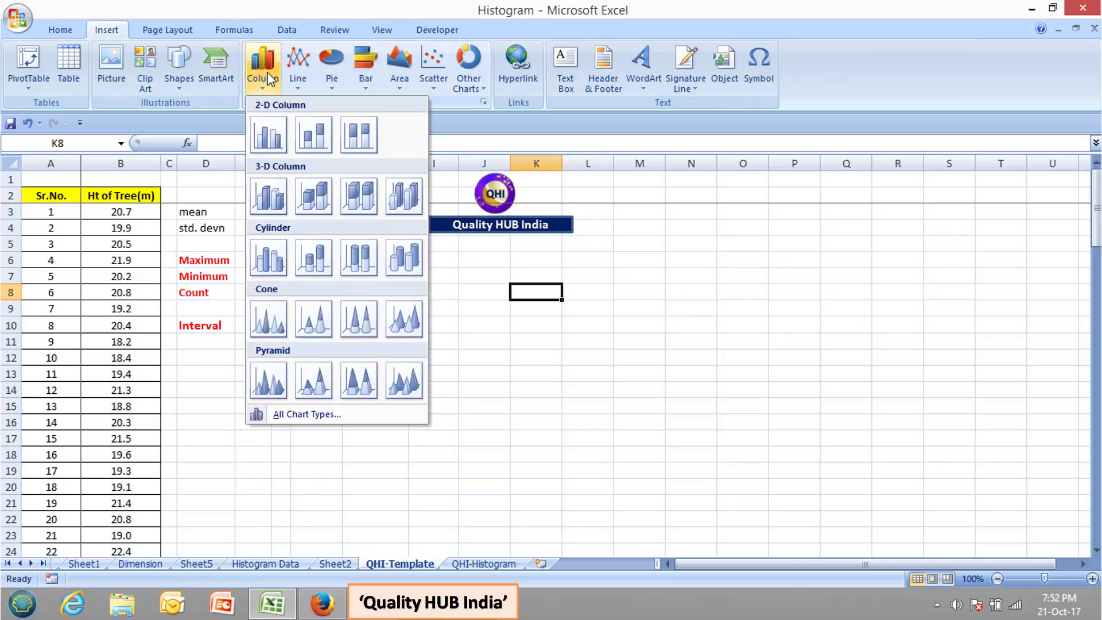
click(265, 136)
drag(701, 259, 664, 282)
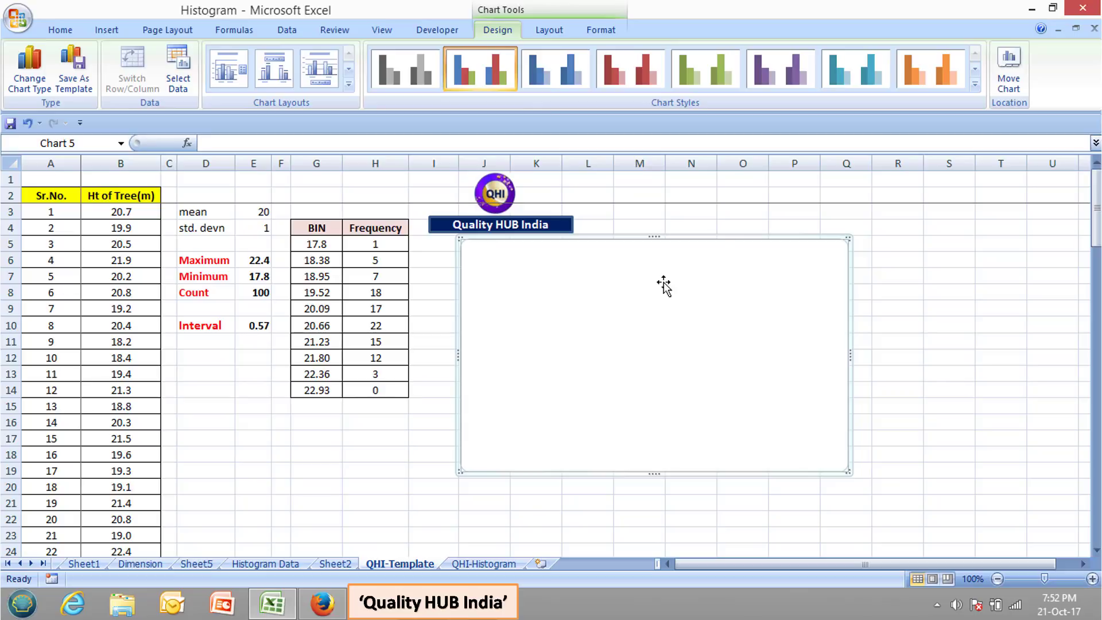
Step: Set the chart's data range to the Frequency column including its header, H4:H14
right_click(664, 283)
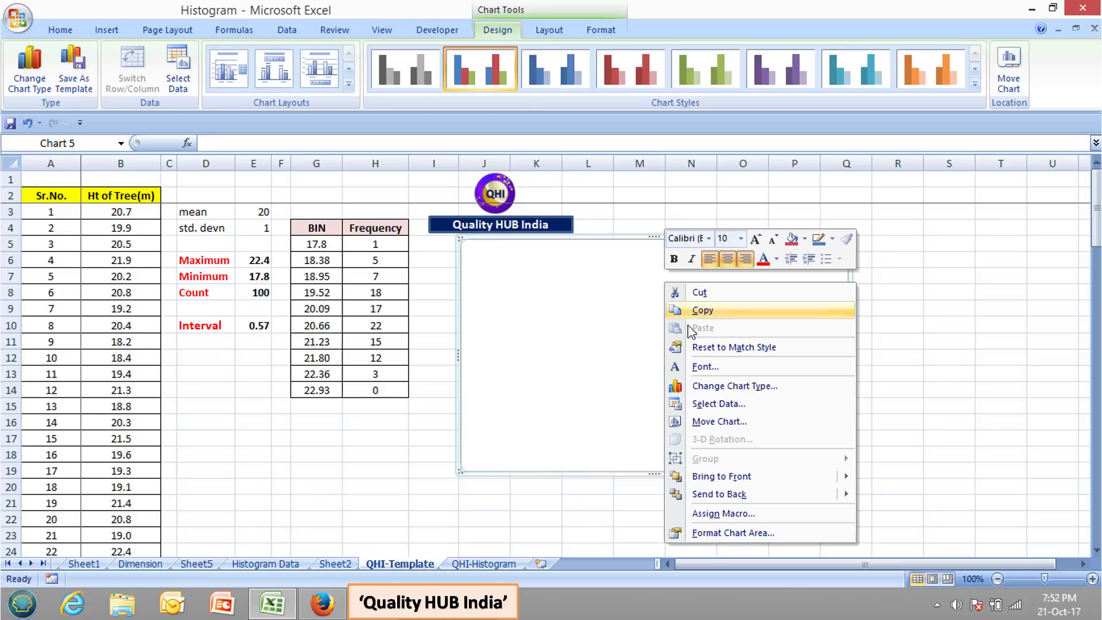
click(737, 404)
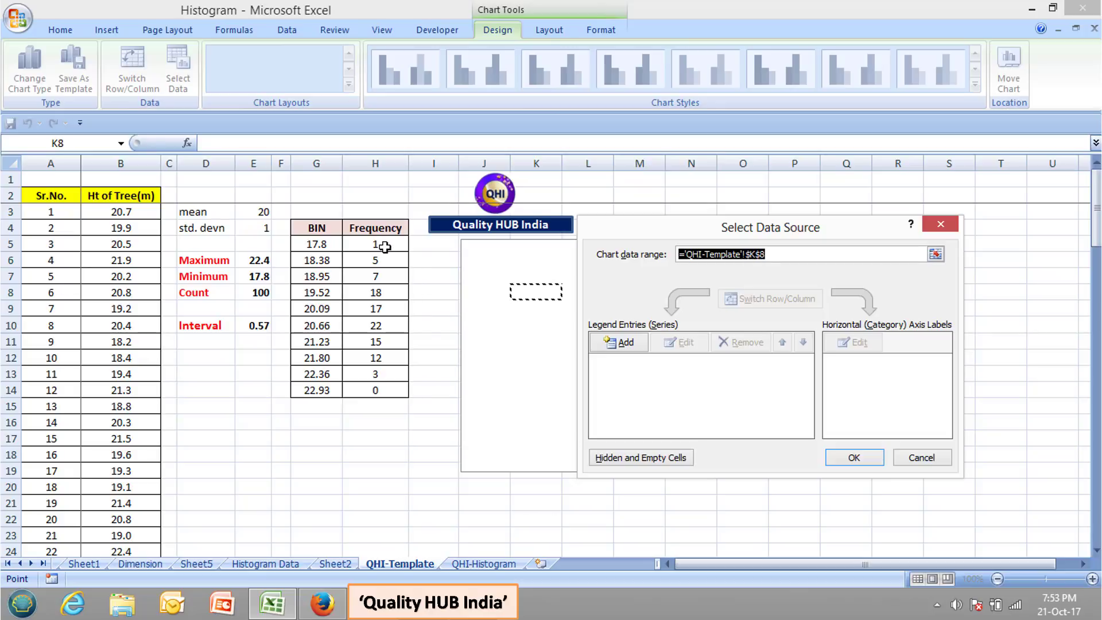
drag(385, 232, 385, 389)
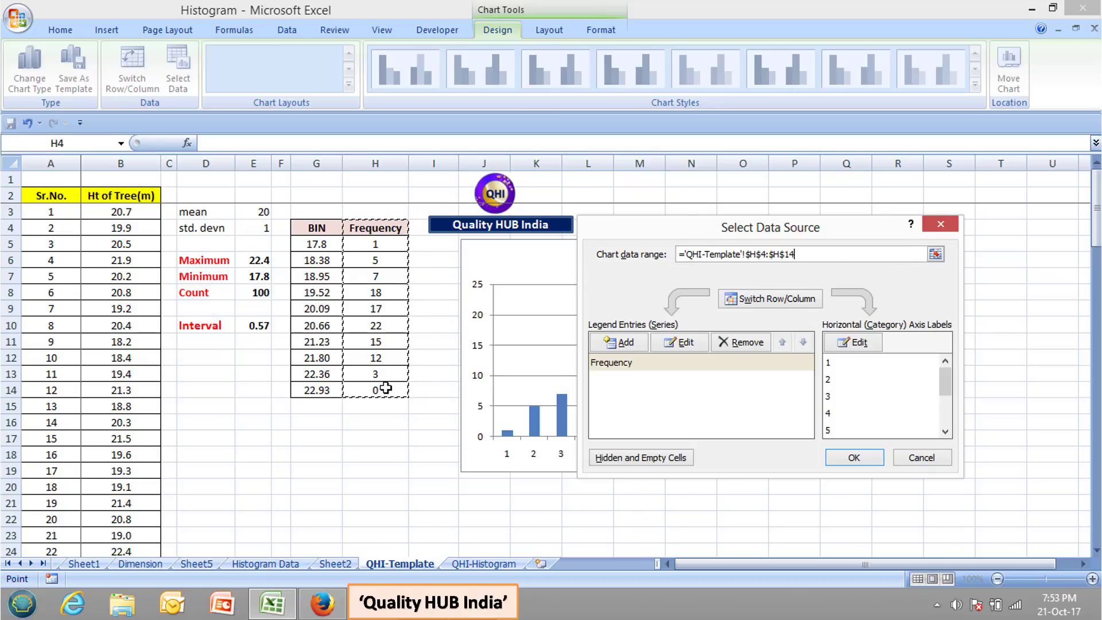
click(844, 457)
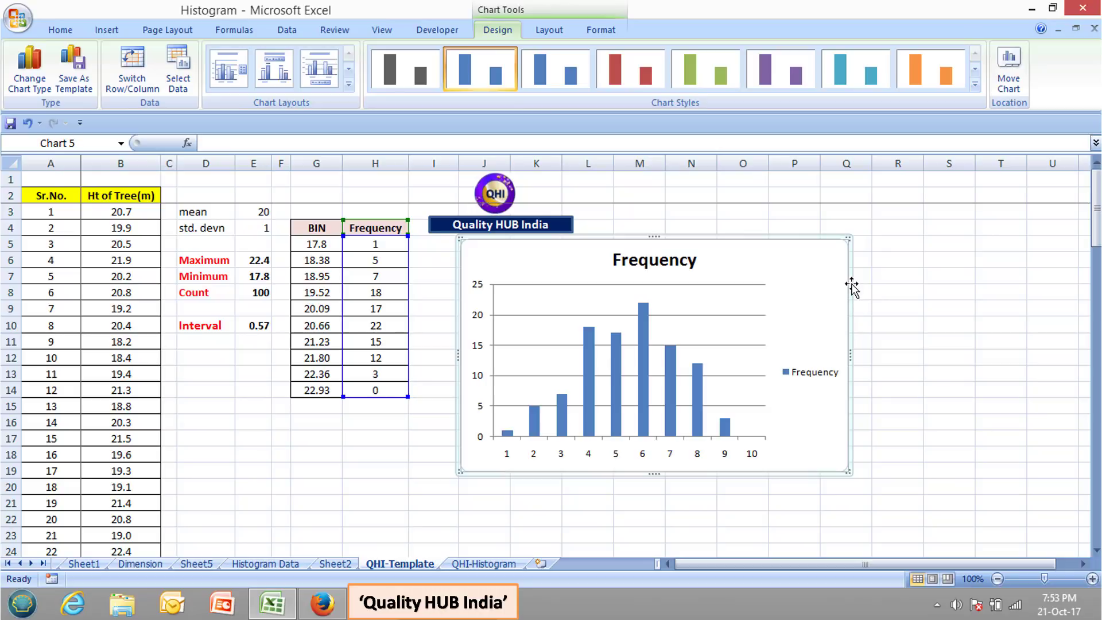
Step: Move the chart closer to the frequency table and enlarge it to reach about column S and row 23
drag(852, 286, 822, 293)
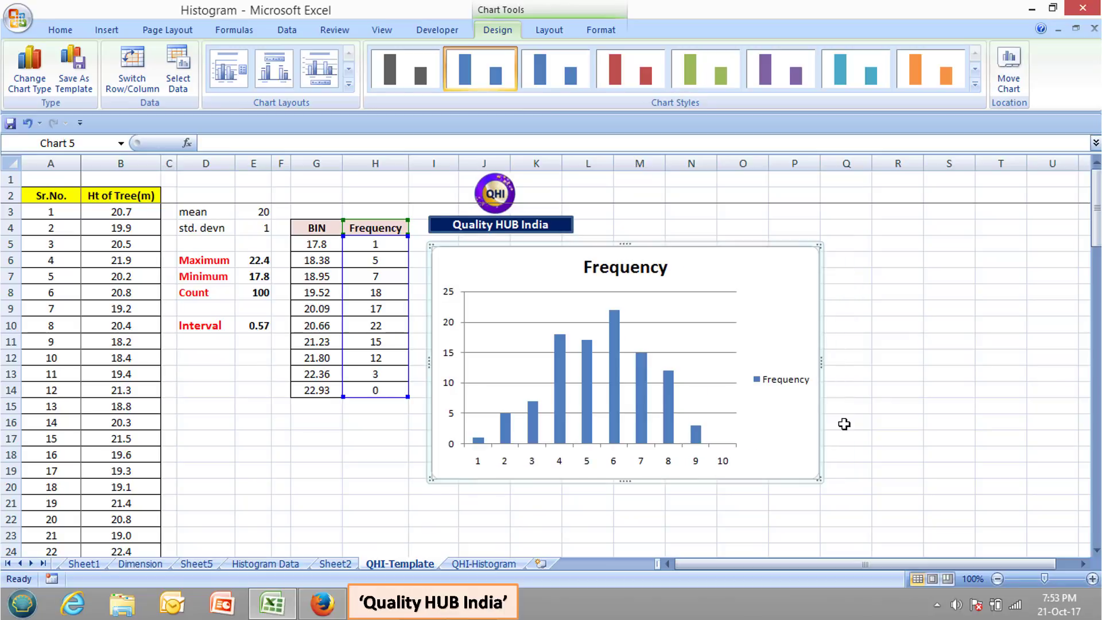
drag(819, 478, 959, 538)
Step: Delete the legend and the horizontal gridlines from the Frequency chart
click(923, 406)
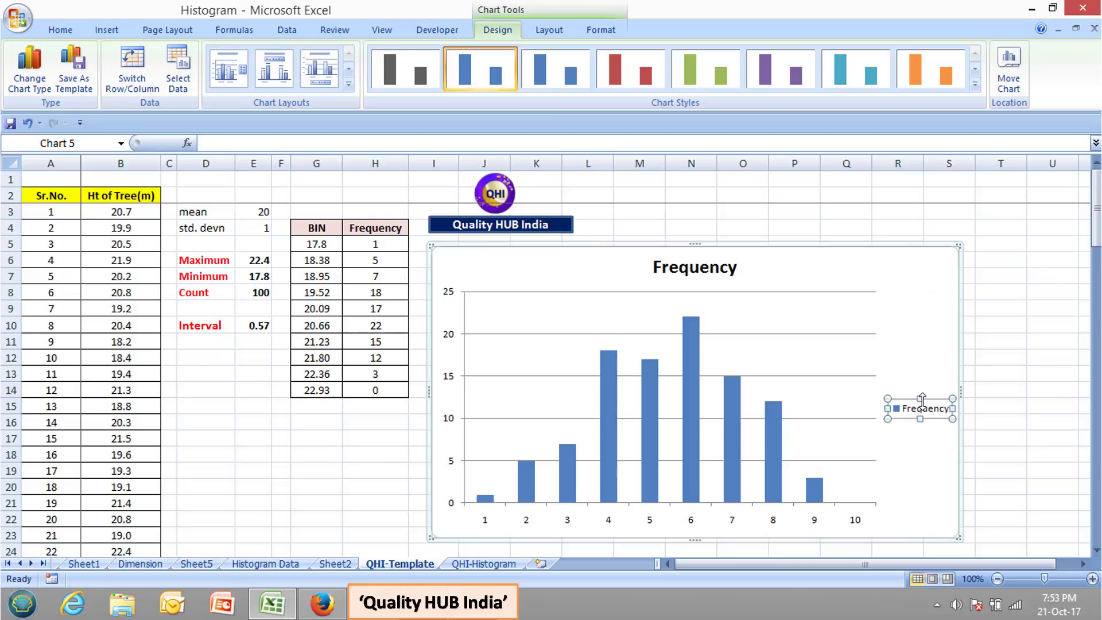
key(Delete)
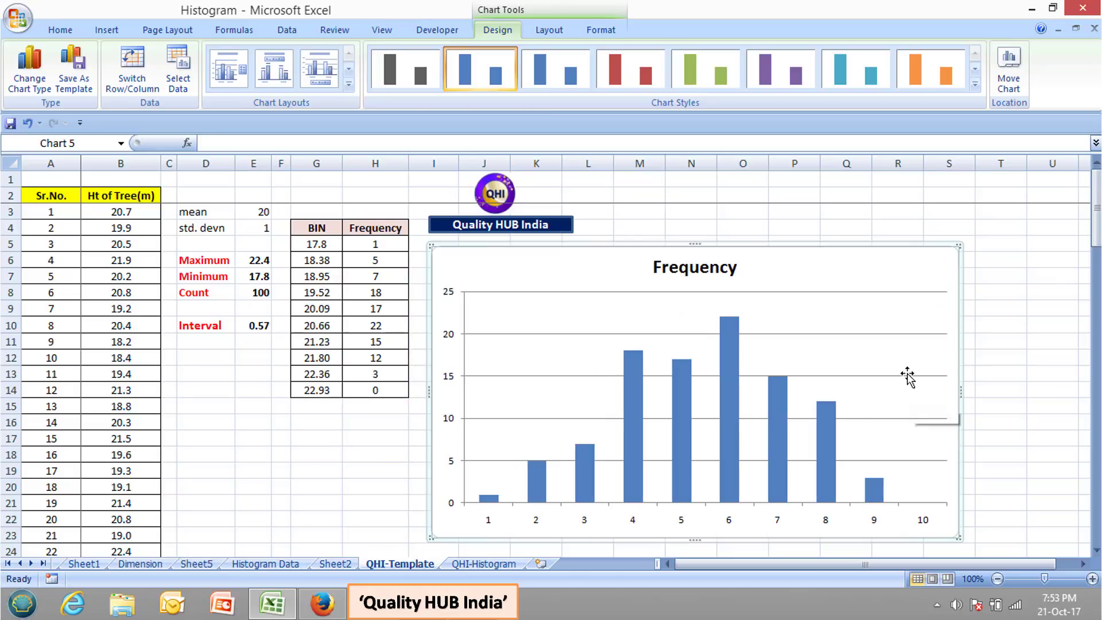
click(913, 379)
click(926, 376)
key(Delete)
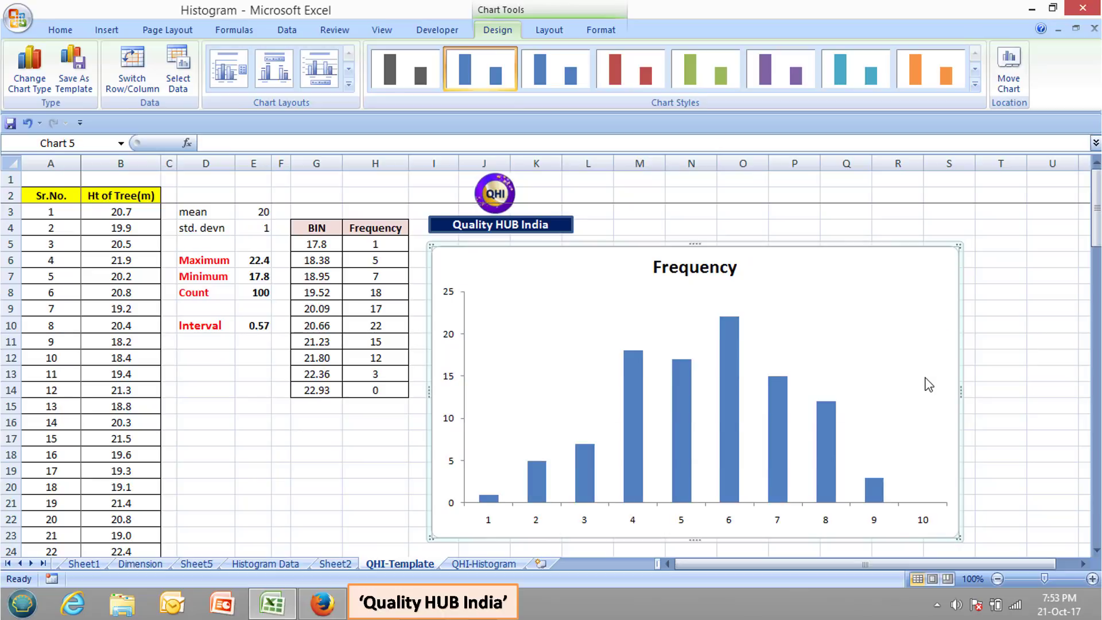
Step: Set the Frequency series' gap width to 0% so that the chart's columns touch each other
click(739, 362)
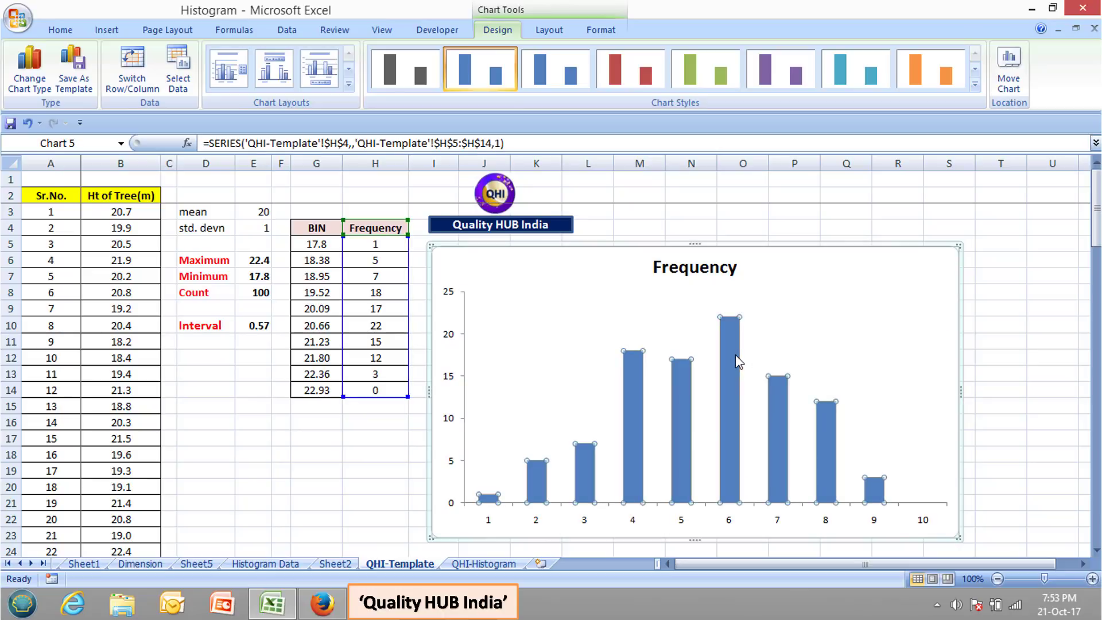
right_click(736, 354)
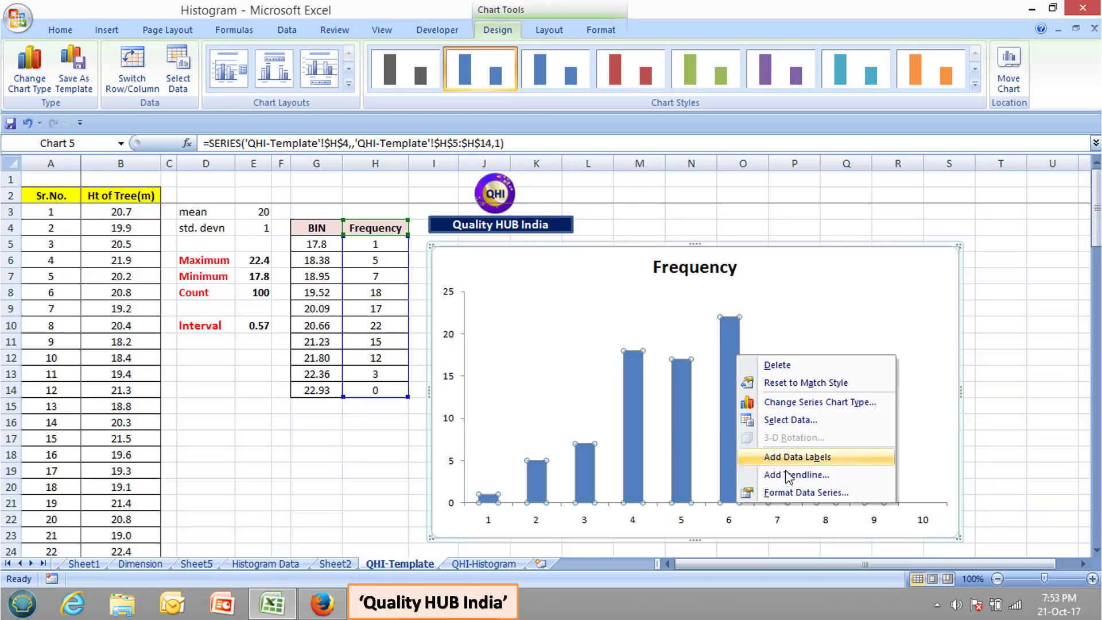
click(789, 493)
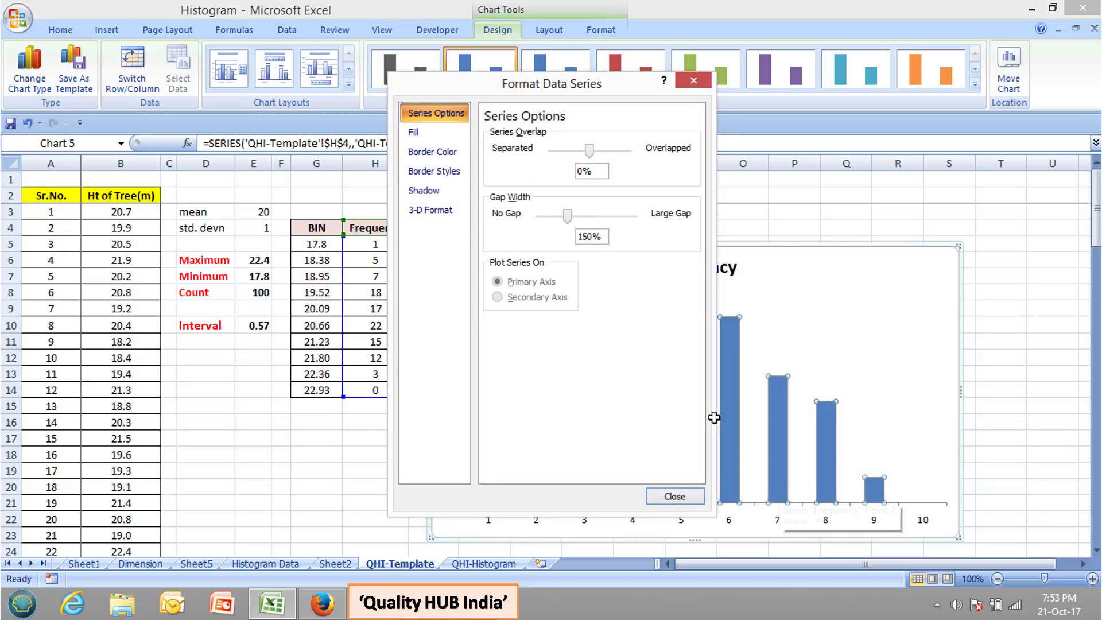
drag(628, 84, 384, 126)
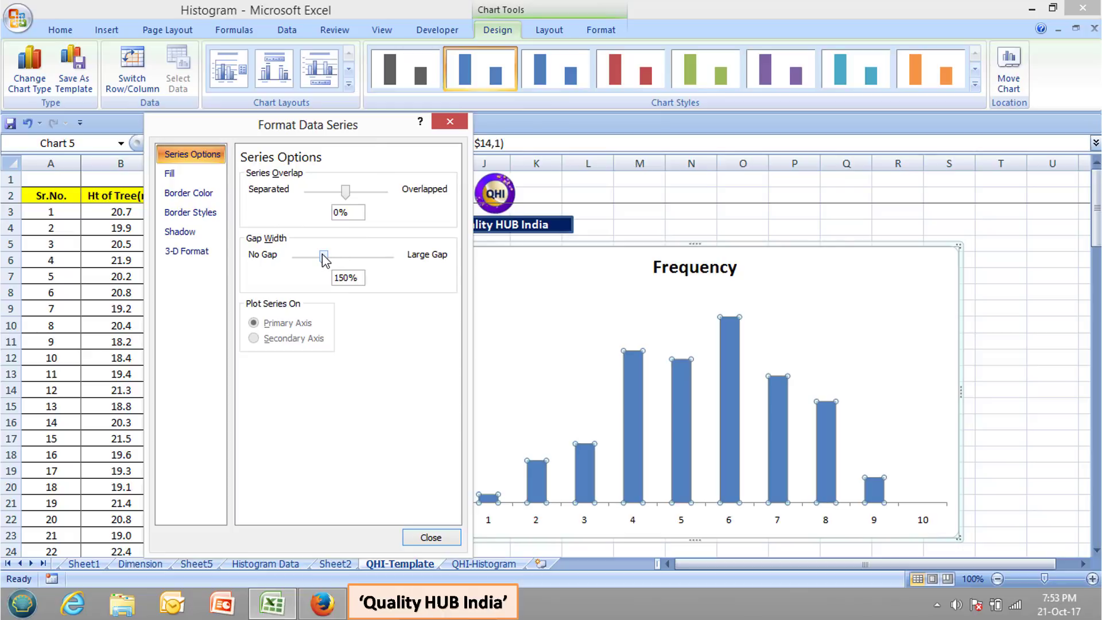
drag(323, 254, 293, 261)
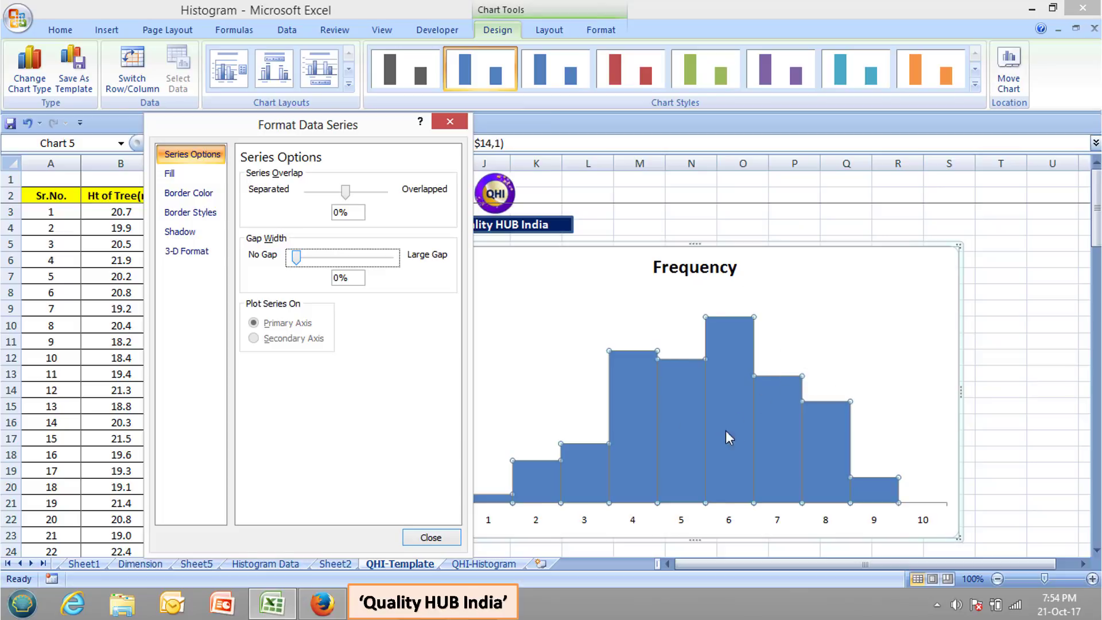
mouse_move(700, 411)
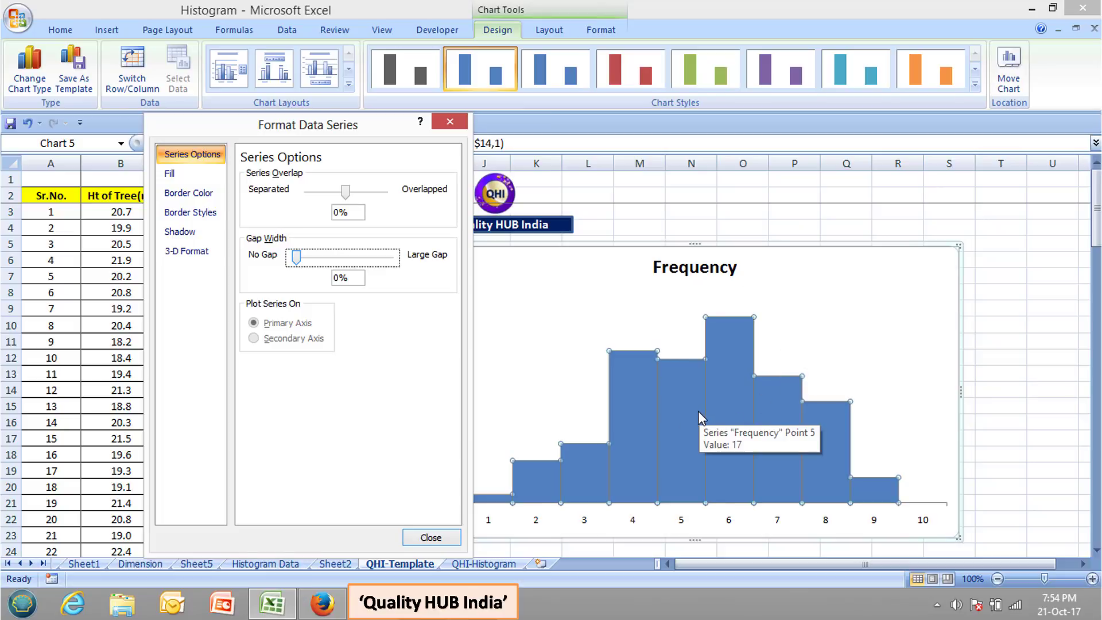
Step: Give the Frequency columns a solid black border line and finish formatting the series
click(210, 201)
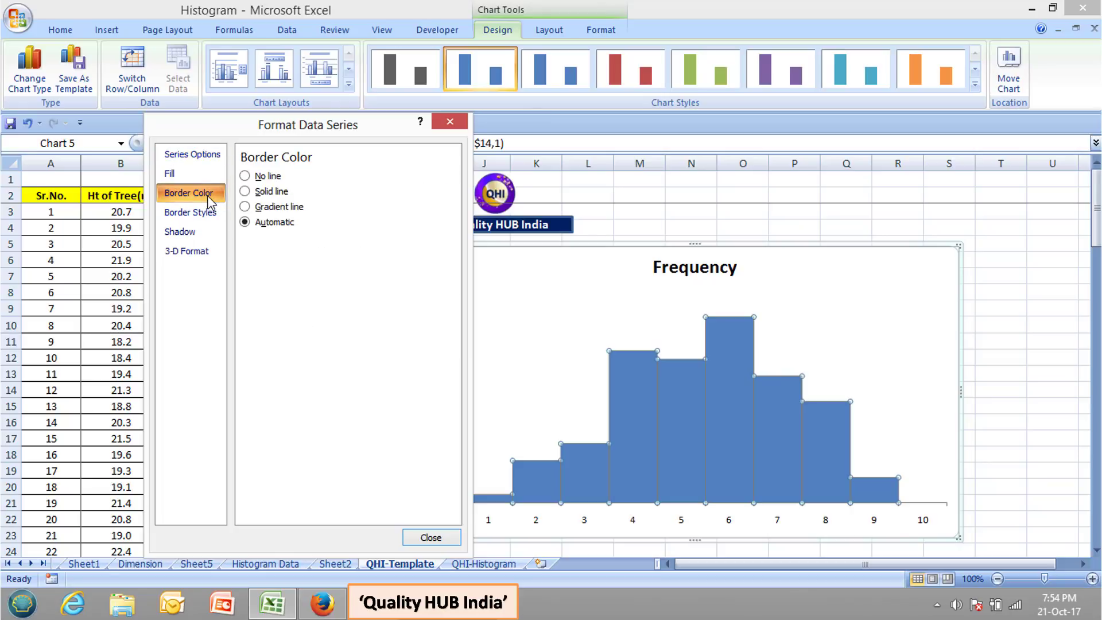
click(265, 192)
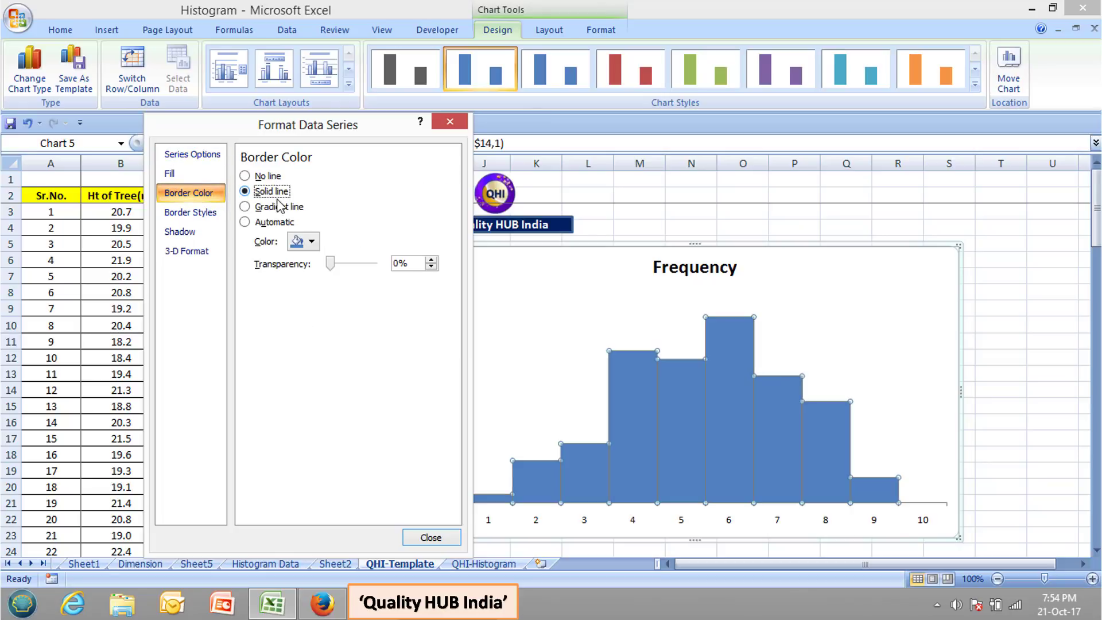
click(313, 244)
click(305, 277)
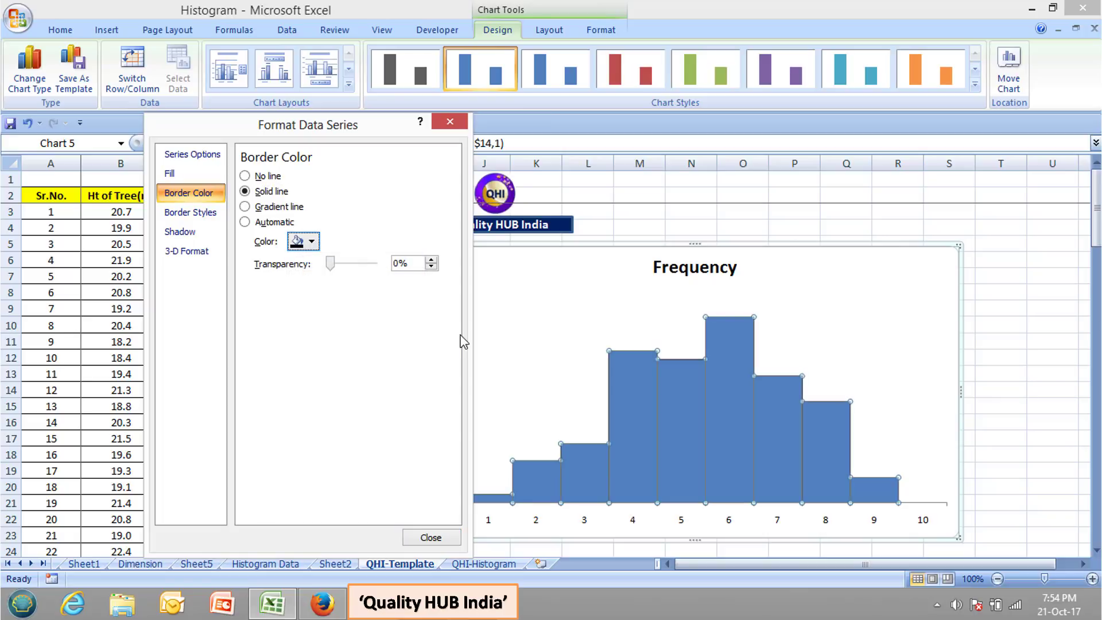
mouse_move(741, 325)
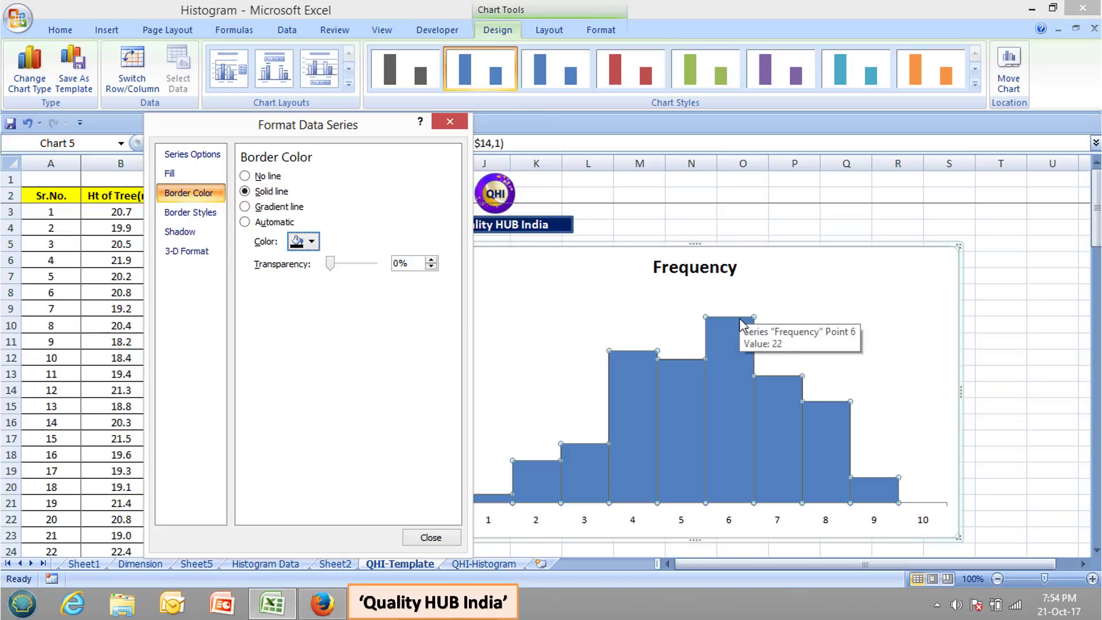
click(425, 536)
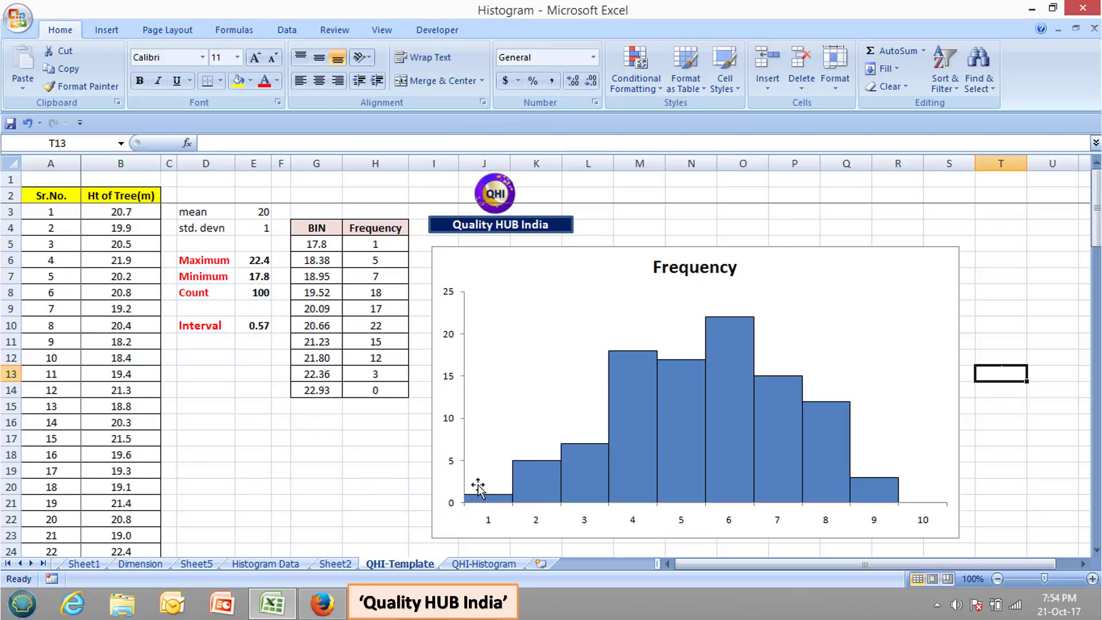
Step: Set the chart's horizontal axis labels to the BIN values in G5:G14
click(575, 525)
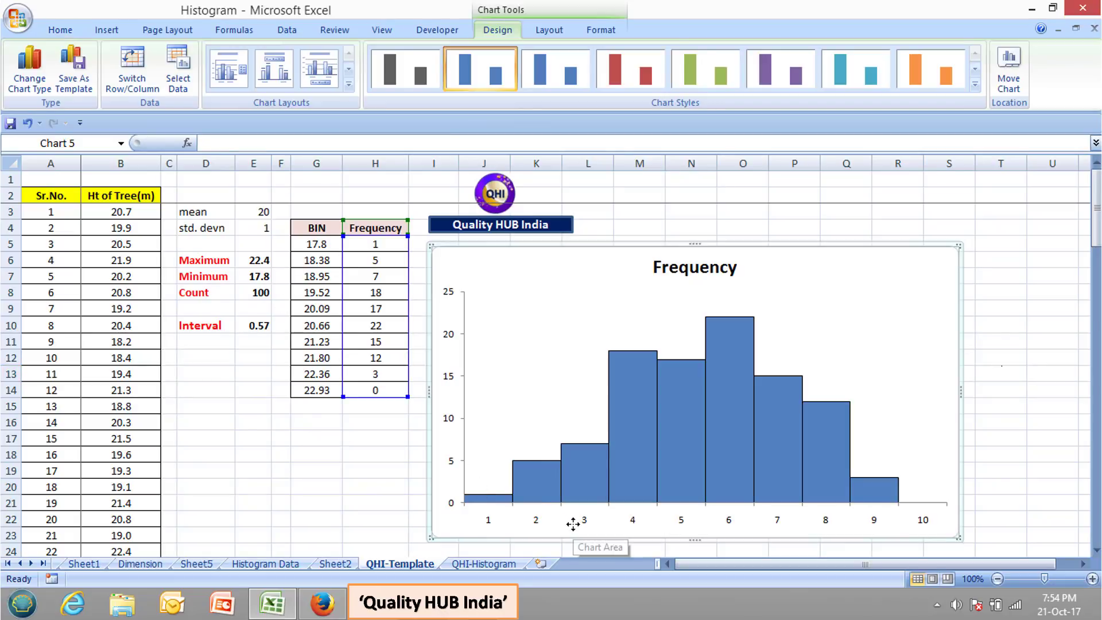
right_click(573, 523)
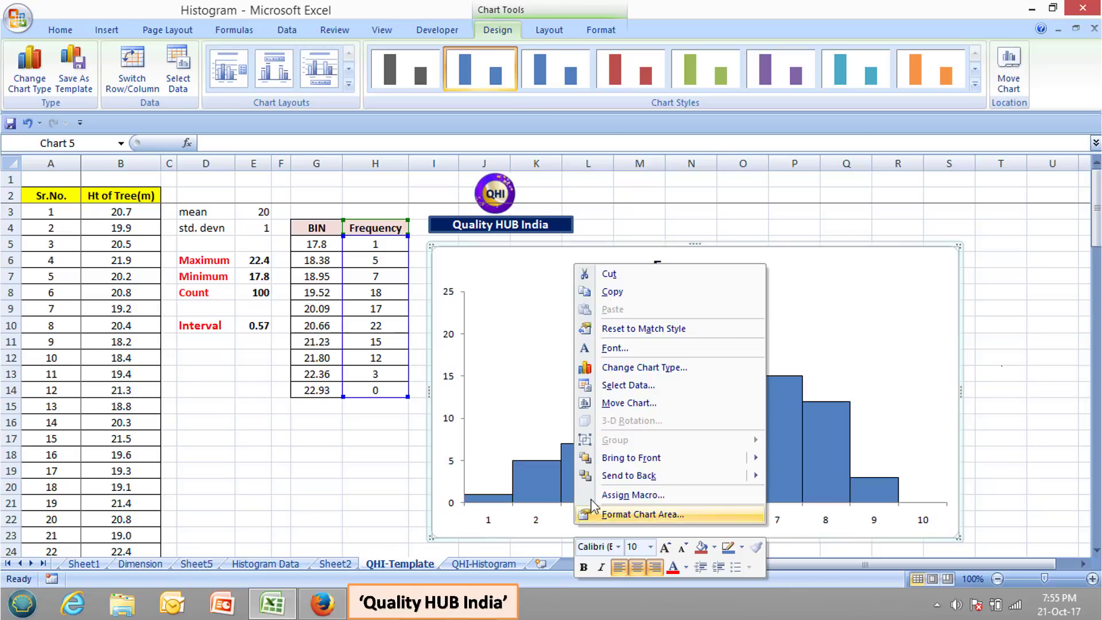
click(665, 389)
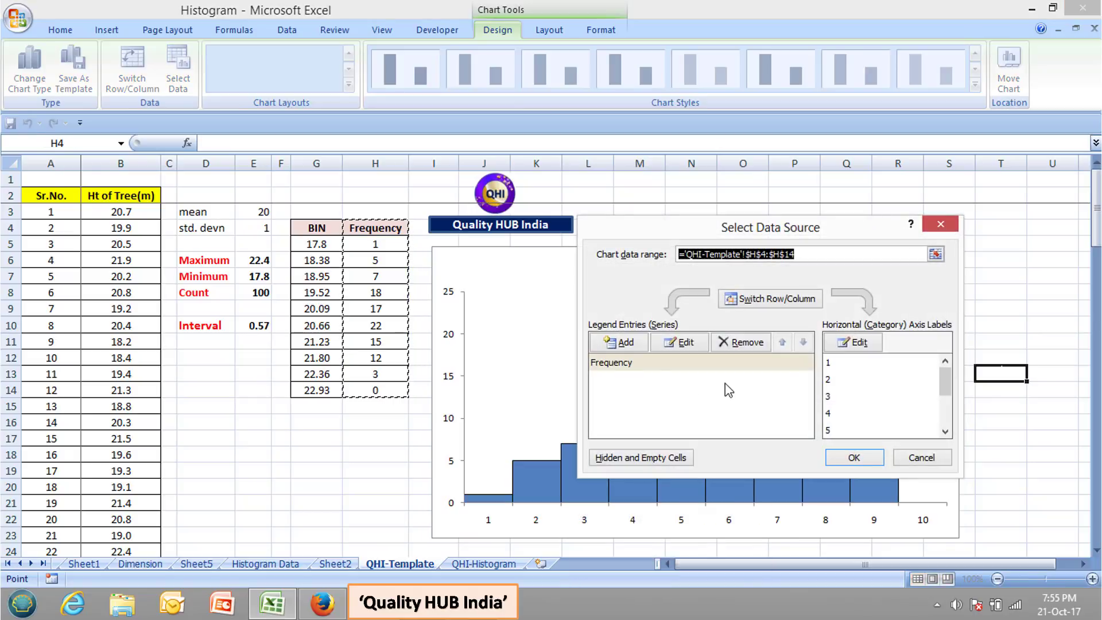
click(863, 343)
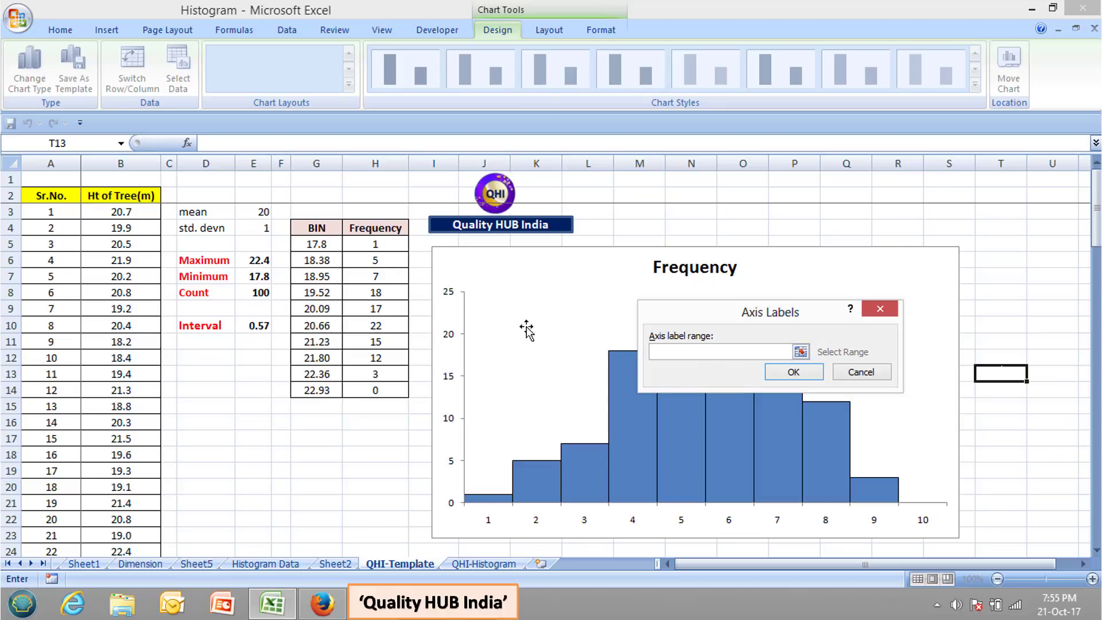
drag(330, 244, 327, 389)
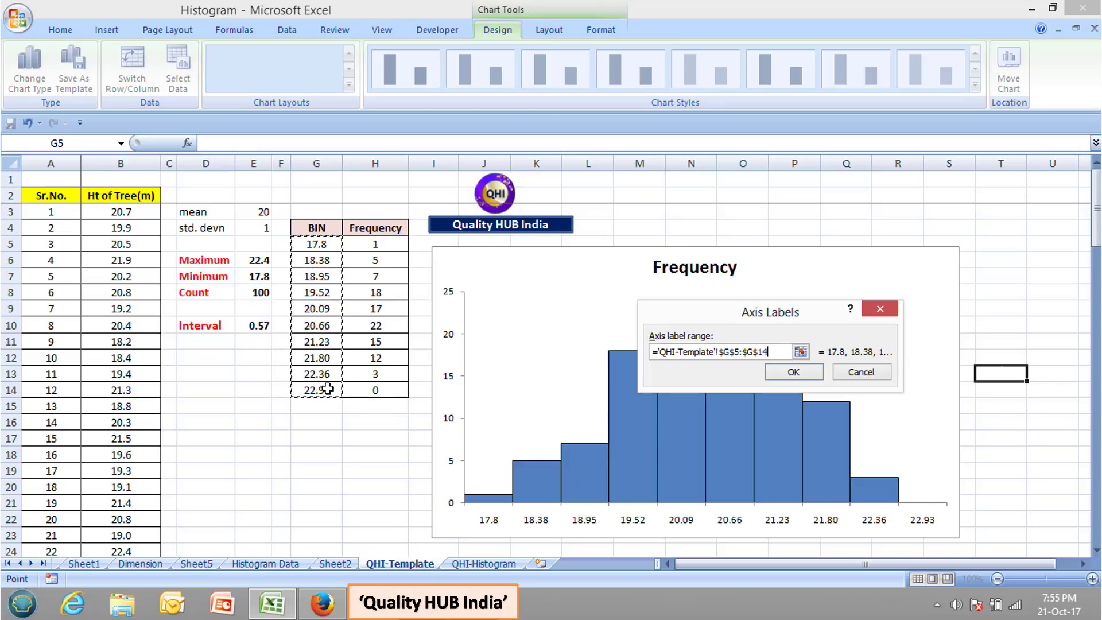
click(779, 375)
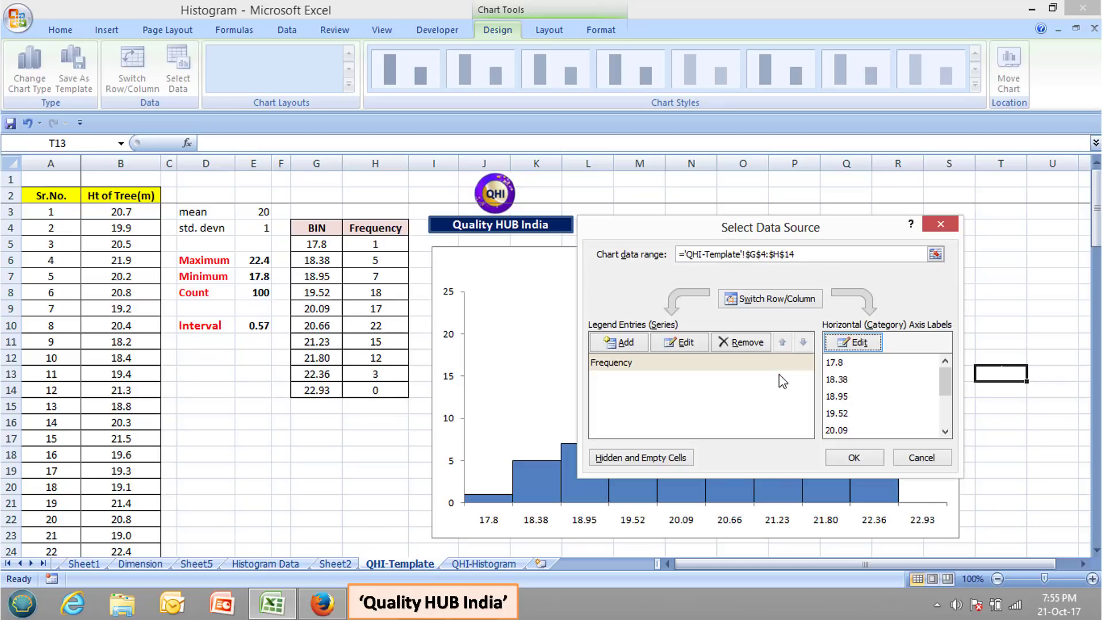
click(844, 460)
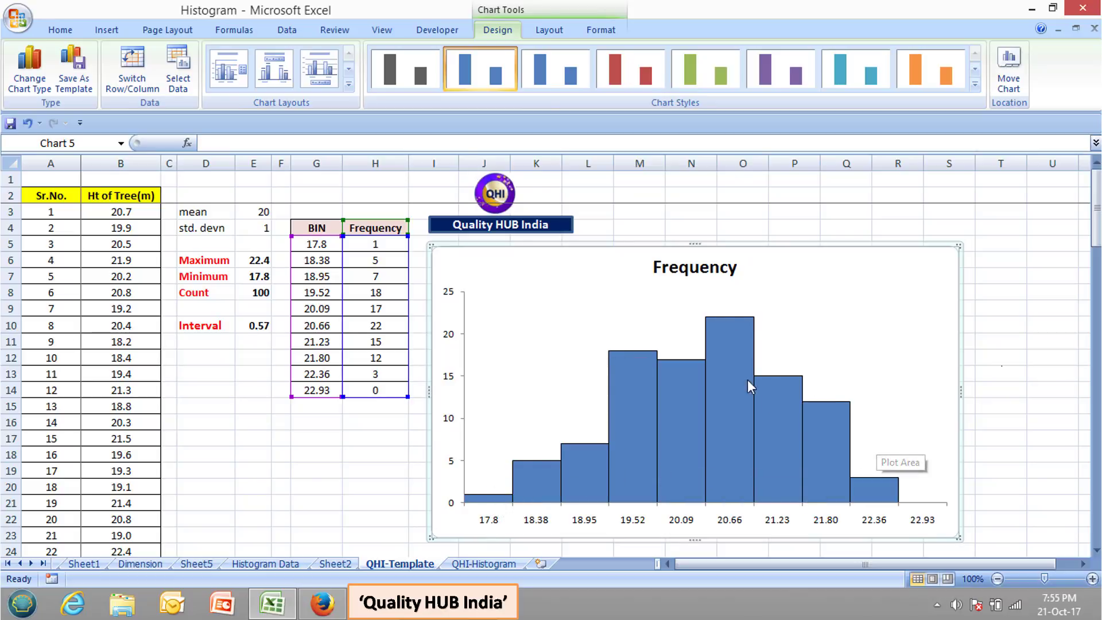
Step: Add data labels to the Frequency columns
click(731, 356)
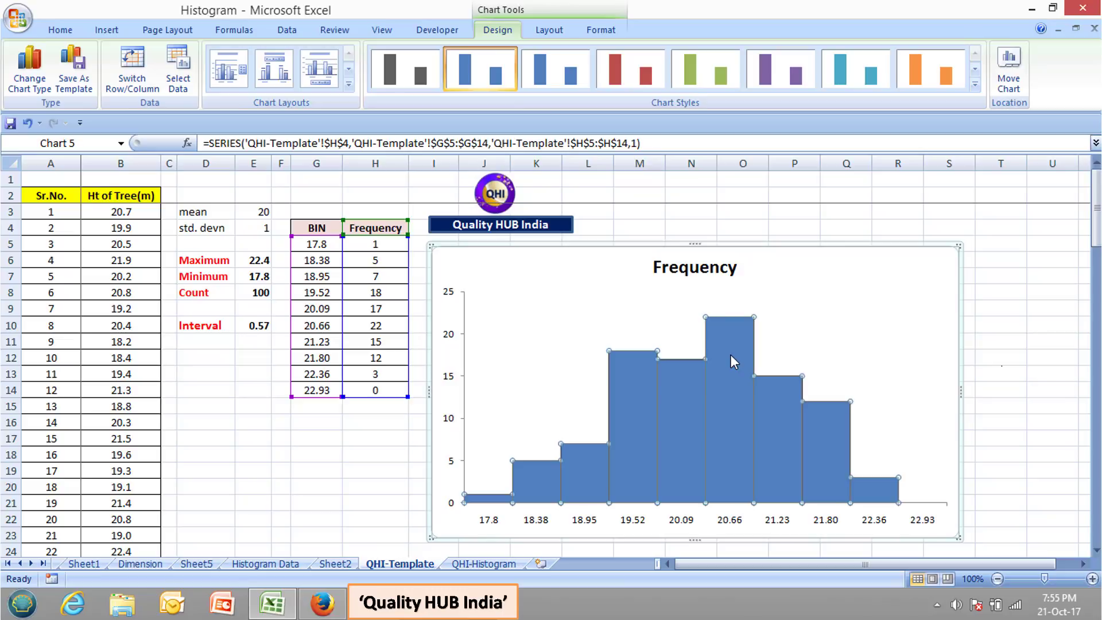
right_click(732, 355)
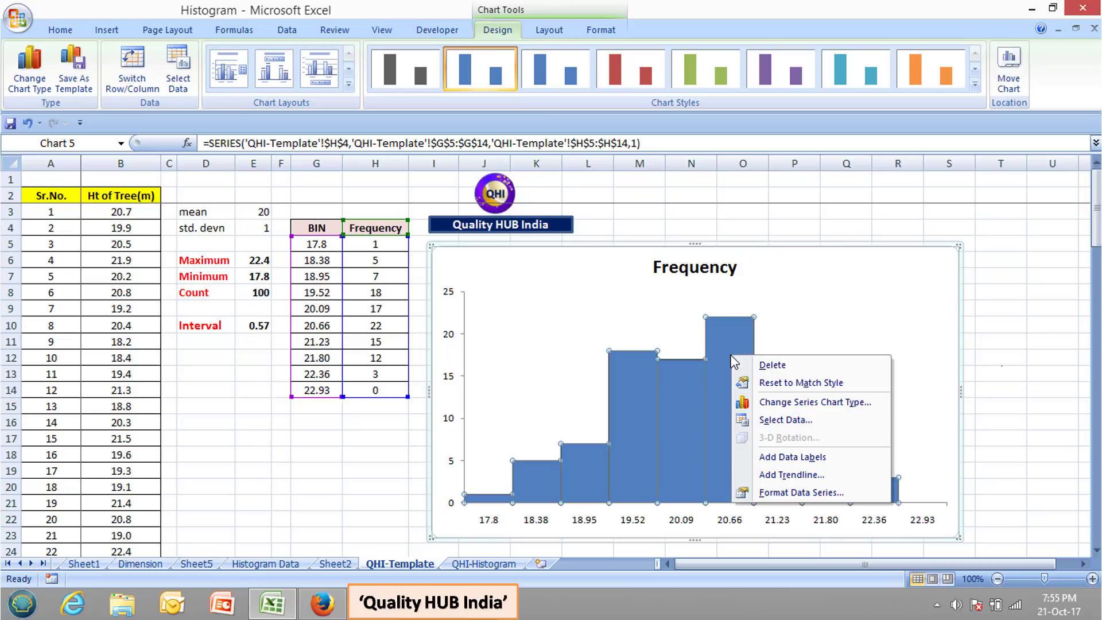
click(783, 459)
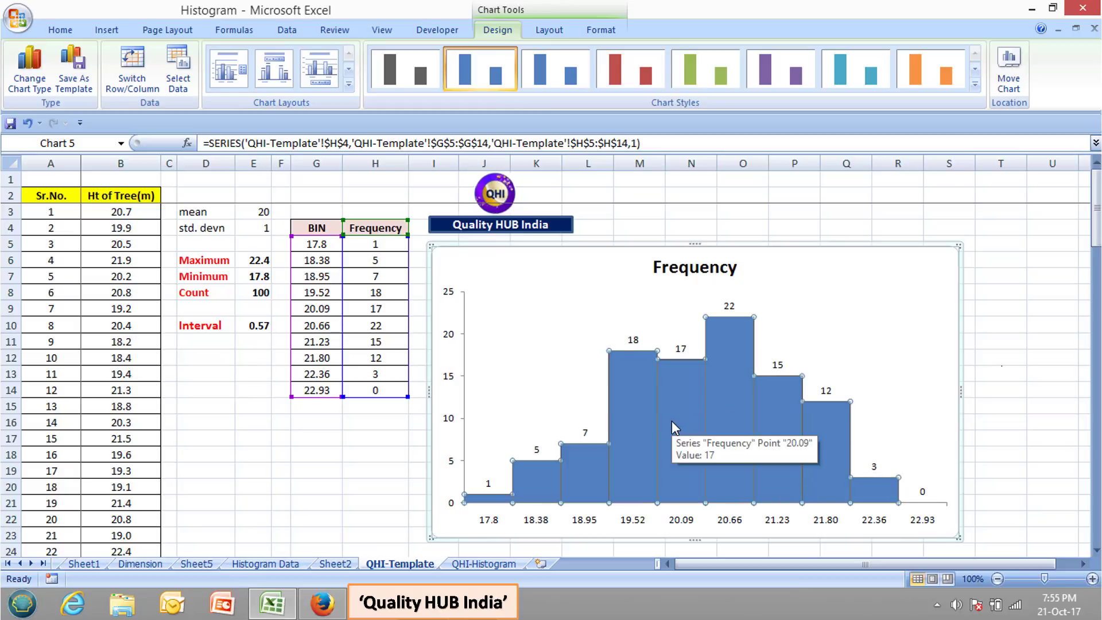
Step: Format the chart's data labels as bold, size 10.5 and red
click(737, 305)
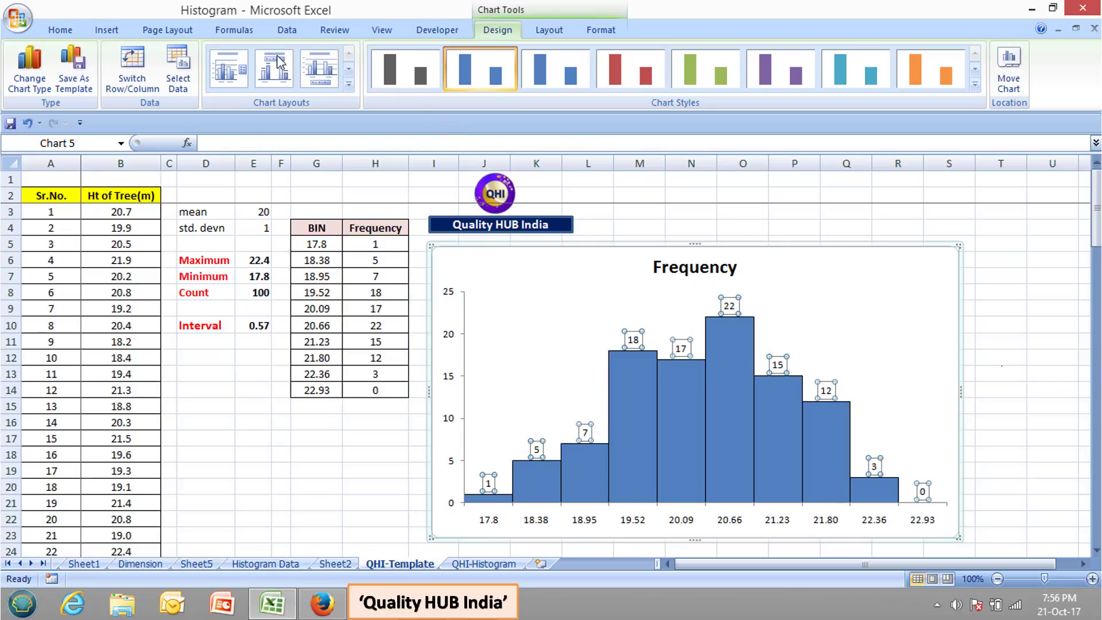
click(59, 30)
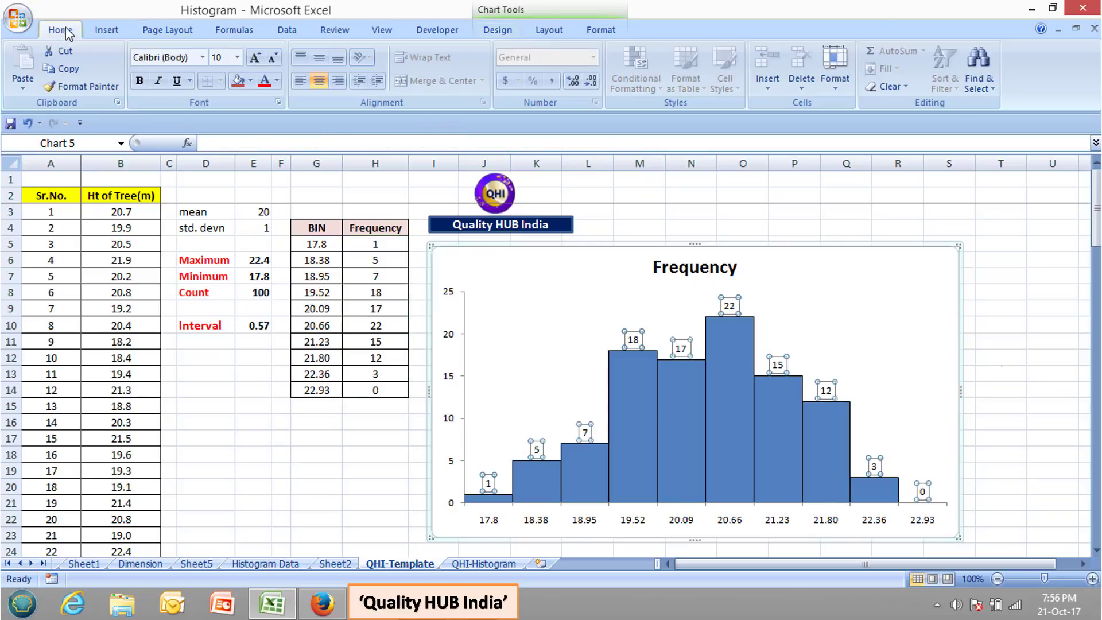
click(139, 80)
click(254, 59)
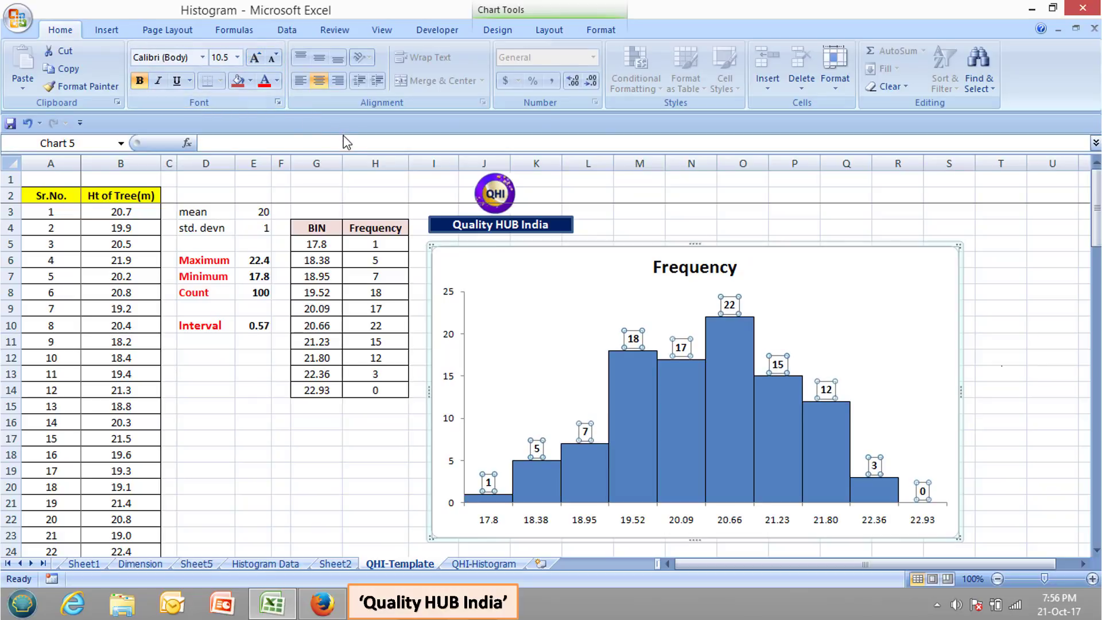
click(263, 82)
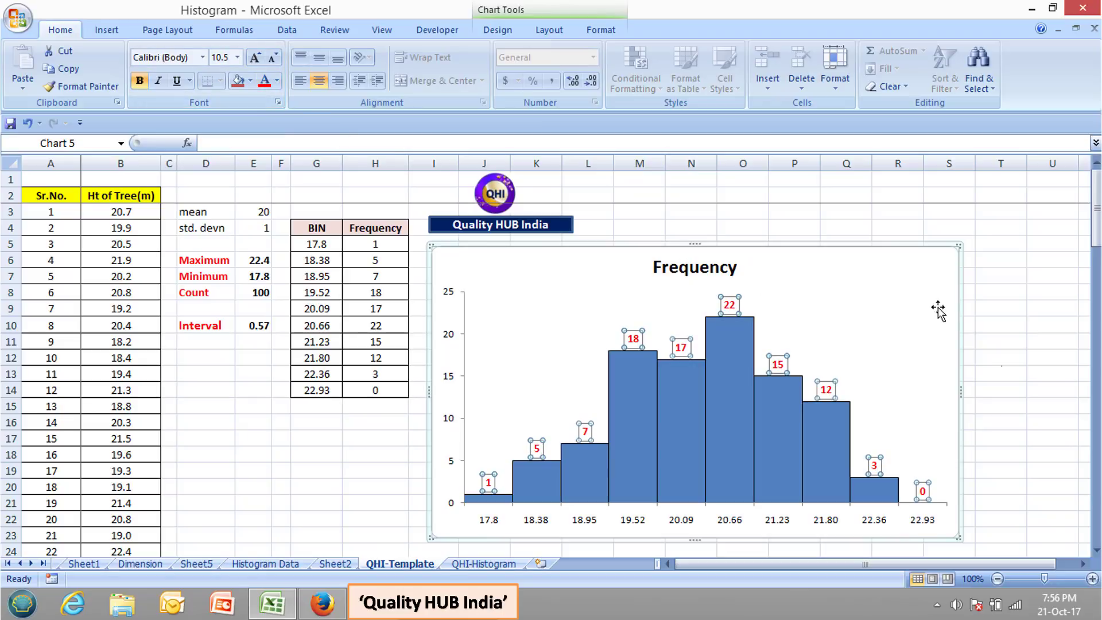
click(996, 308)
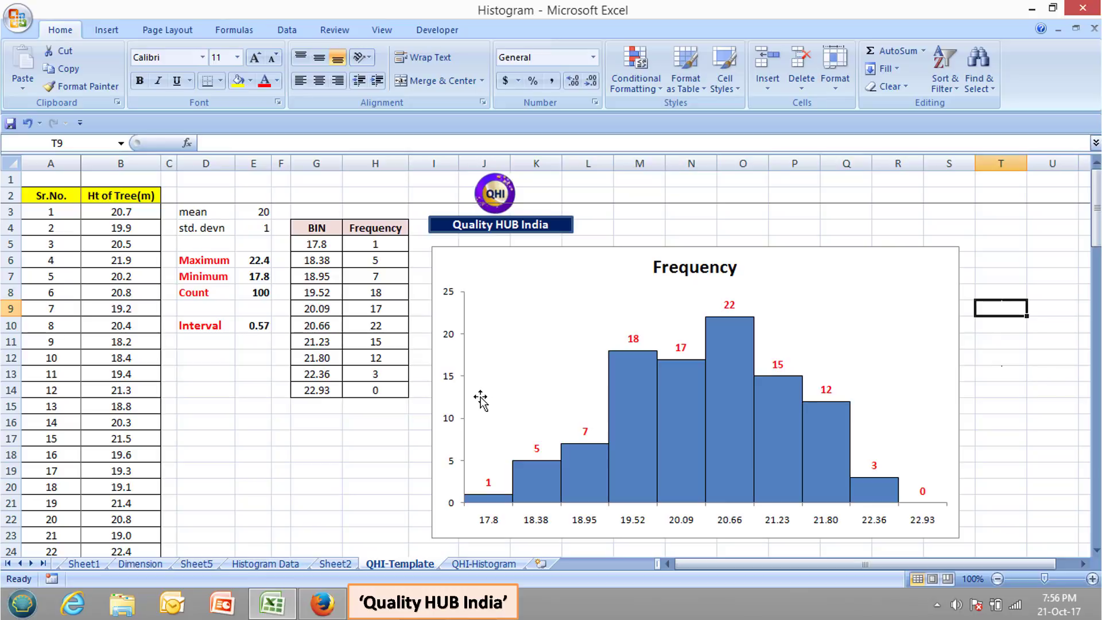
Step: Add a title below the chart's horizontal axis with the text BIN
click(558, 276)
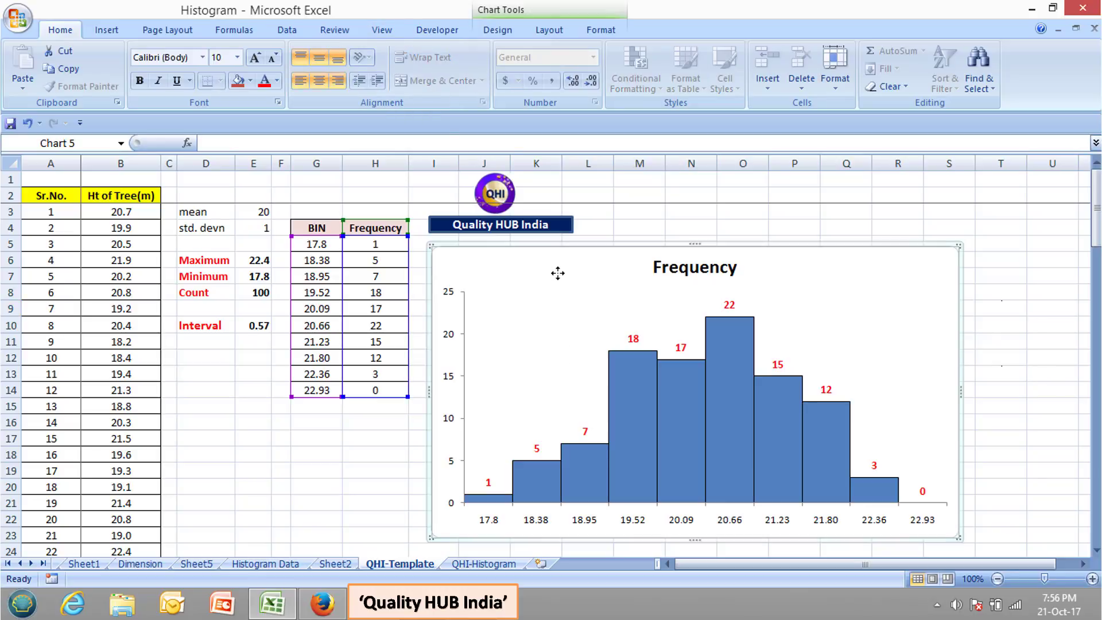
click(561, 30)
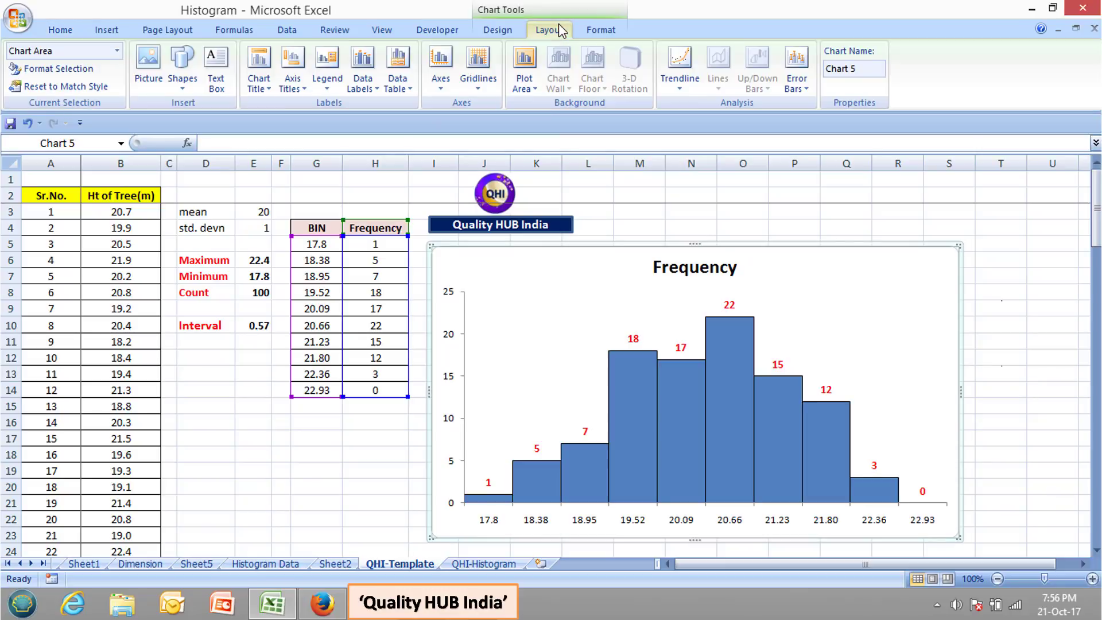
click(298, 84)
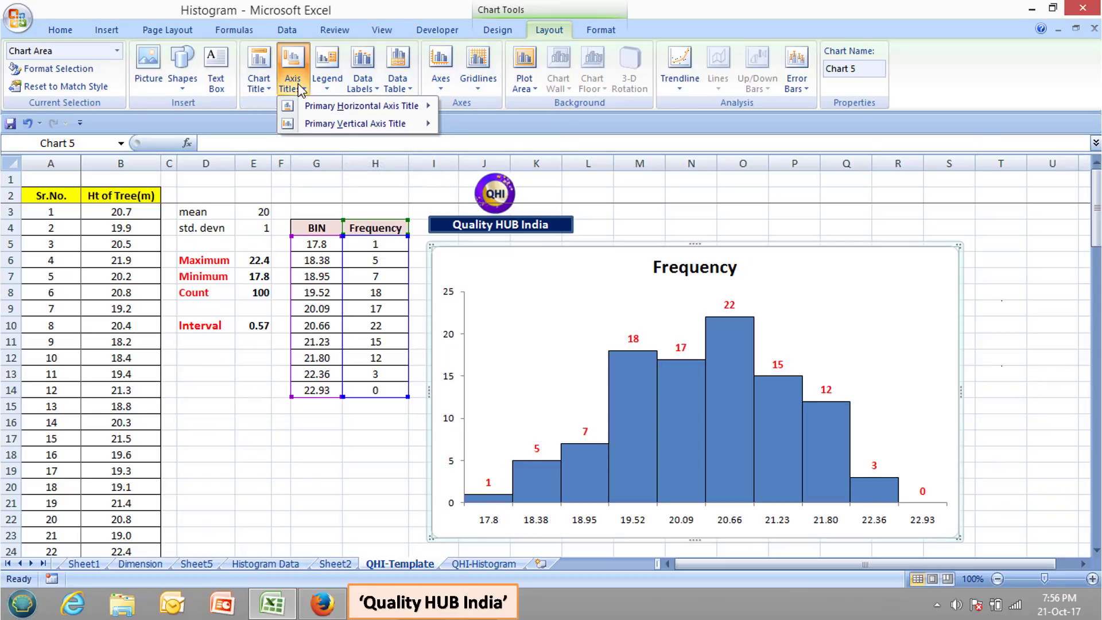
mouse_move(346, 108)
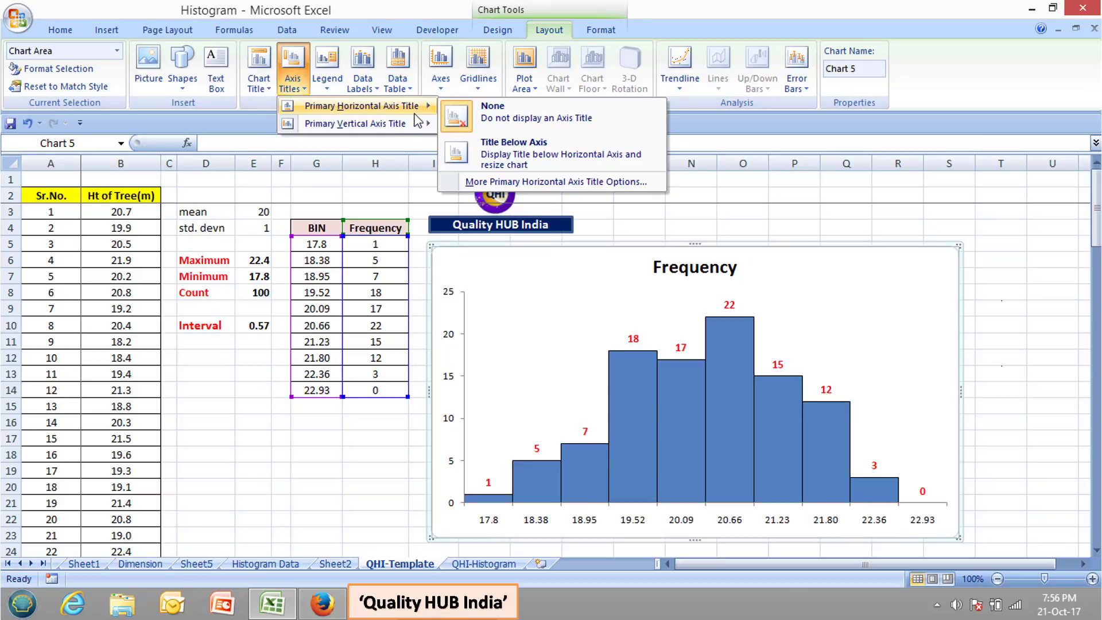
click(540, 155)
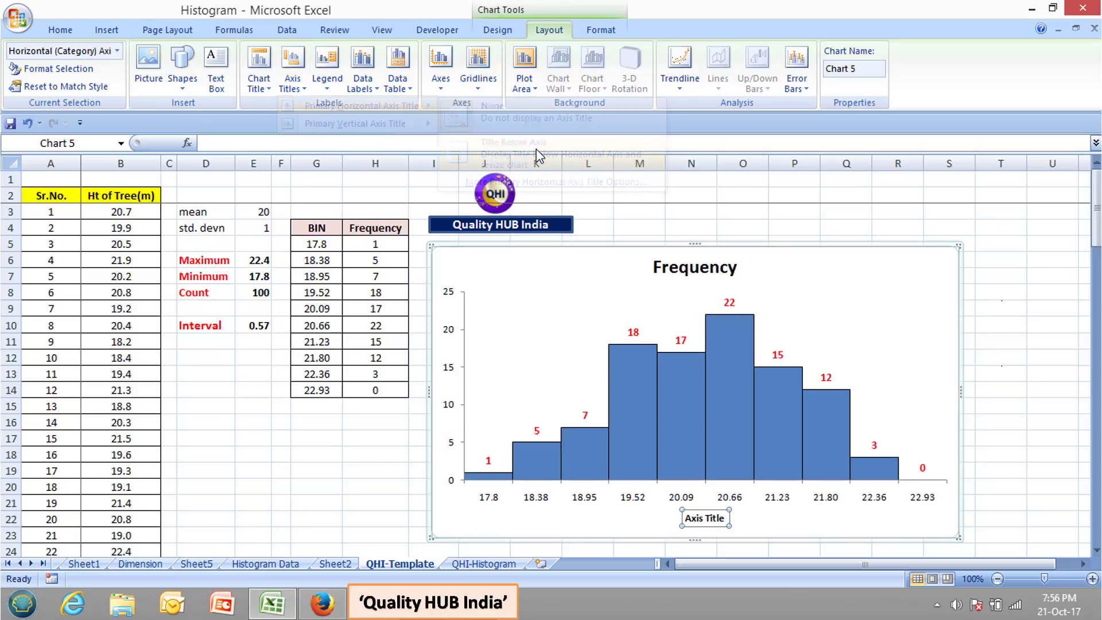
click(691, 515)
drag(693, 514, 722, 515)
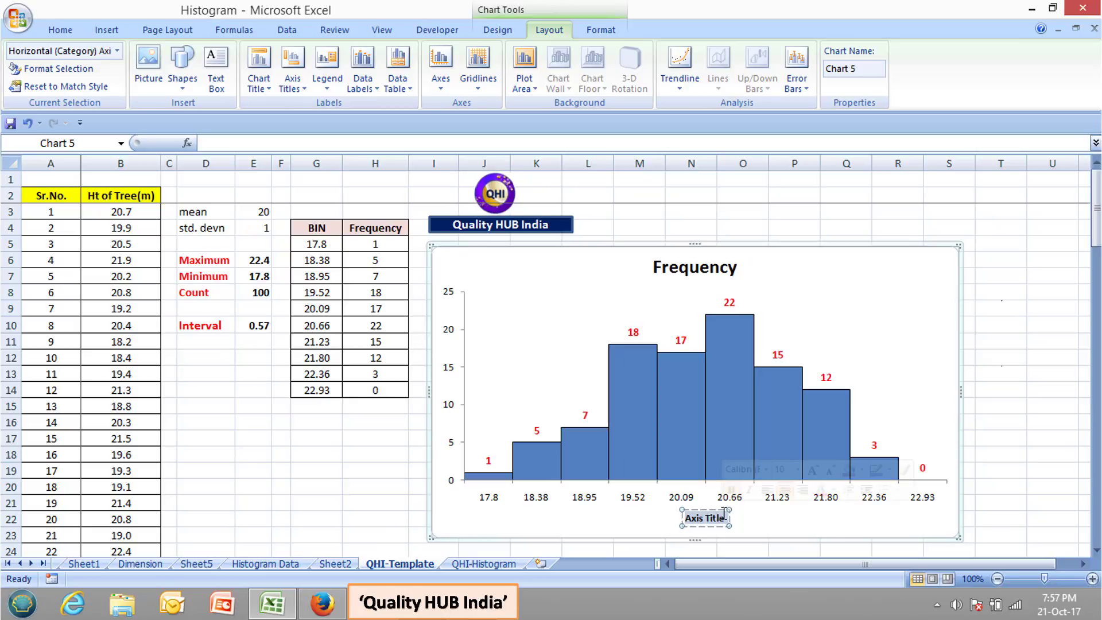
text(BIN)
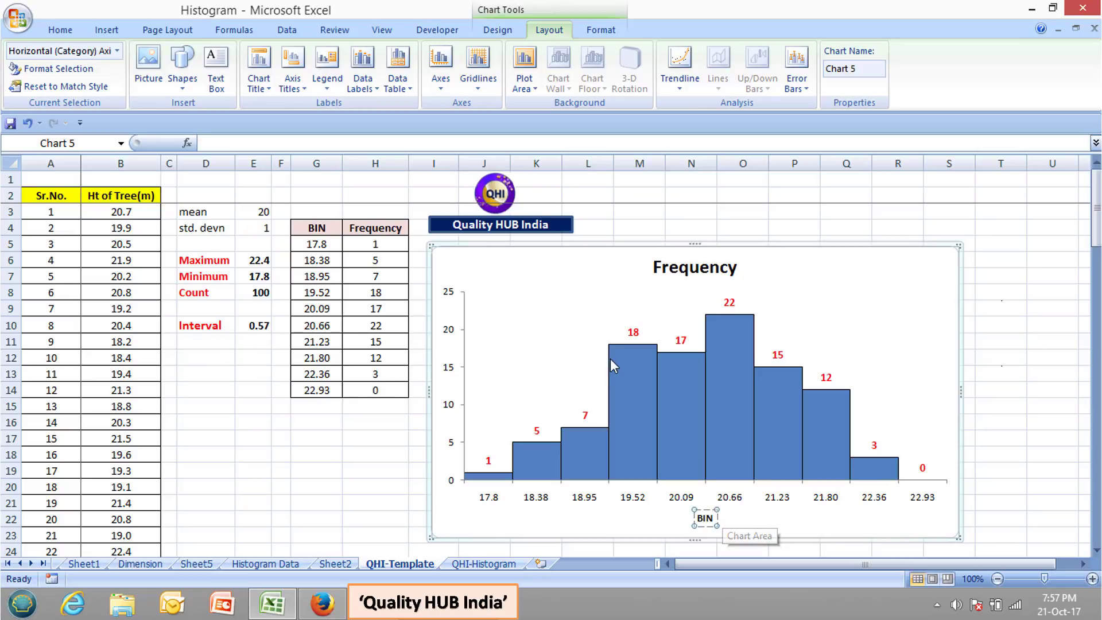
Step: Add a horizontally oriented title to the chart's vertical axis with the text Frequency
click(296, 77)
mouse_move(327, 127)
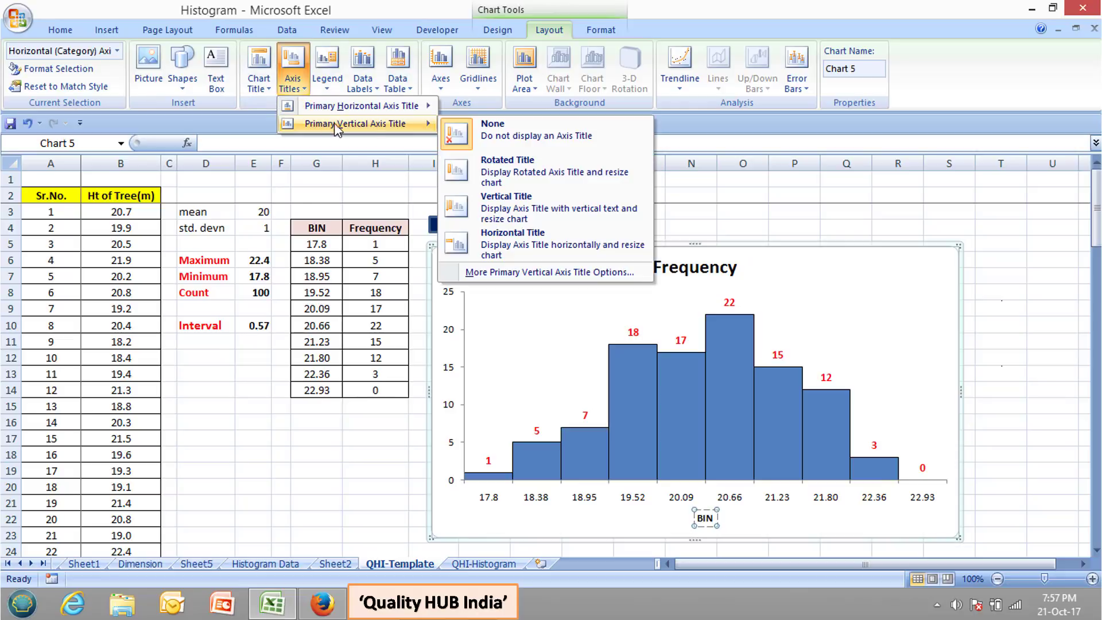
click(505, 238)
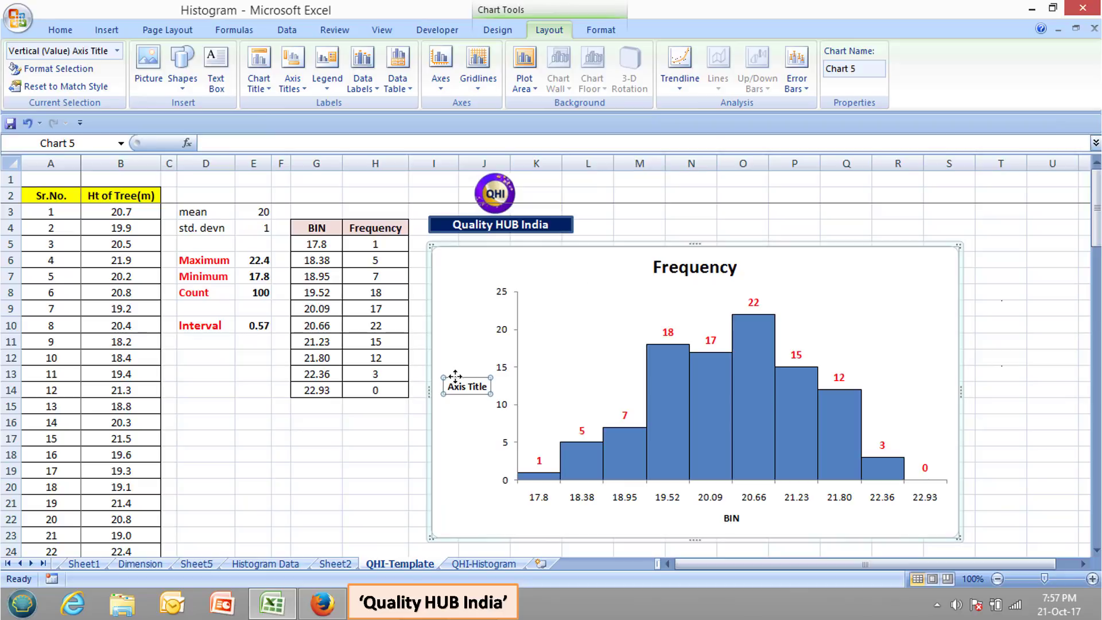
drag(449, 386, 488, 387)
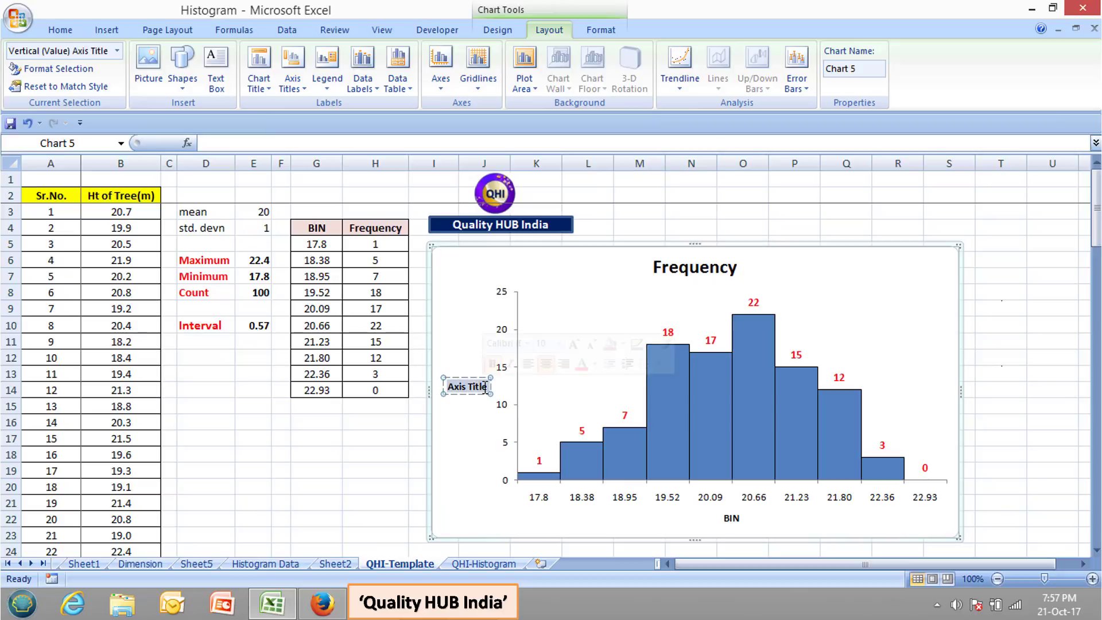
text(Frequency)
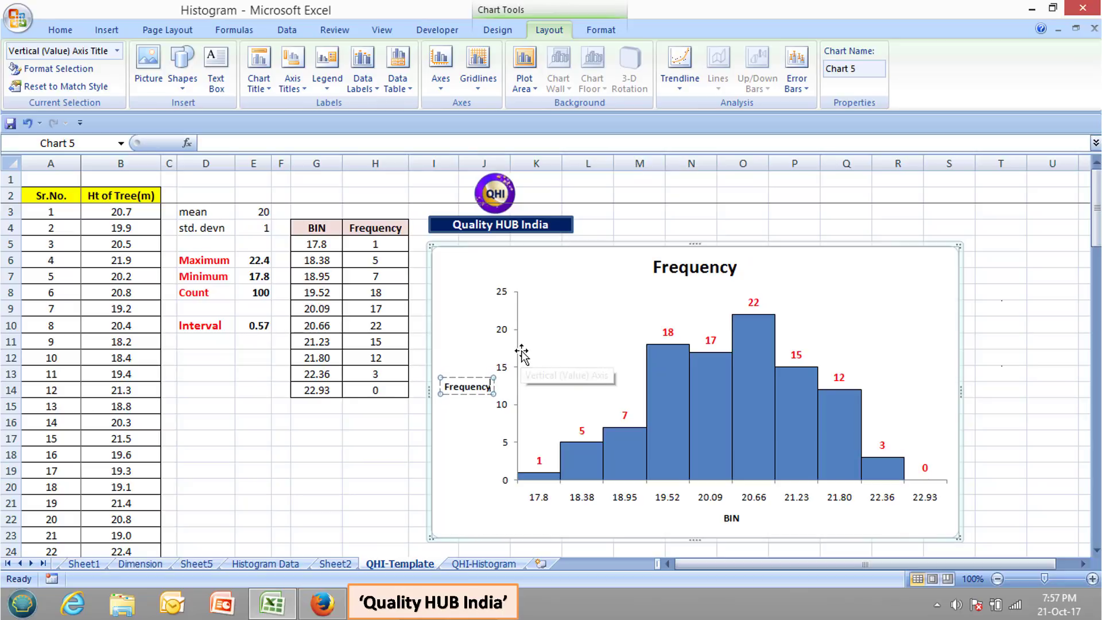
click(500, 347)
click(482, 381)
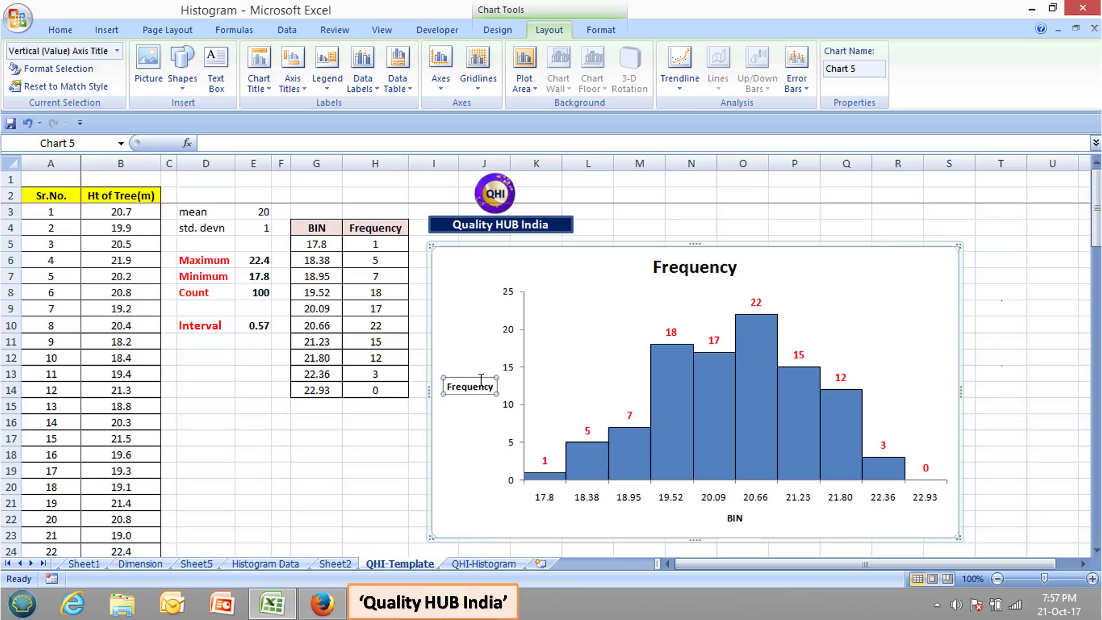
Step: Change the chart's Frequency axis title to the Vertical Title layout with stacked letters
click(299, 90)
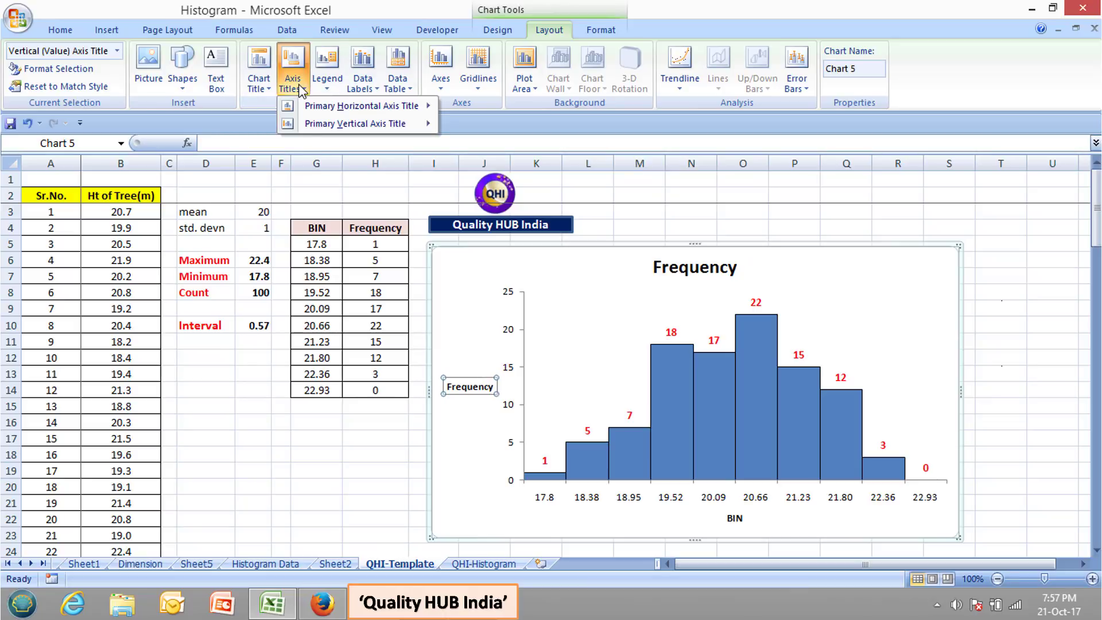
mouse_move(346, 125)
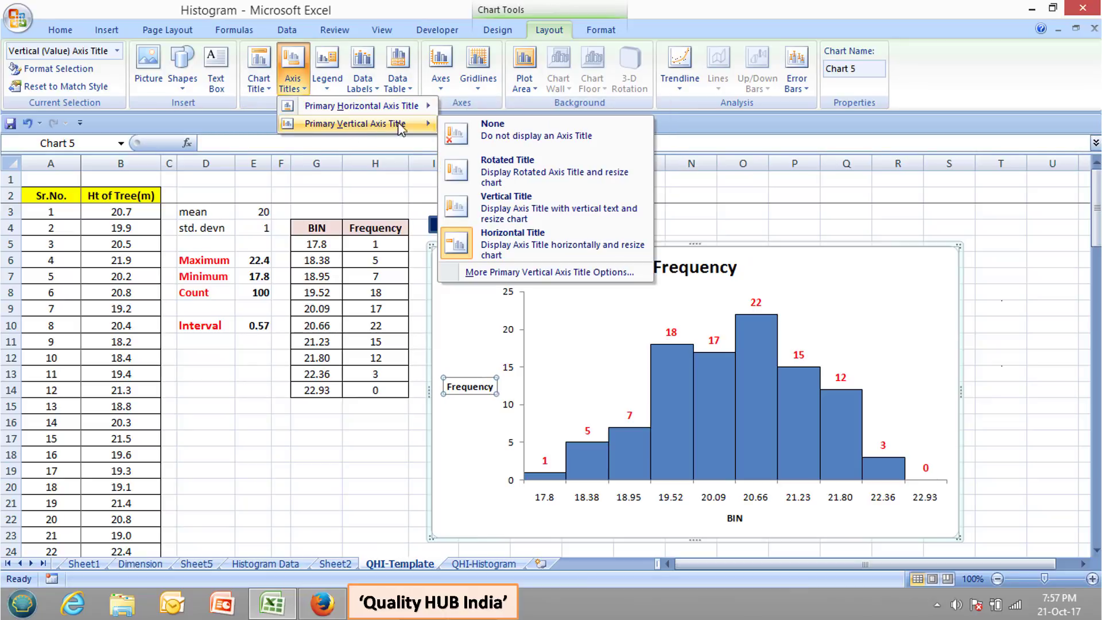
click(544, 204)
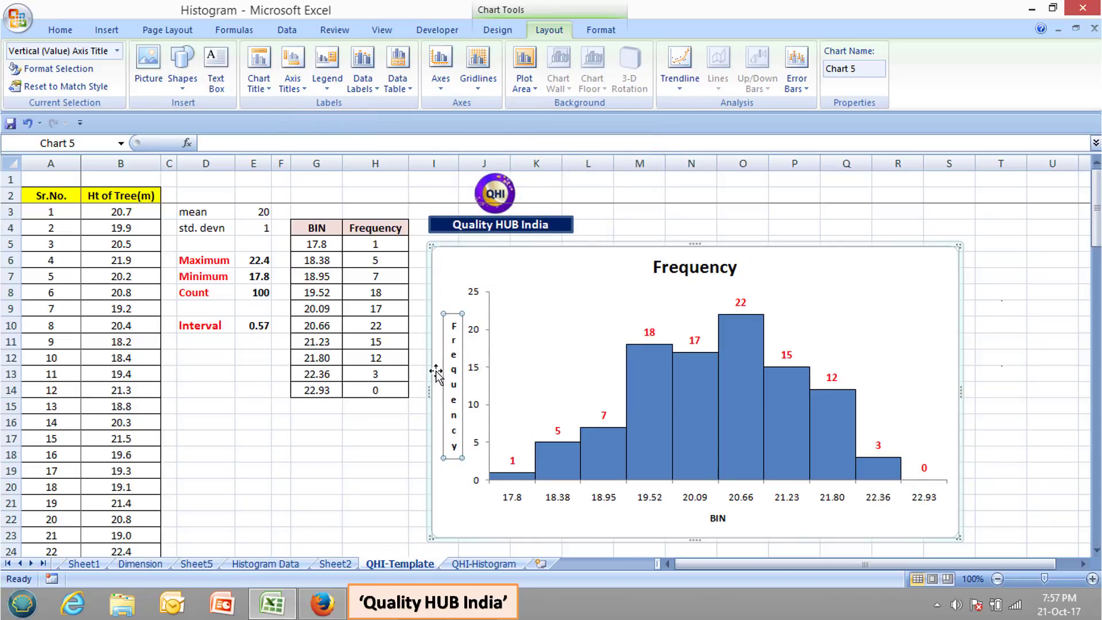
click(1021, 308)
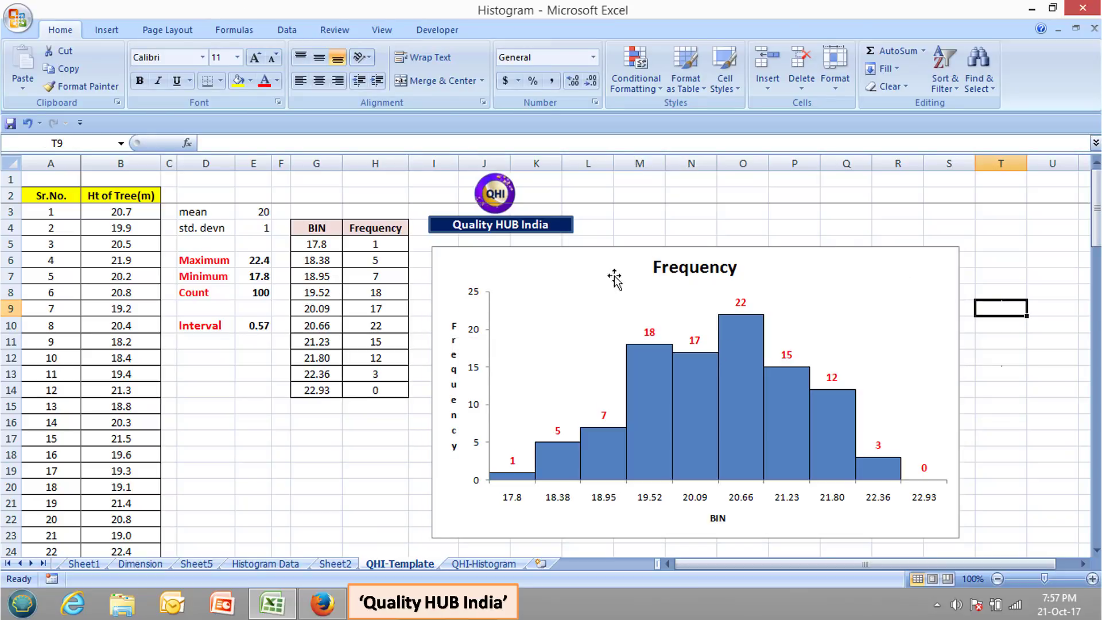
Step: Give the chart area a solid border line in standard orange
click(956, 300)
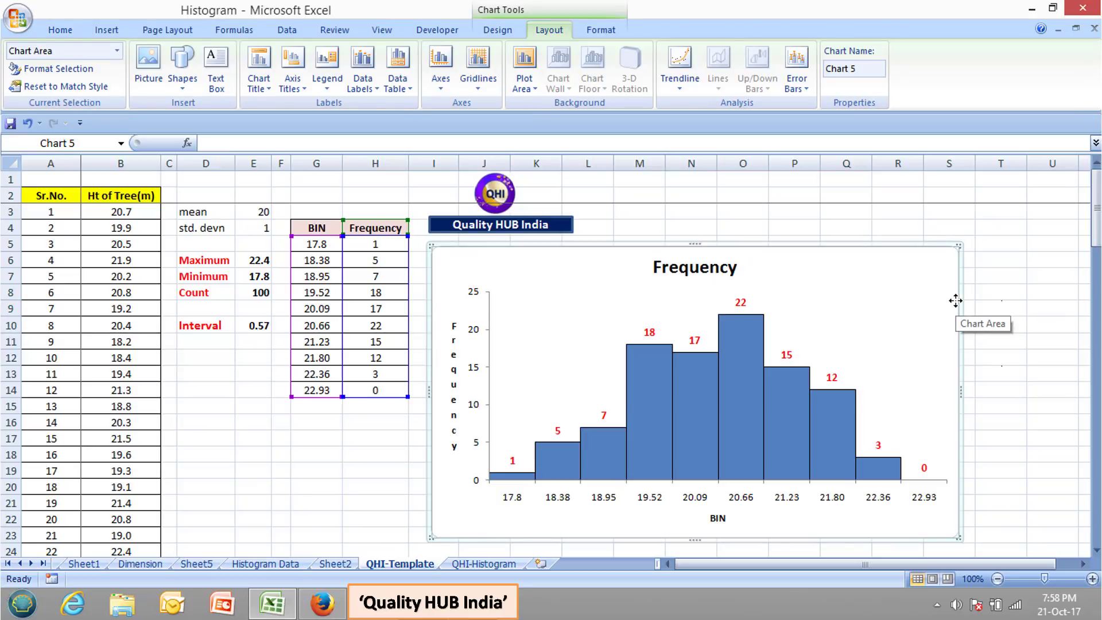
right_click(955, 300)
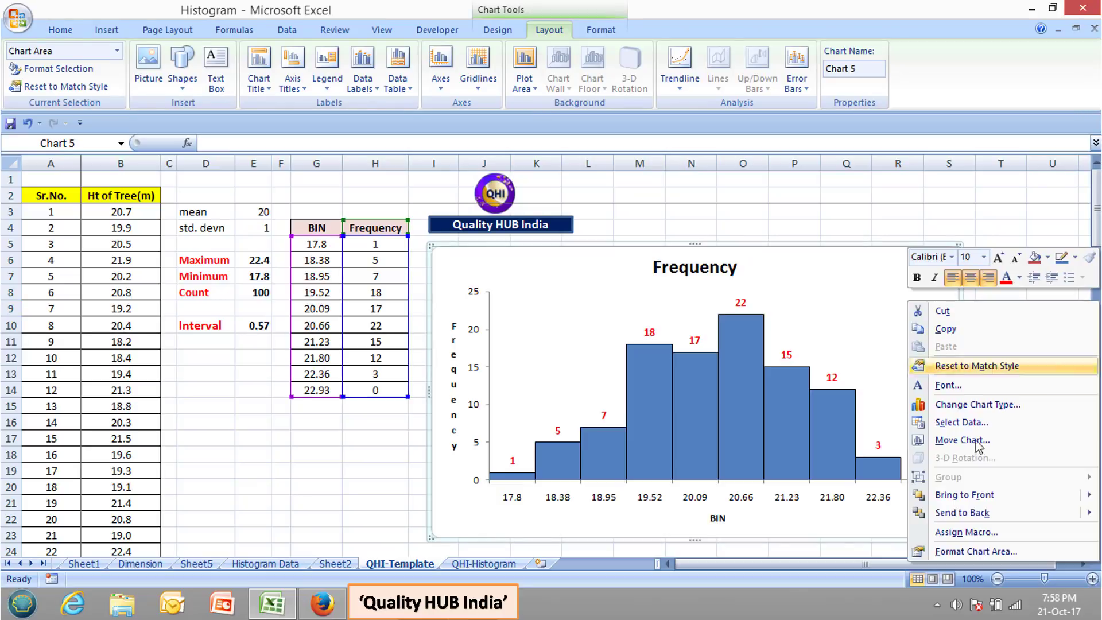
click(966, 551)
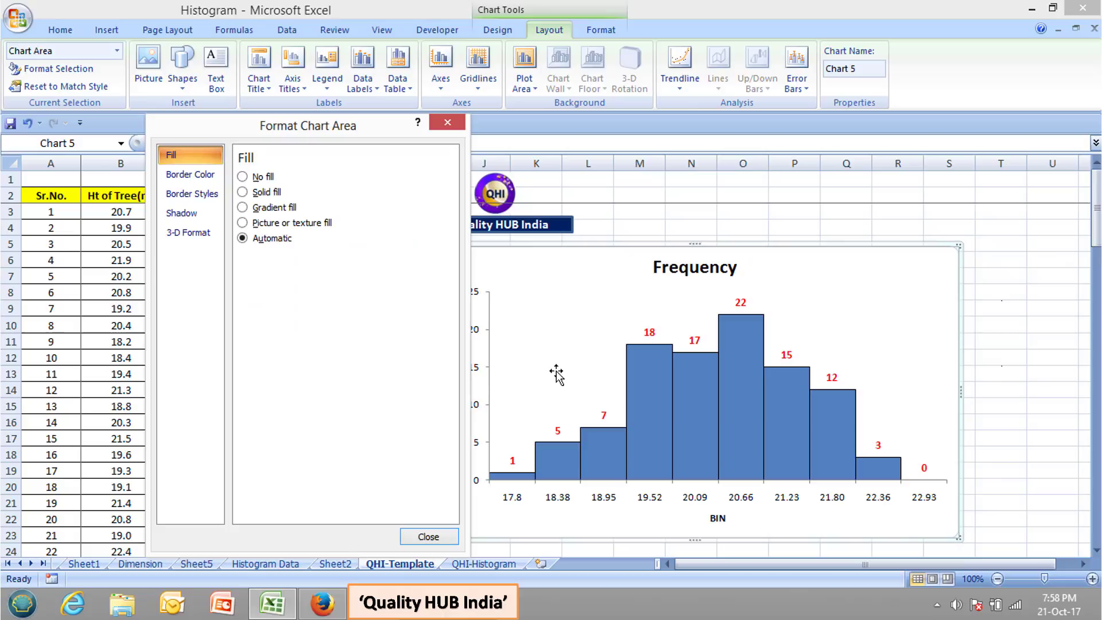
click(198, 183)
click(268, 194)
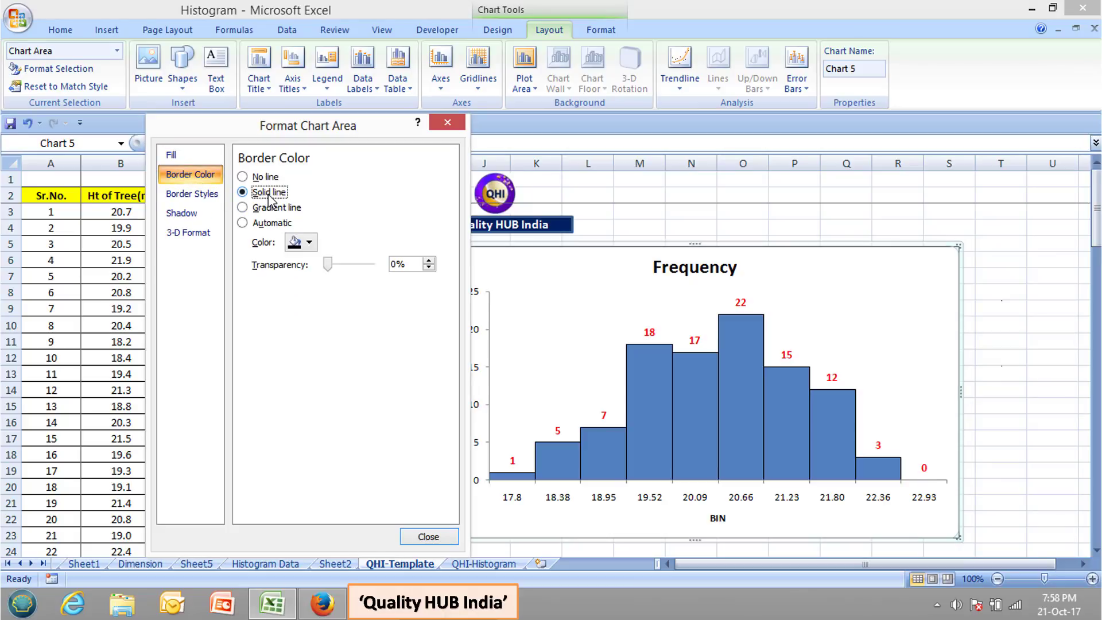
click(308, 244)
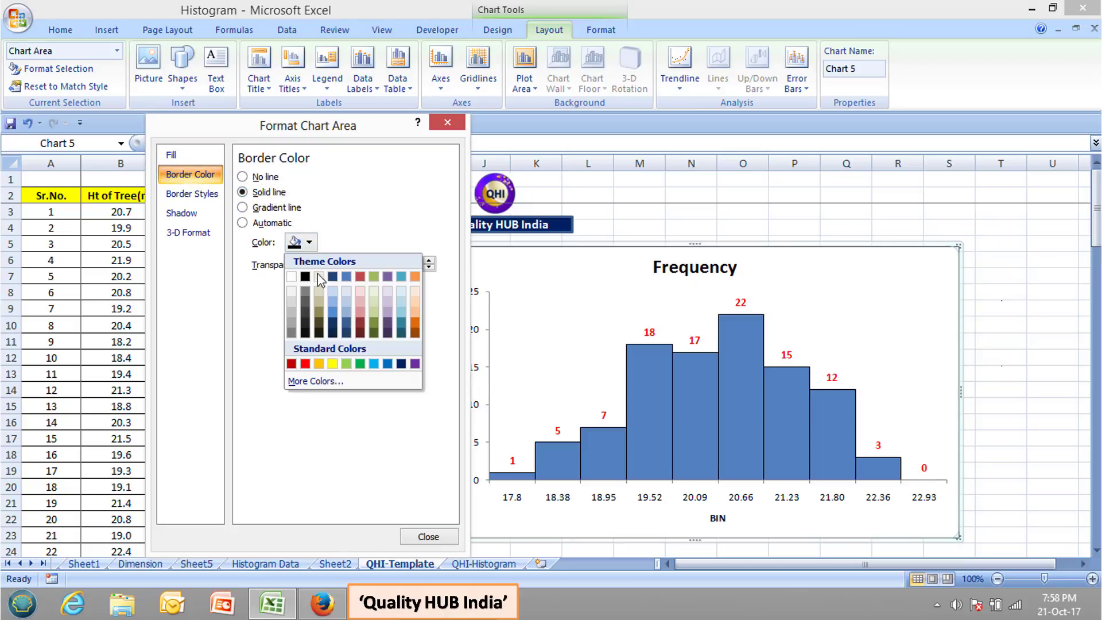
click(319, 365)
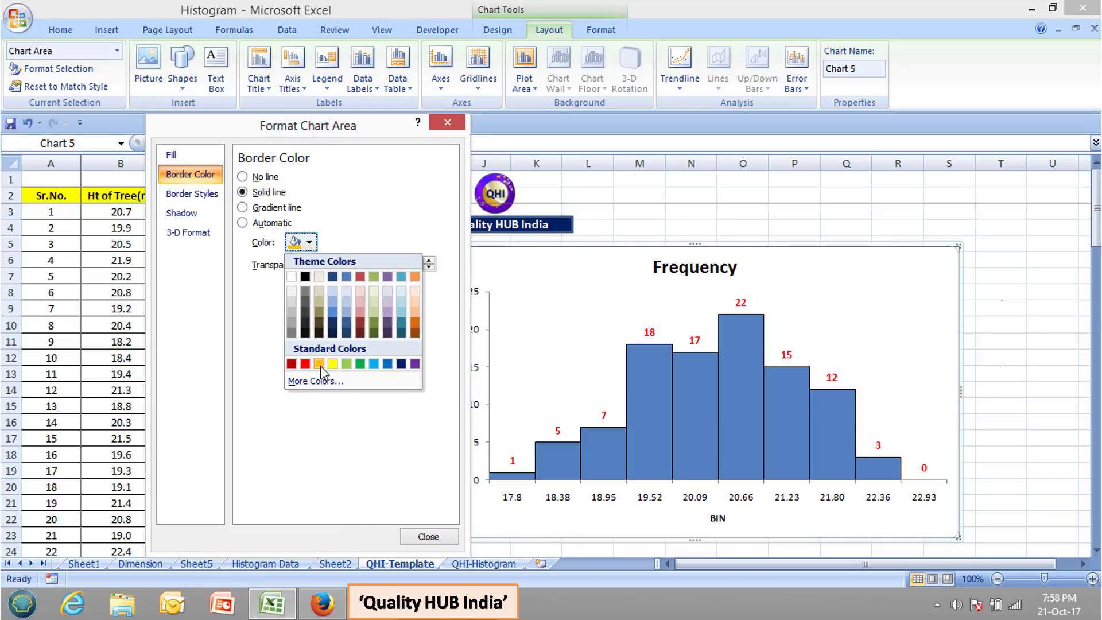
Step: Set the chart area's border width to 3.25 pt and close the formatting settings
click(211, 196)
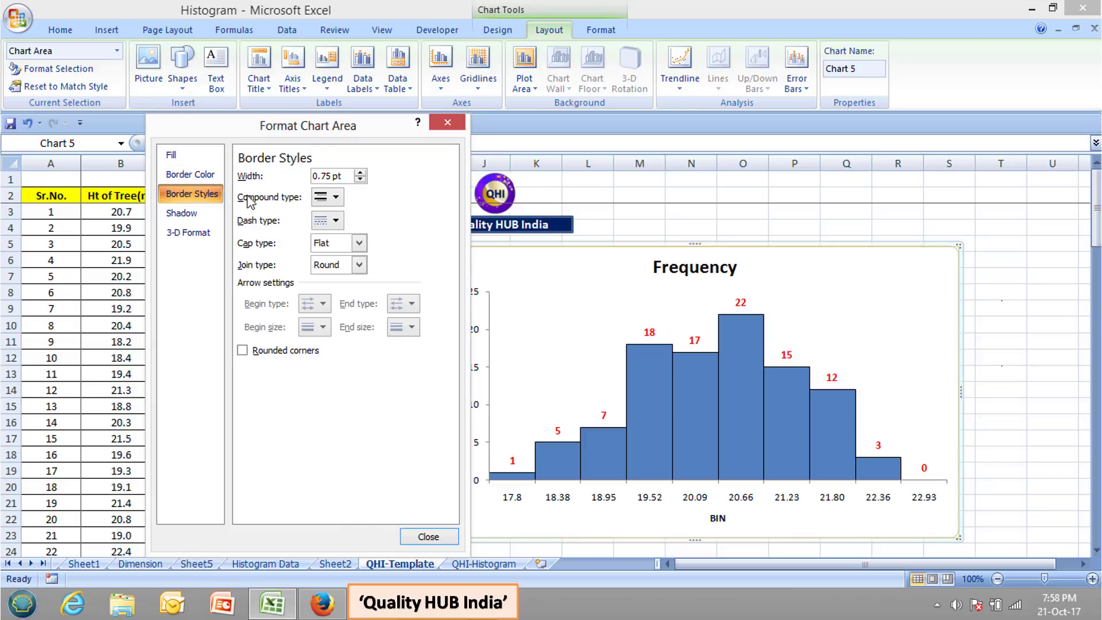
click(361, 173)
click(361, 173)
click(361, 173)
click(360, 173)
click(360, 173)
click(360, 173)
click(360, 173)
click(361, 172)
click(360, 173)
click(360, 173)
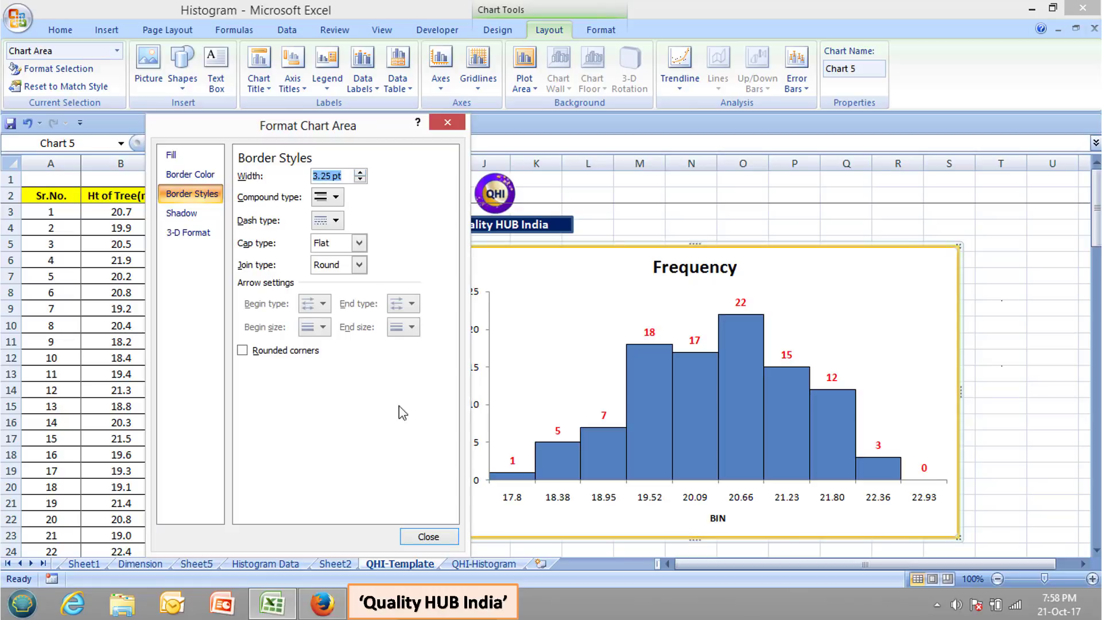
click(416, 537)
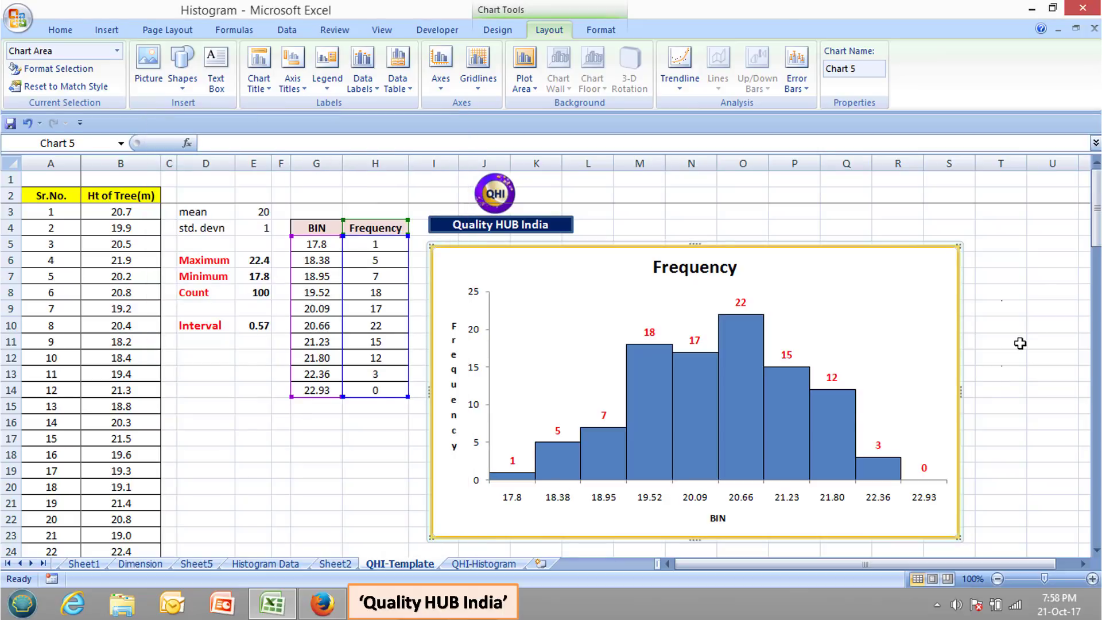
click(1020, 343)
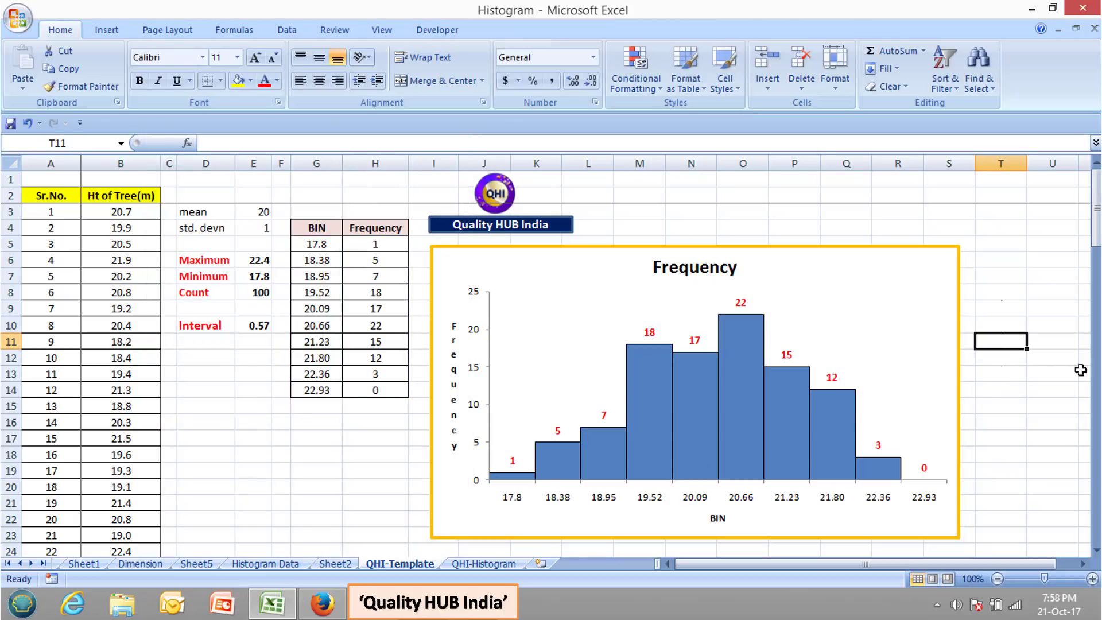
Step: Replace the chart title text with Histogram
click(677, 270)
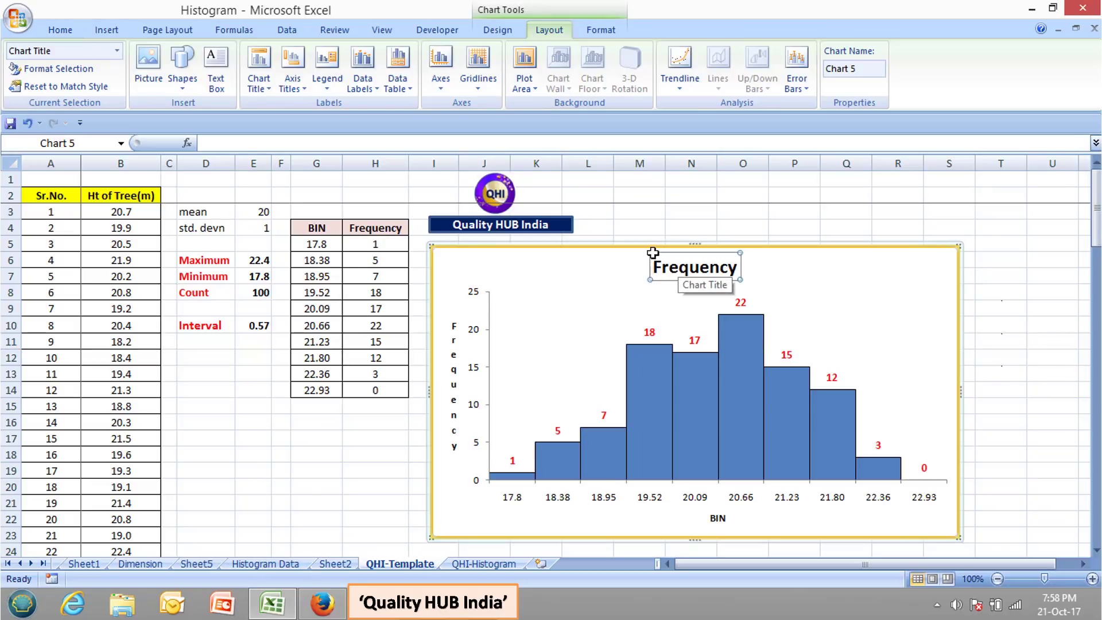
click(655, 266)
key(Delete)
key(Delete)
key(Delete)
key(Delete)
key(Delete)
key(Delete)
key(Delete)
key(Delete)
key(Delete)
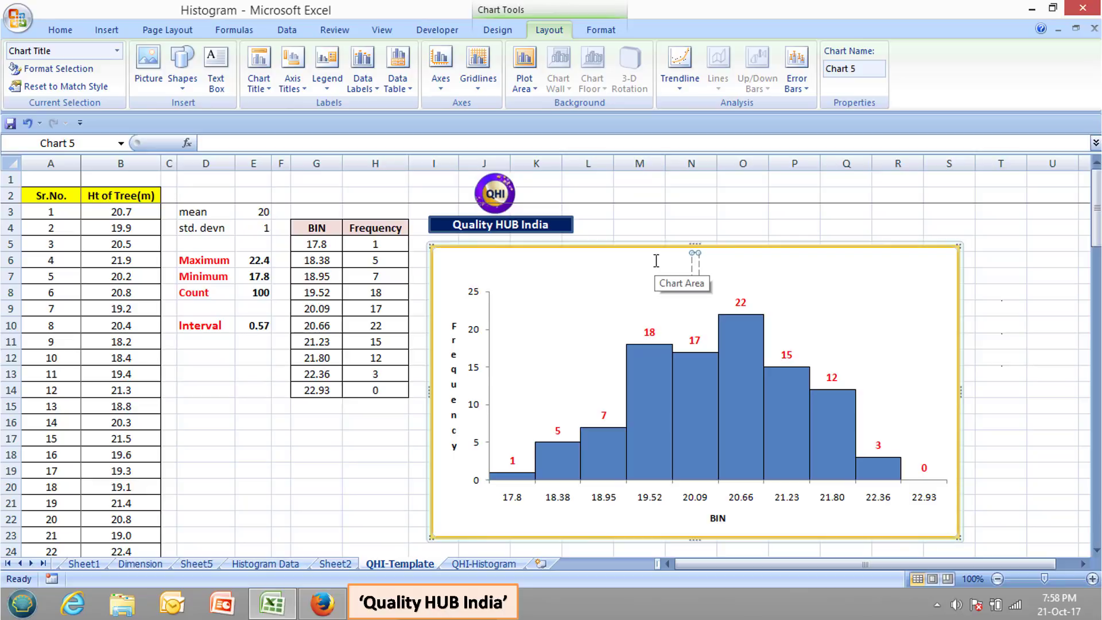
text(Histo)
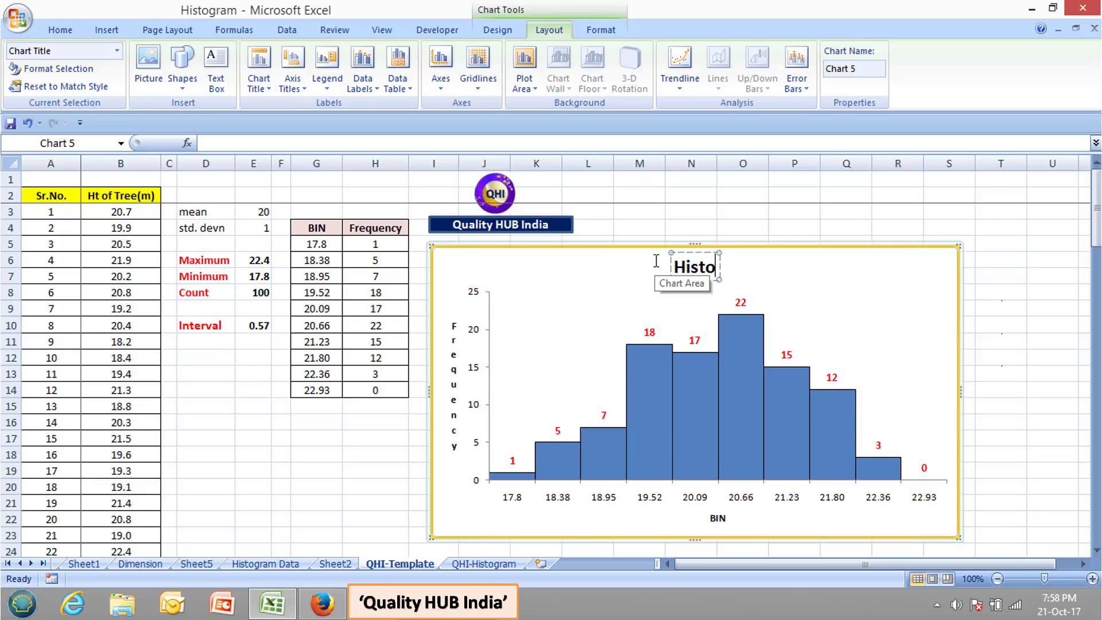
text(gram)
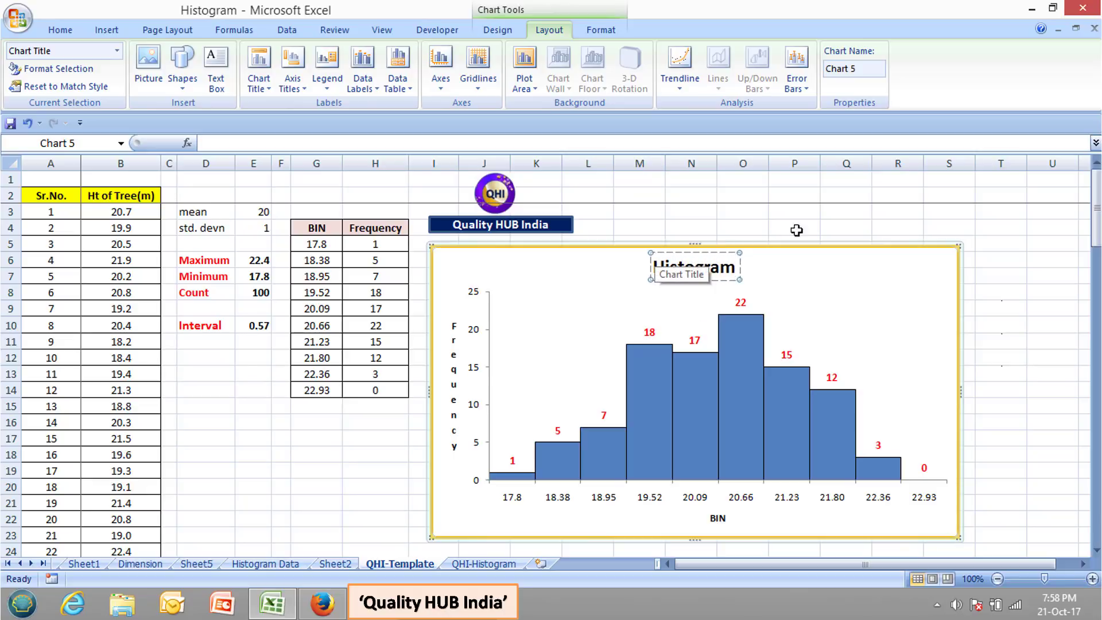
click(817, 229)
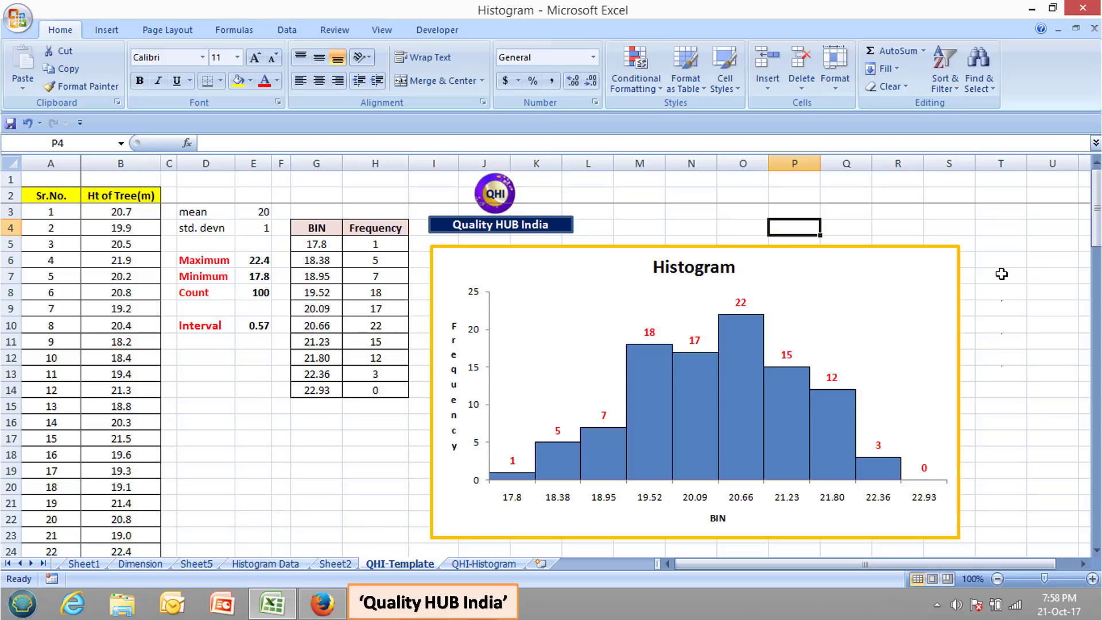
click(1024, 412)
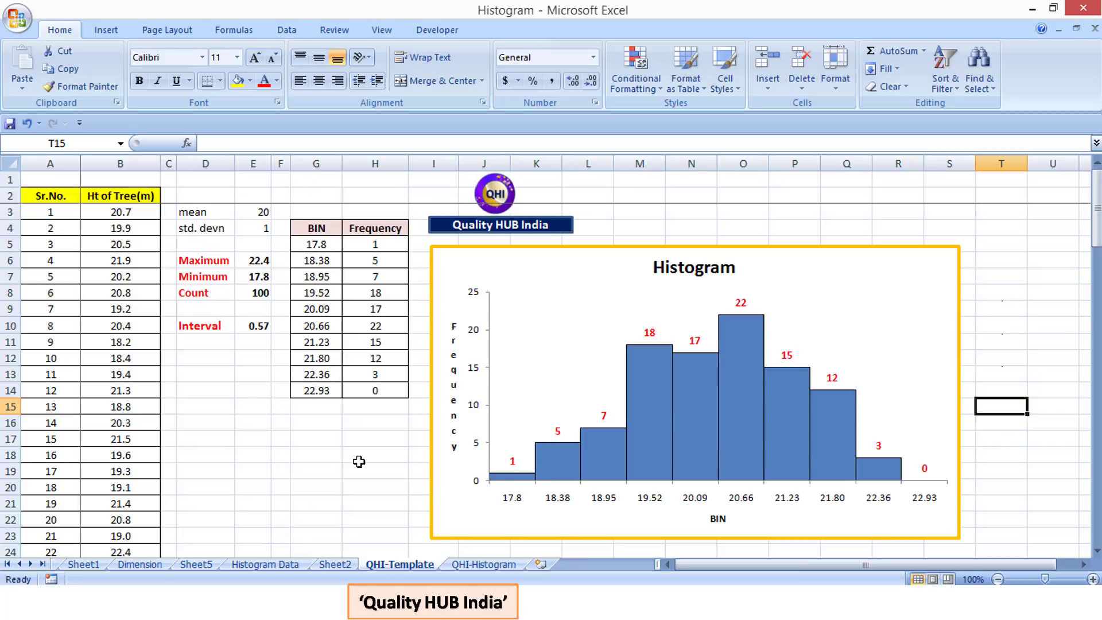
Step: Review the add-ins in the program options, checking the Analysis ToolPak entry and the Excel Add-ins management choice
click(288, 32)
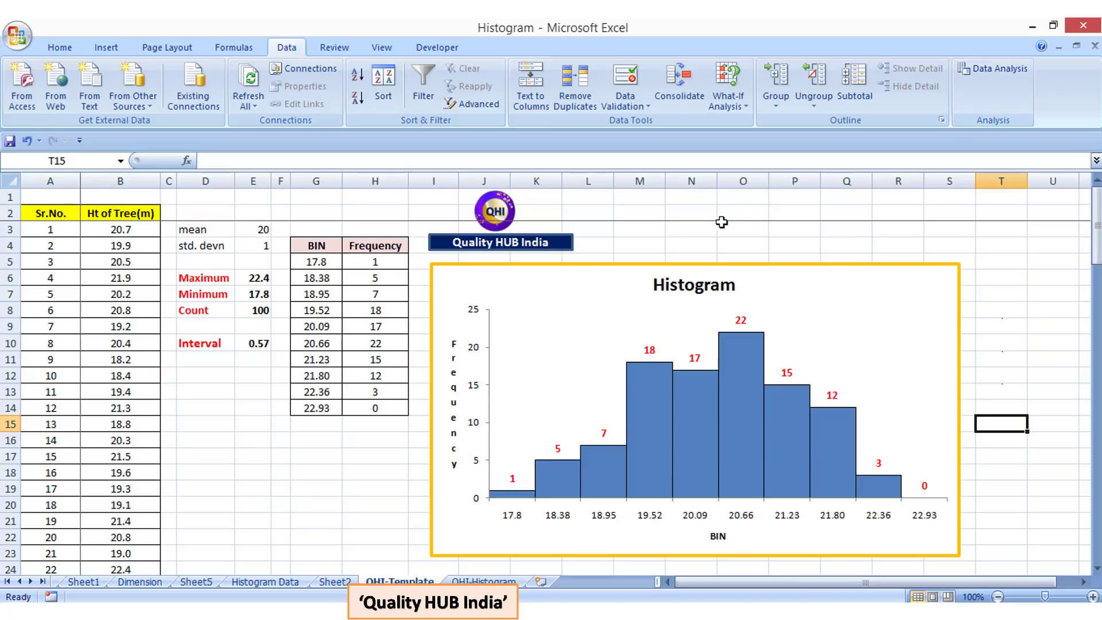
click(17, 43)
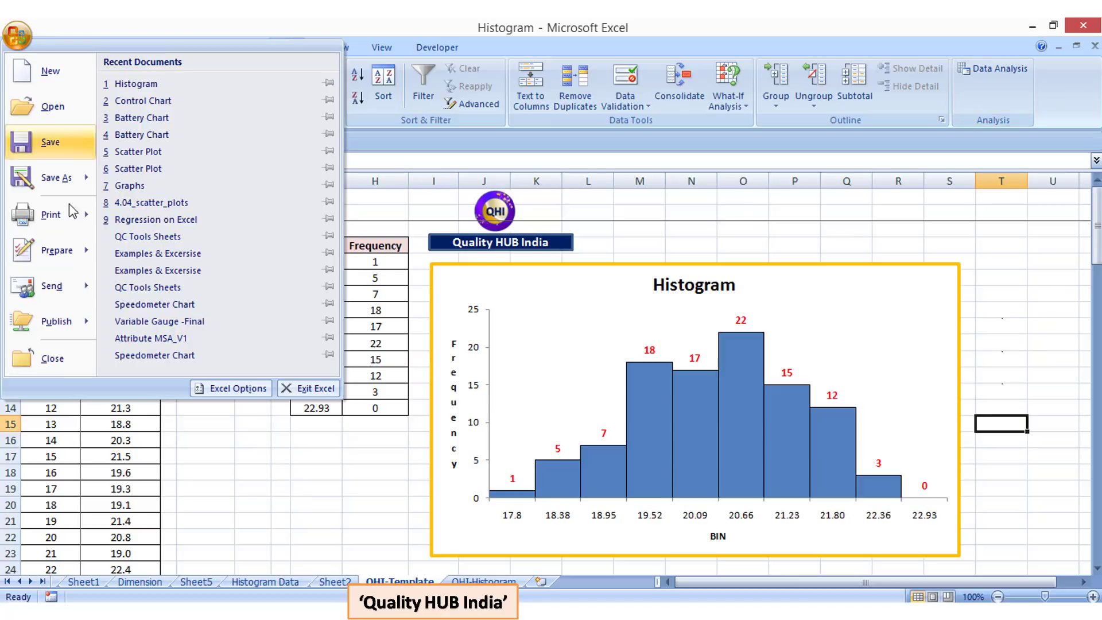
click(231, 391)
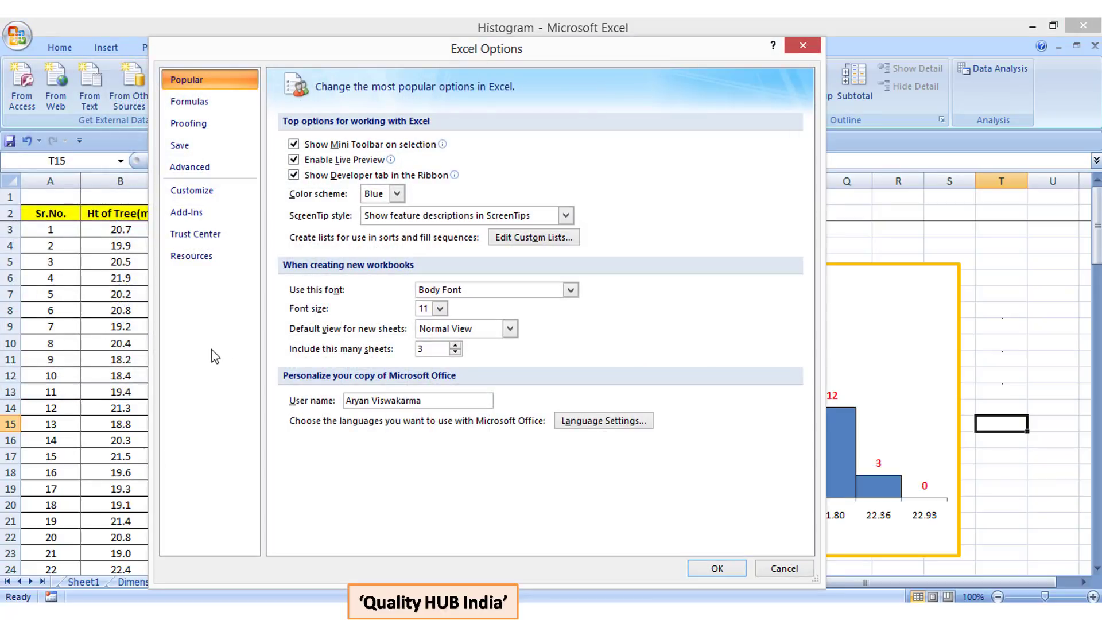
click(212, 208)
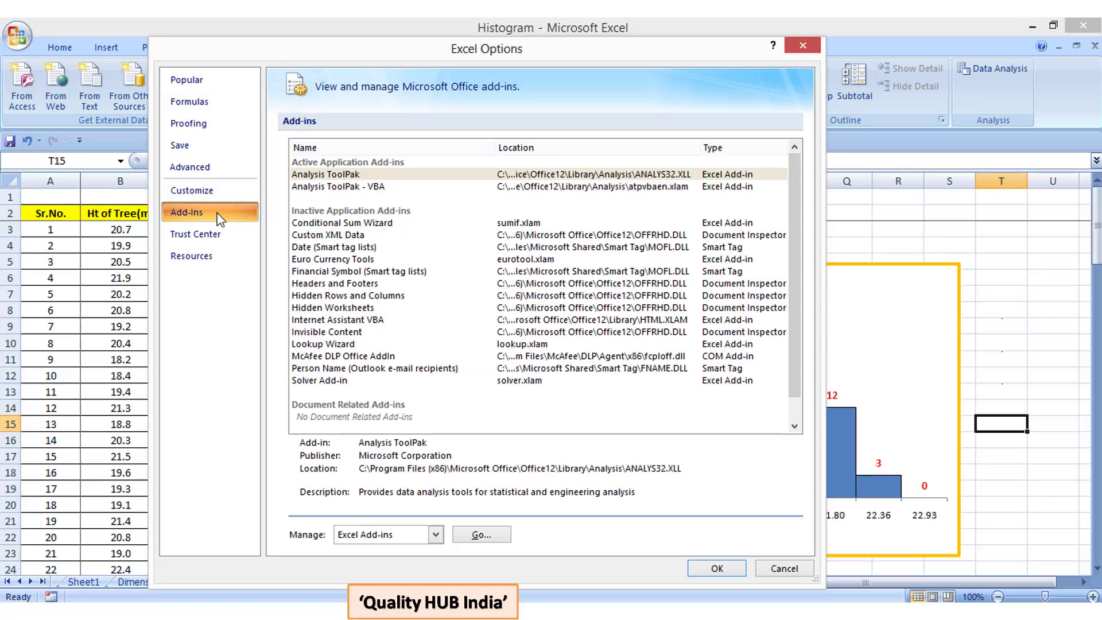
click(358, 177)
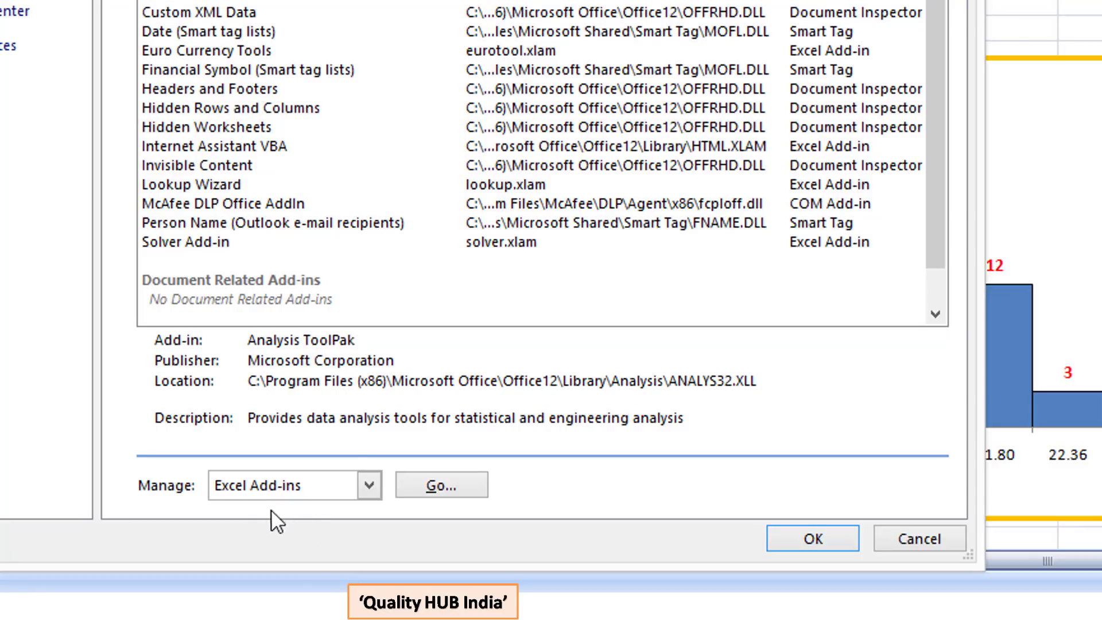
click(368, 489)
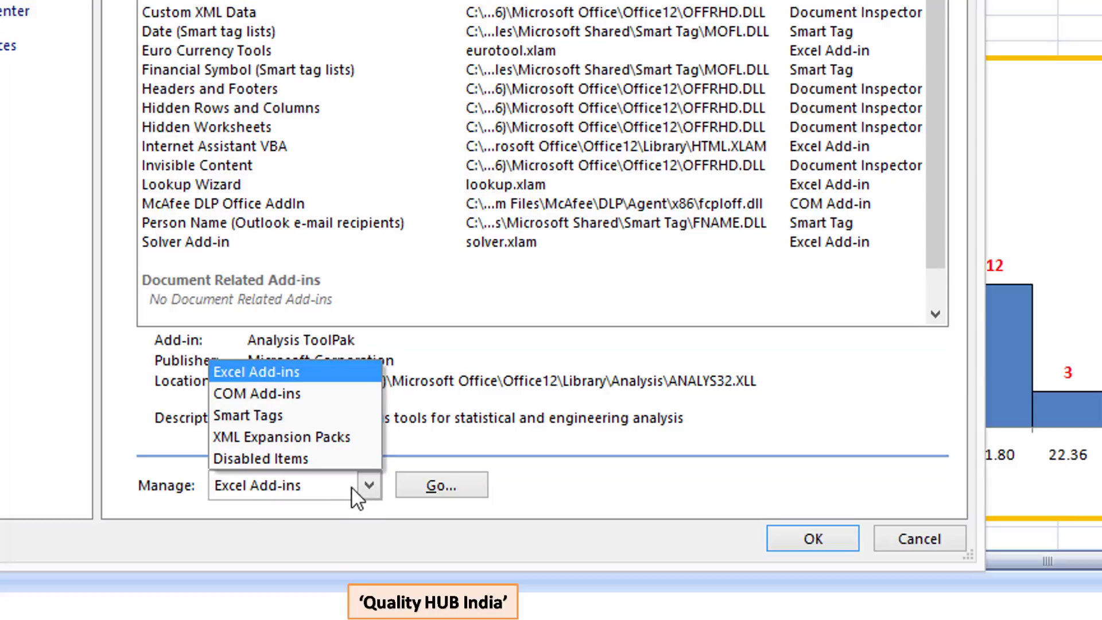
click(276, 373)
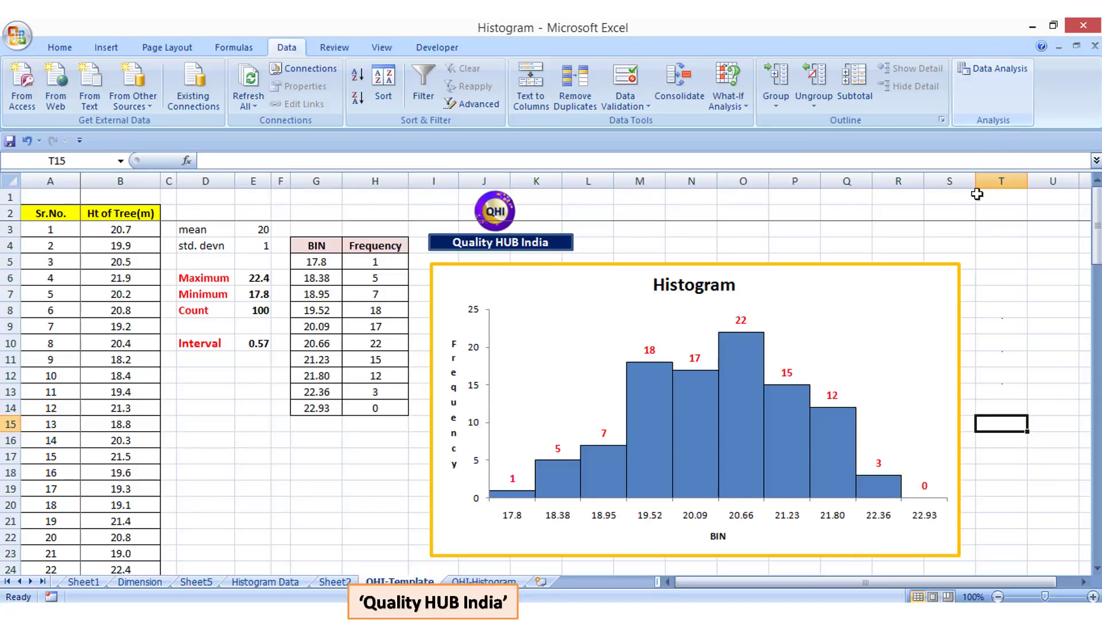
Step: Delete the histogram chart from the QHI-Template sheet
click(861, 261)
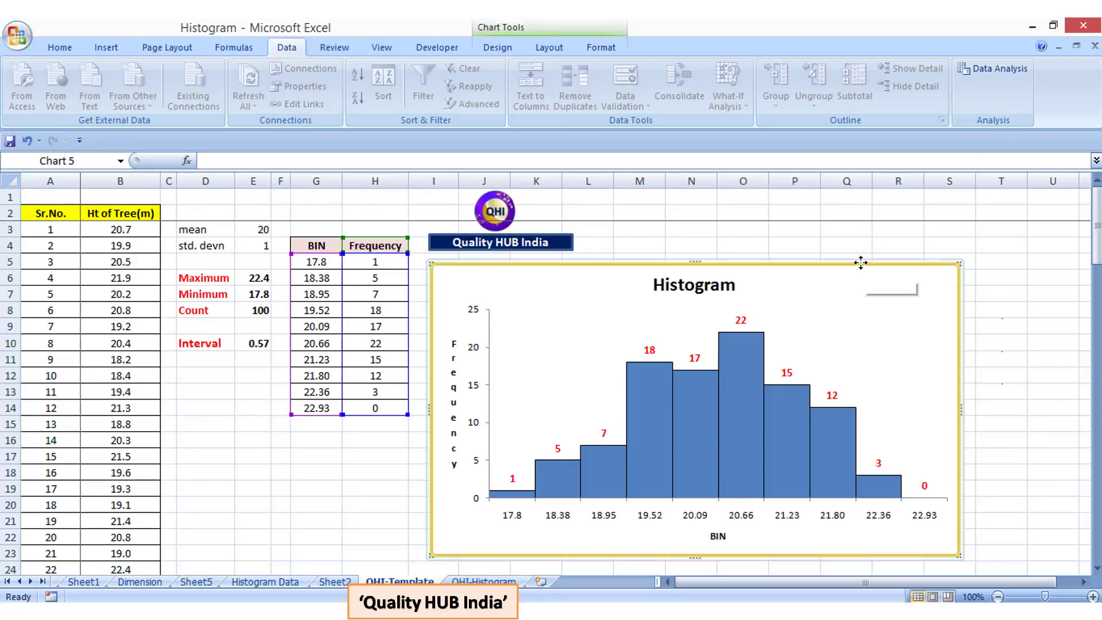
key(Delete)
click(495, 293)
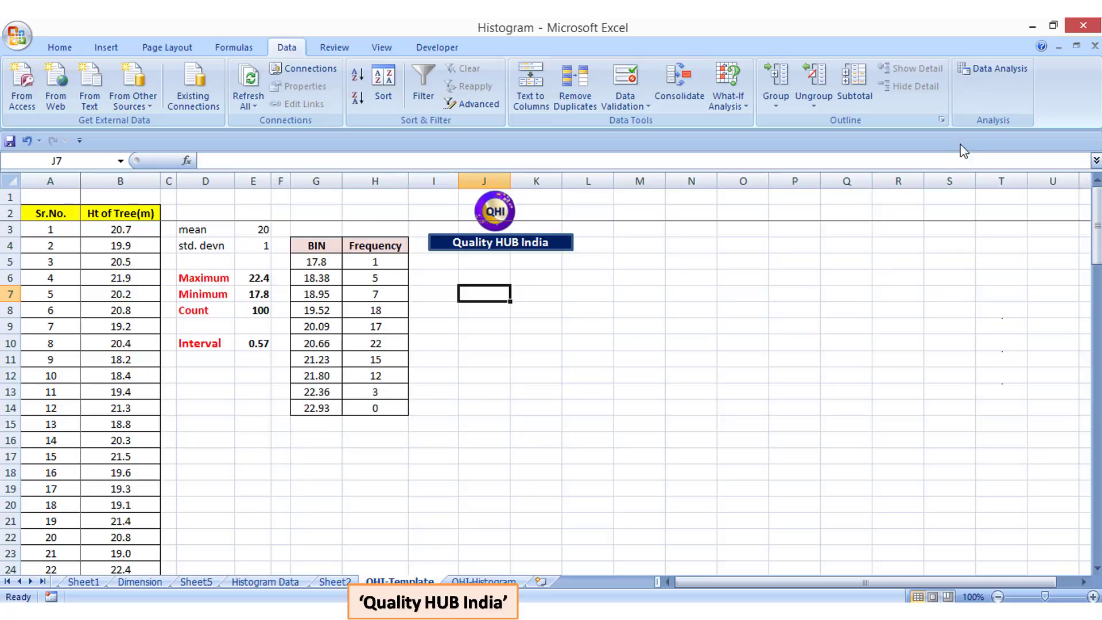
Step: Start the Histogram analysis tool from Data Analysis and set its input range to the tree heights in $B$3:$B$102
click(993, 68)
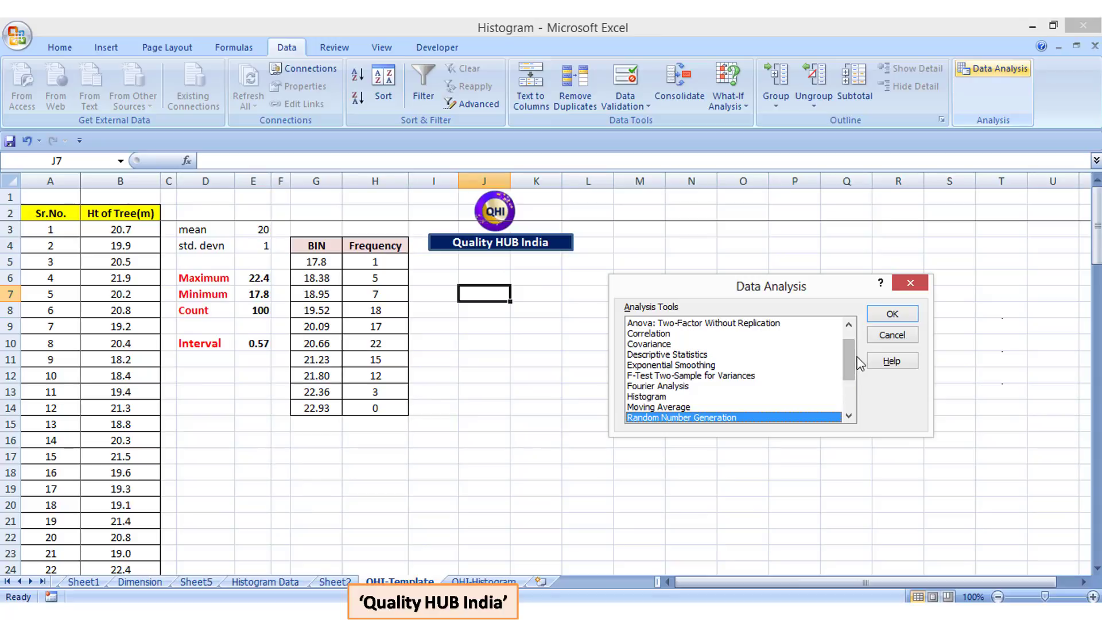
click(660, 397)
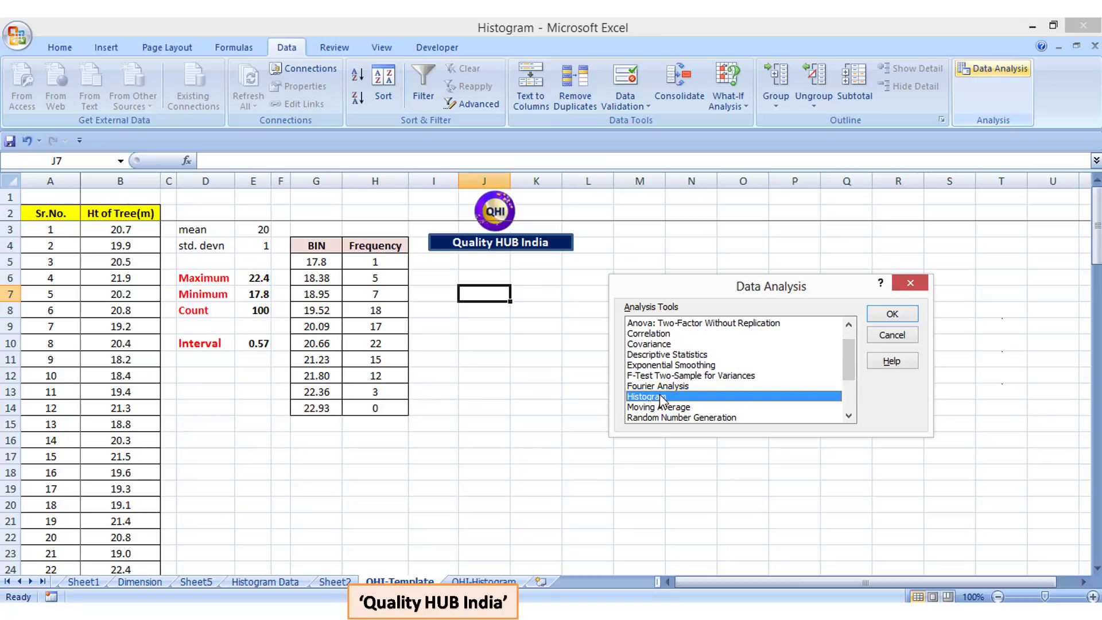
click(891, 314)
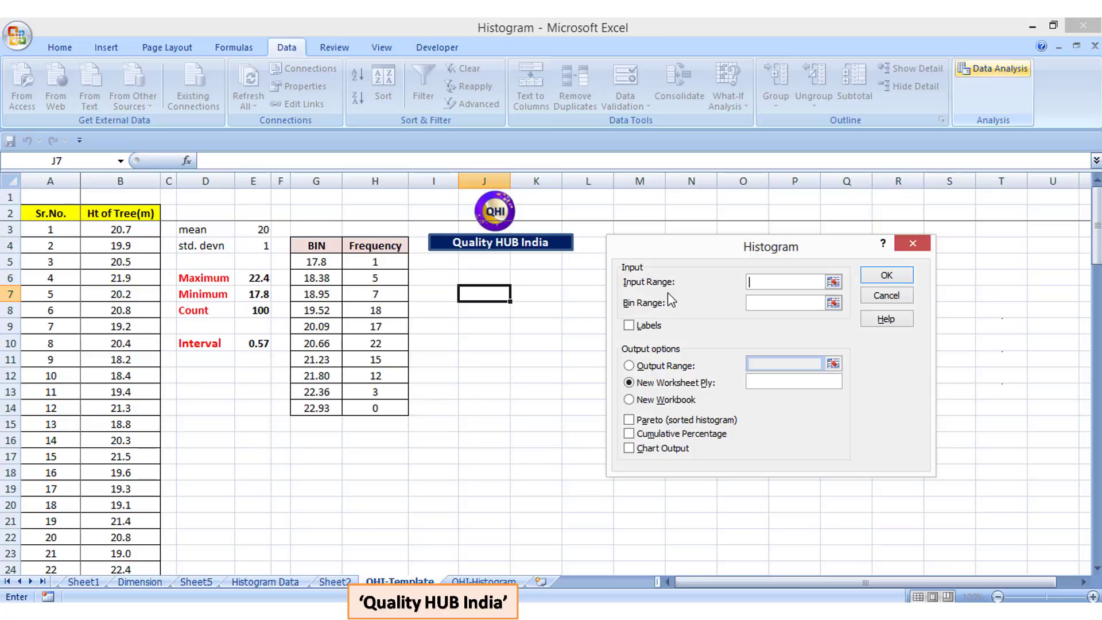
click(833, 282)
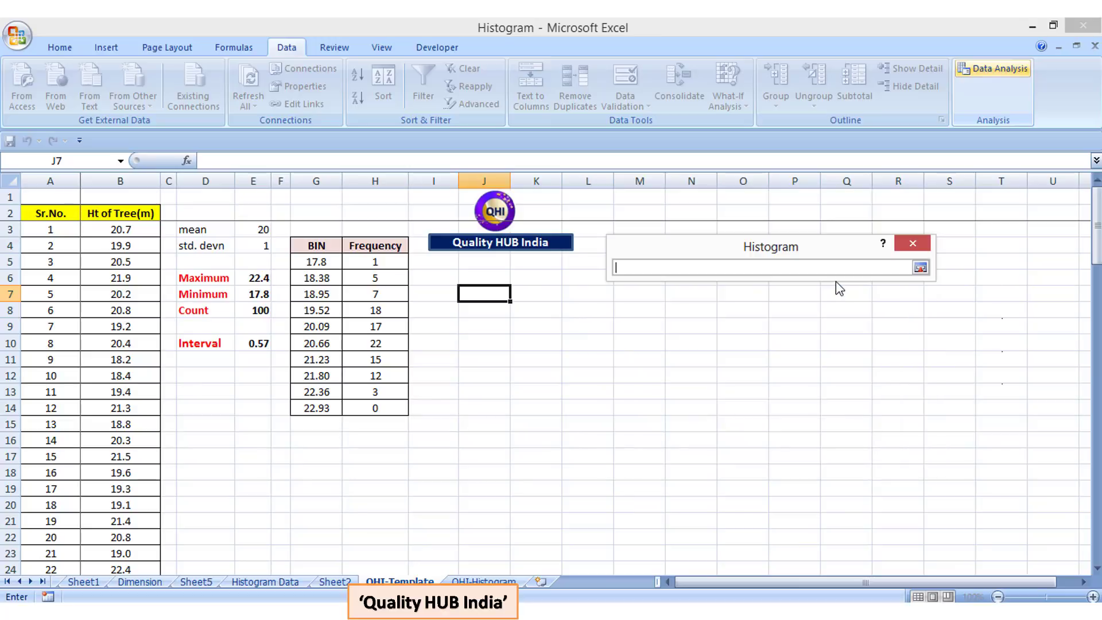
click(116, 231)
key(ctrl+shift+Down)
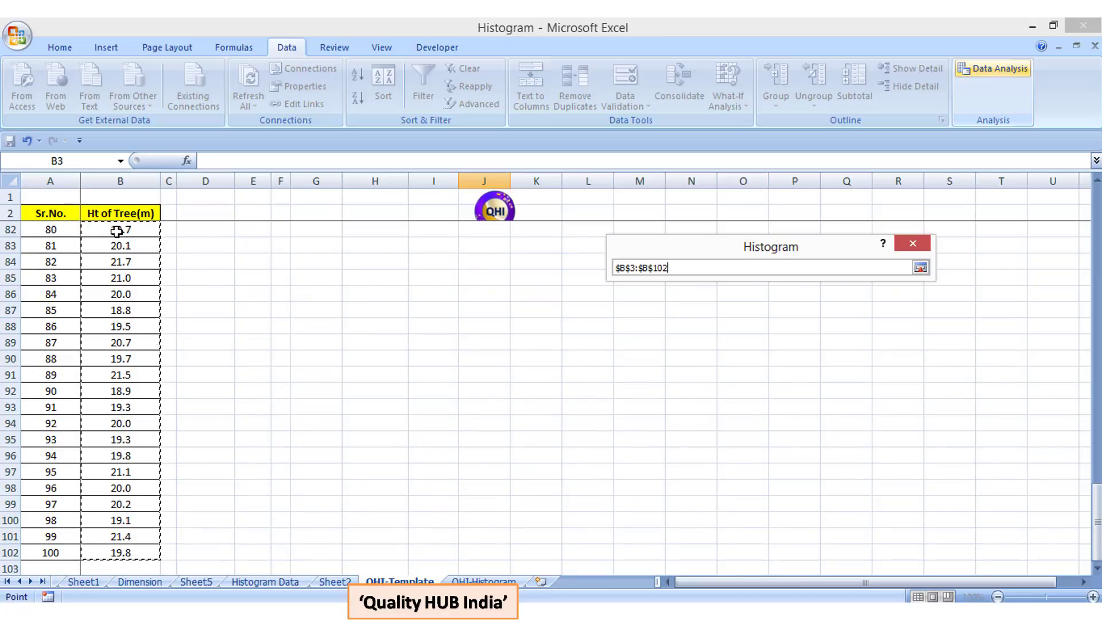
click(921, 268)
drag(1096, 519, 1095, 226)
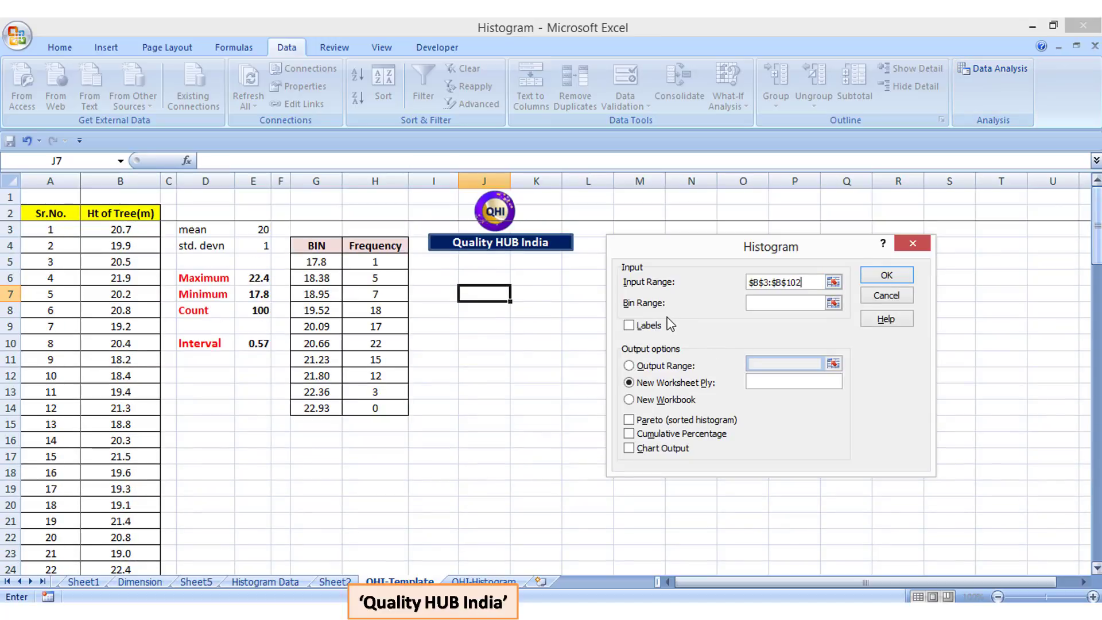
Step: Set the histogram's bin range to the BIN values in $G$5:$G$14
click(833, 307)
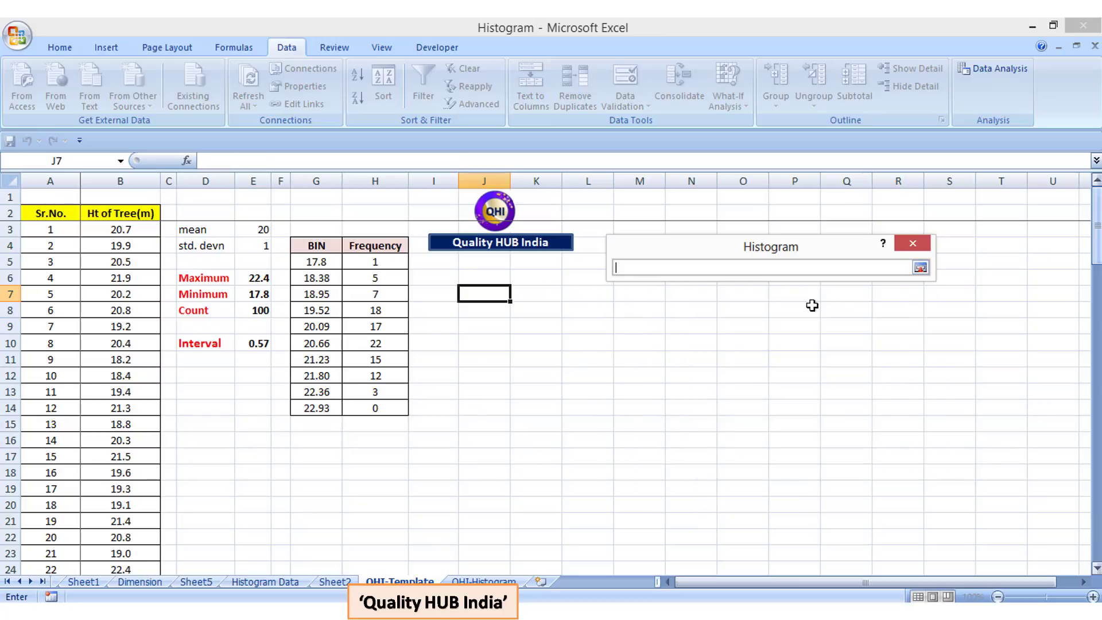
drag(318, 262, 334, 407)
click(920, 268)
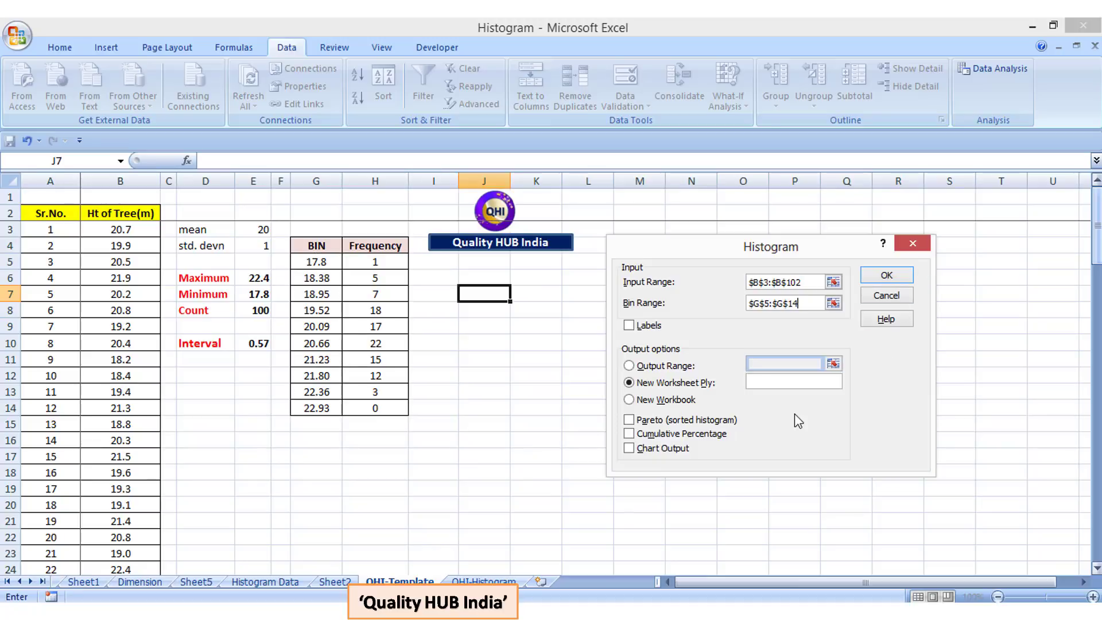
Step: Set the histogram's output range to $J$6, enable Chart Output and generate the results
click(630, 366)
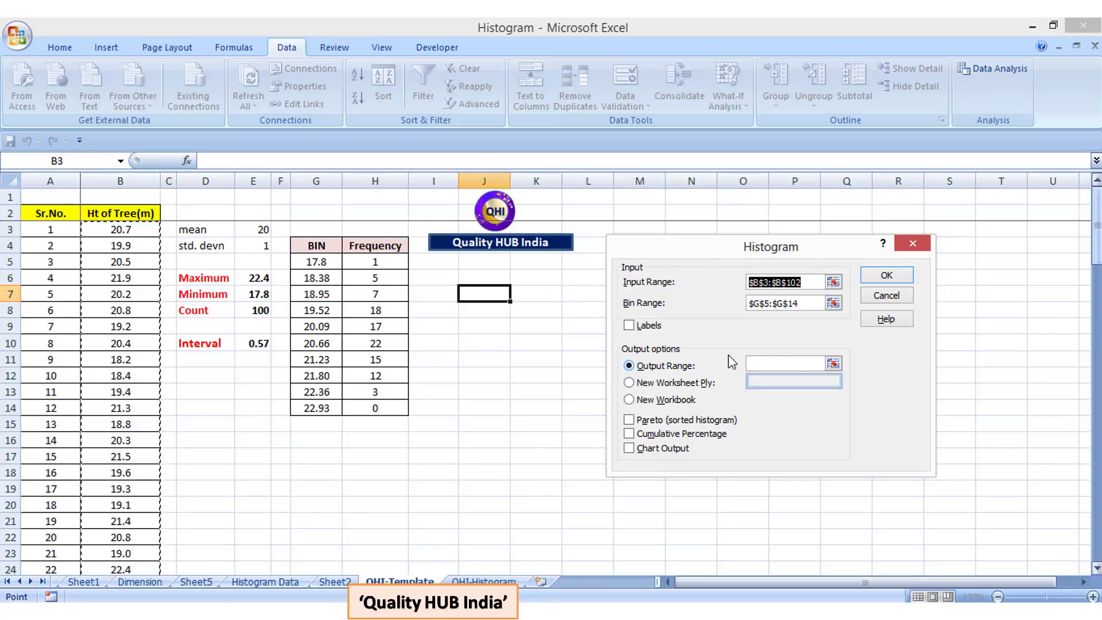
click(834, 363)
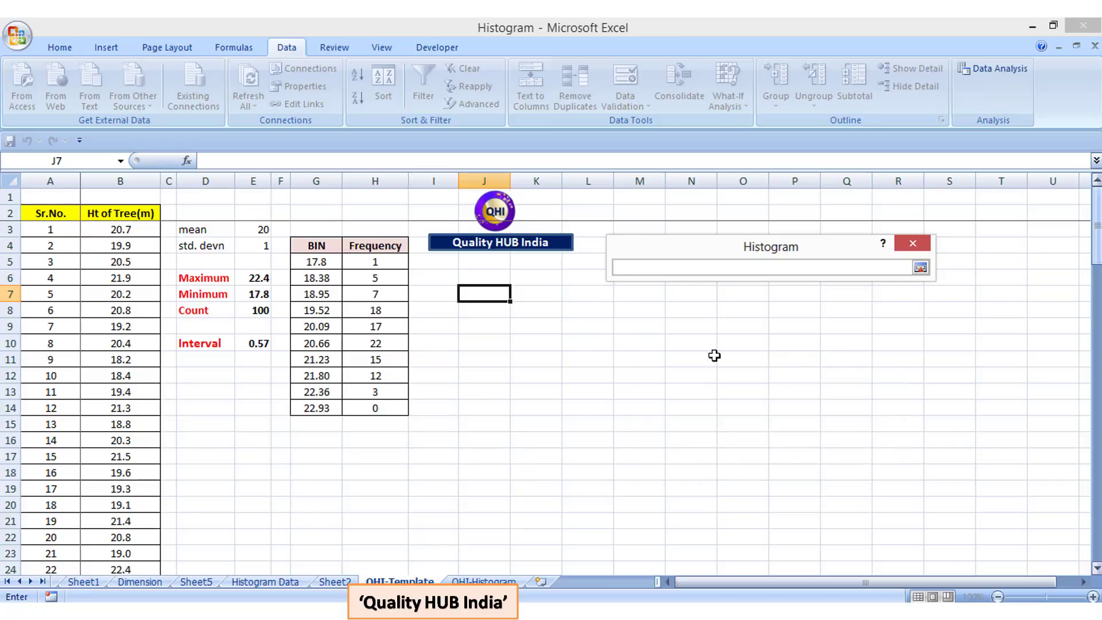
click(486, 277)
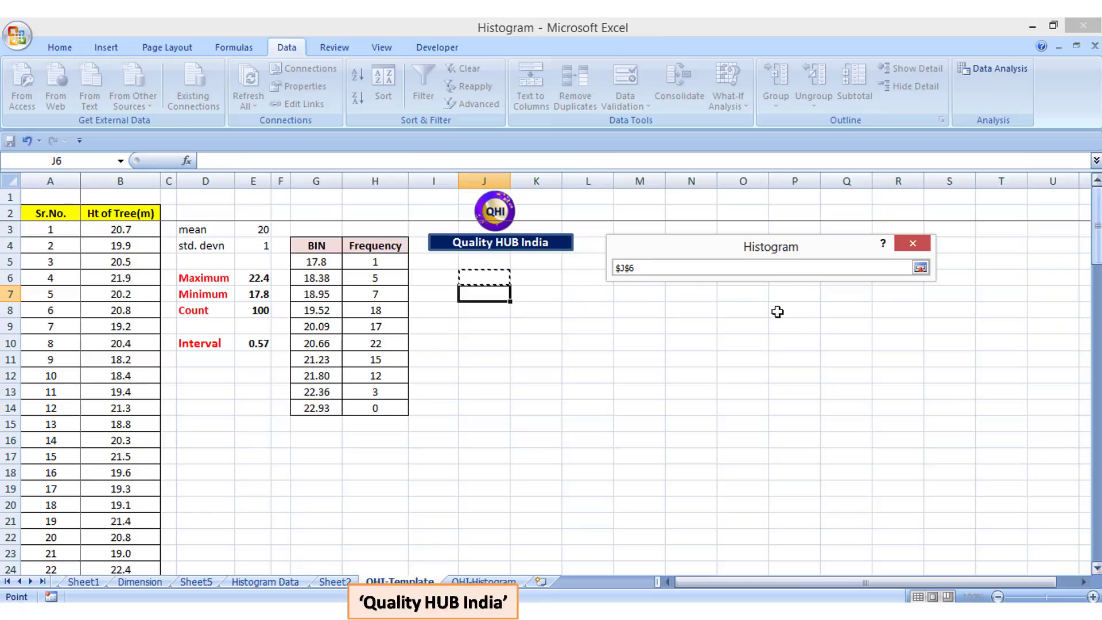
click(920, 267)
click(628, 449)
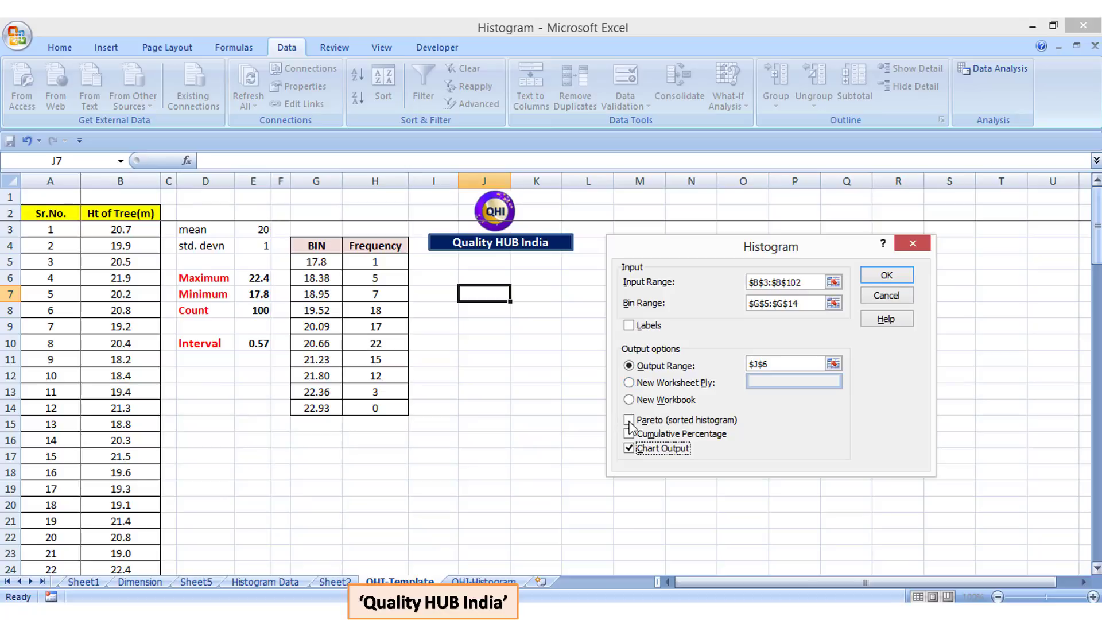
click(879, 276)
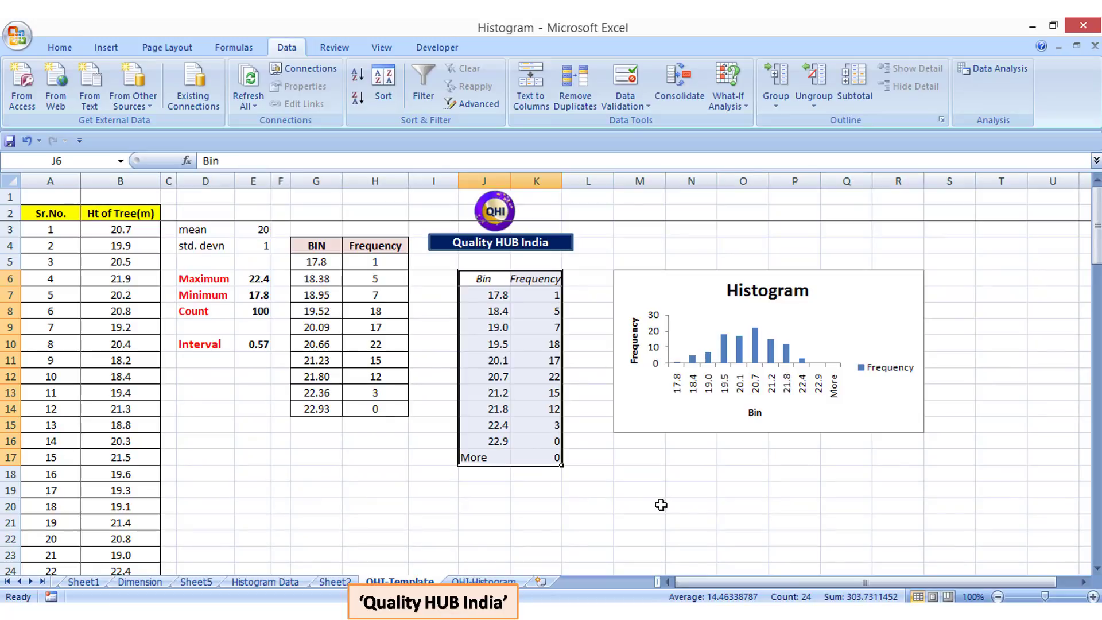
Step: Move and enlarge the generated histogram chart so it spans about columns L to S and rows 2 to 23
click(859, 310)
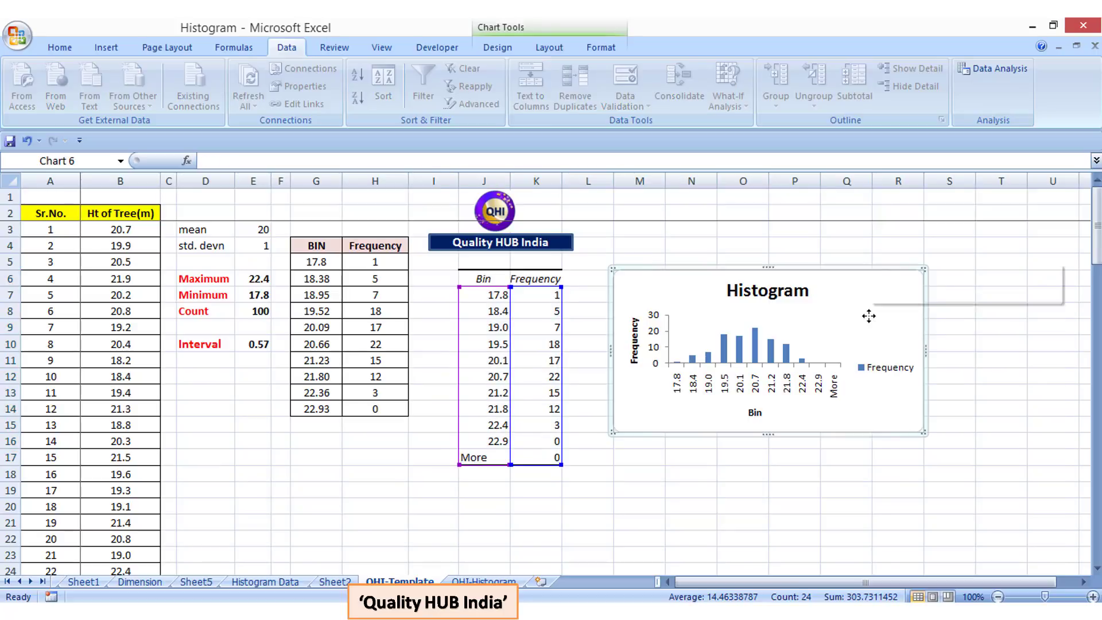
right_click(869, 316)
click(846, 310)
drag(845, 310, 1045, 557)
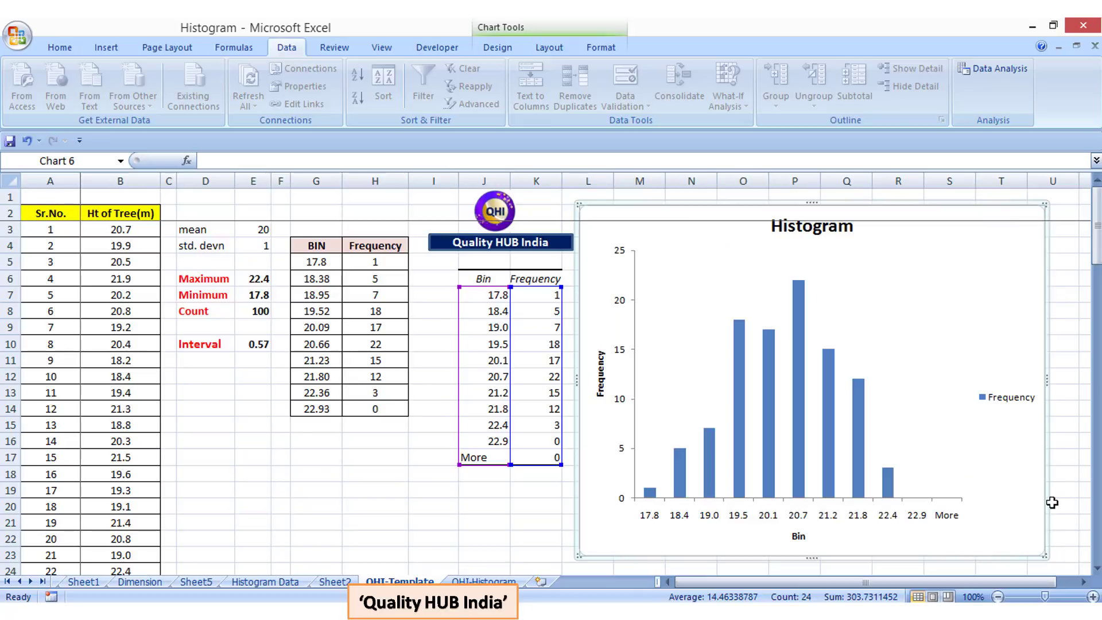
Step: Delete the Frequency legend from the histogram chart
click(1008, 405)
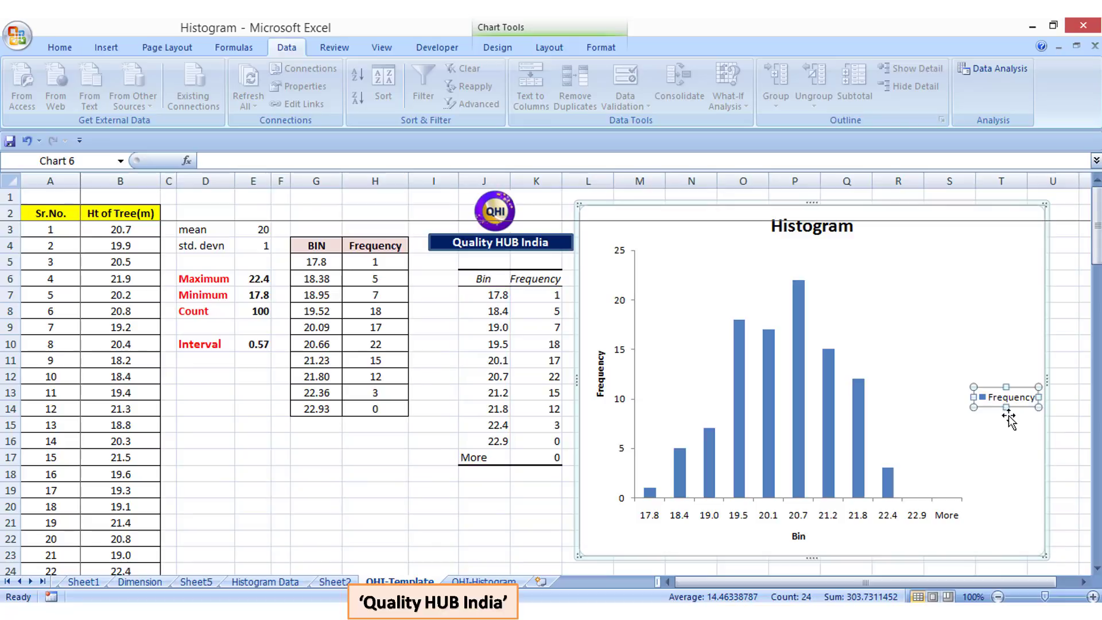
key(Delete)
click(925, 301)
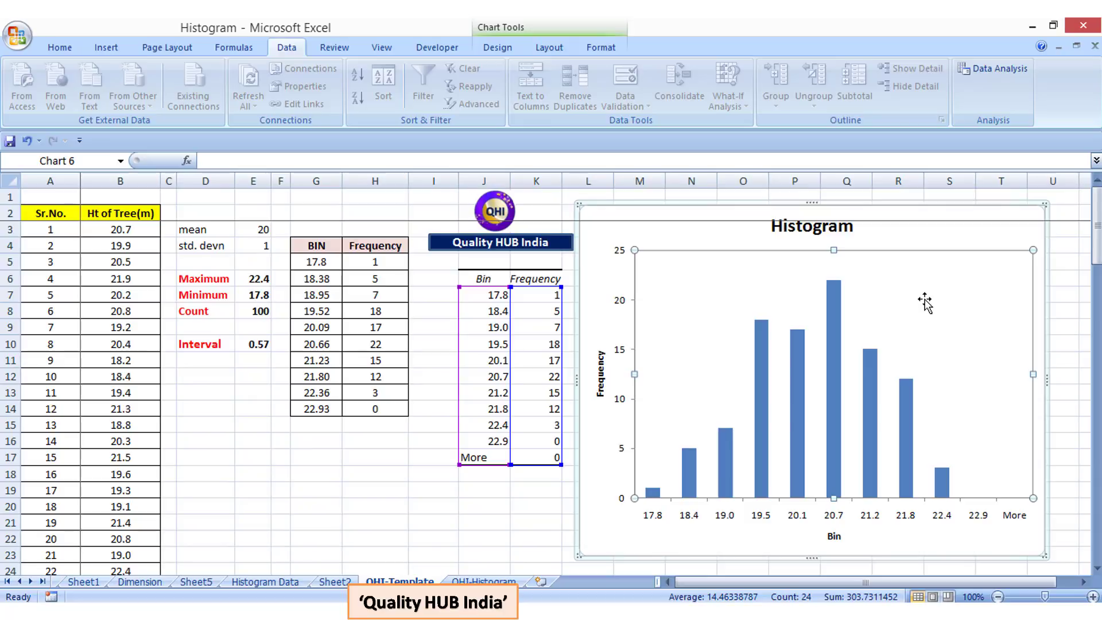
Step: Set the gap width of the Frequency columns to 0%
click(837, 330)
right_click(837, 330)
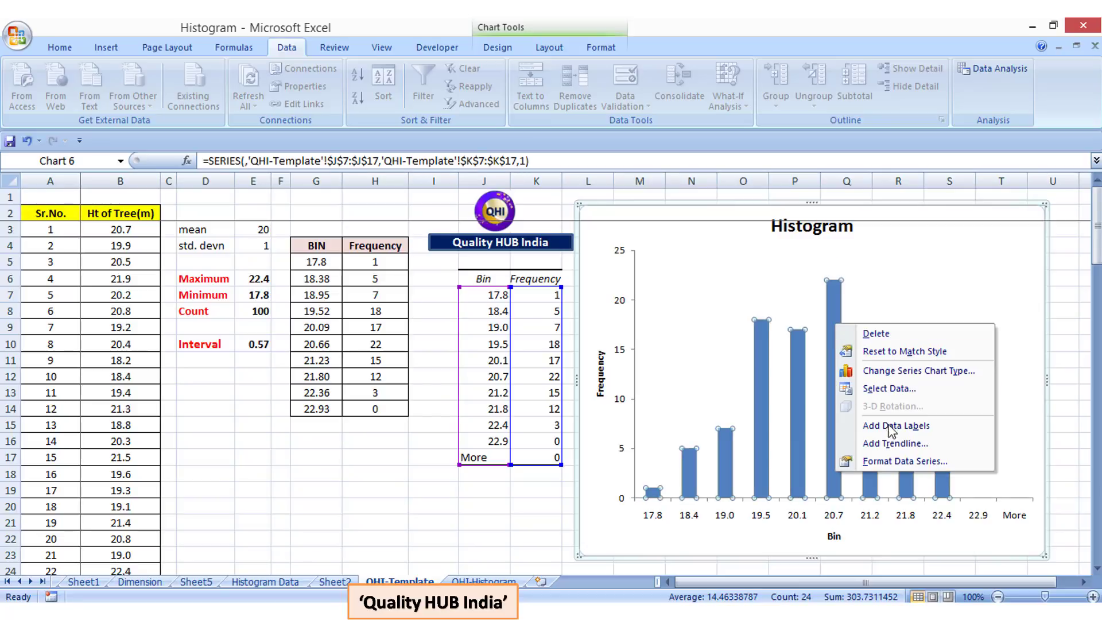
click(899, 463)
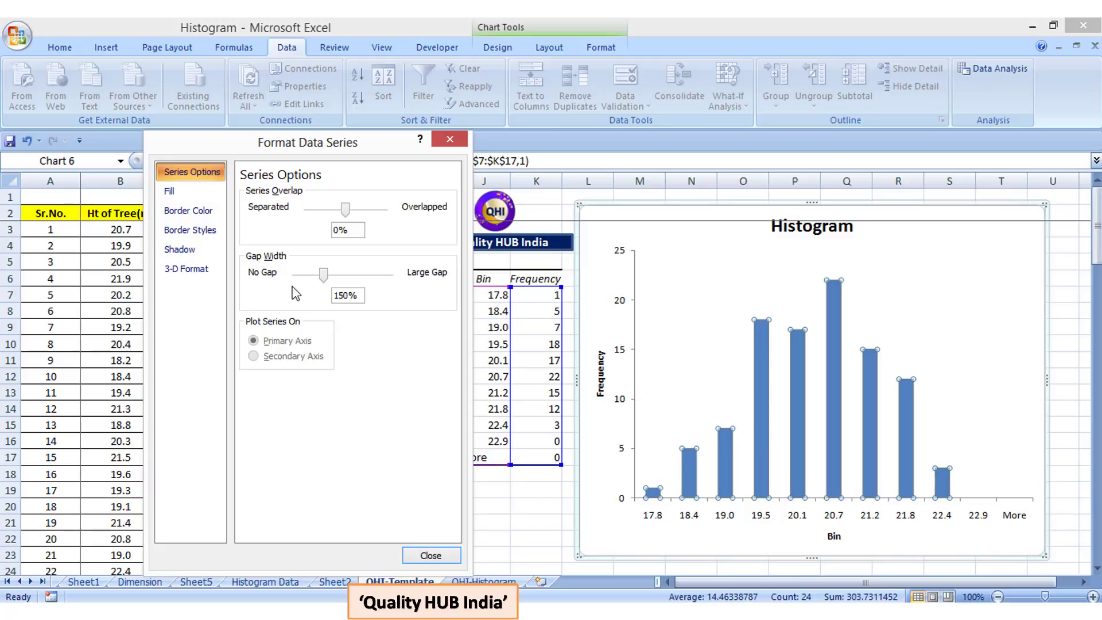
drag(323, 276, 292, 278)
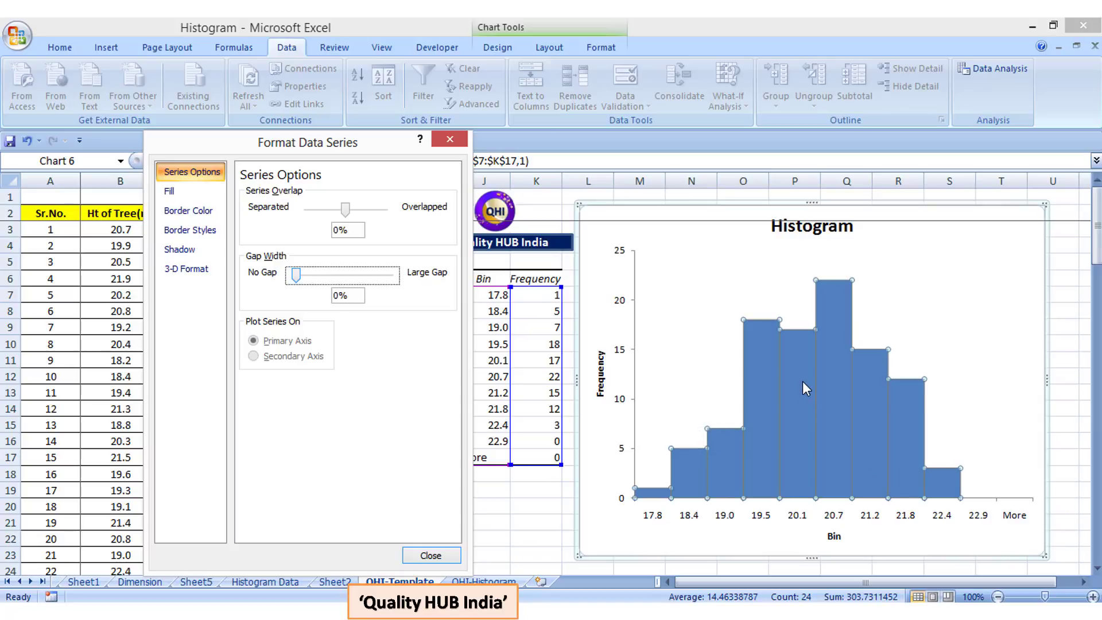
Step: Give the histogram columns a solid black border line and close the data series formatting
click(188, 215)
click(266, 210)
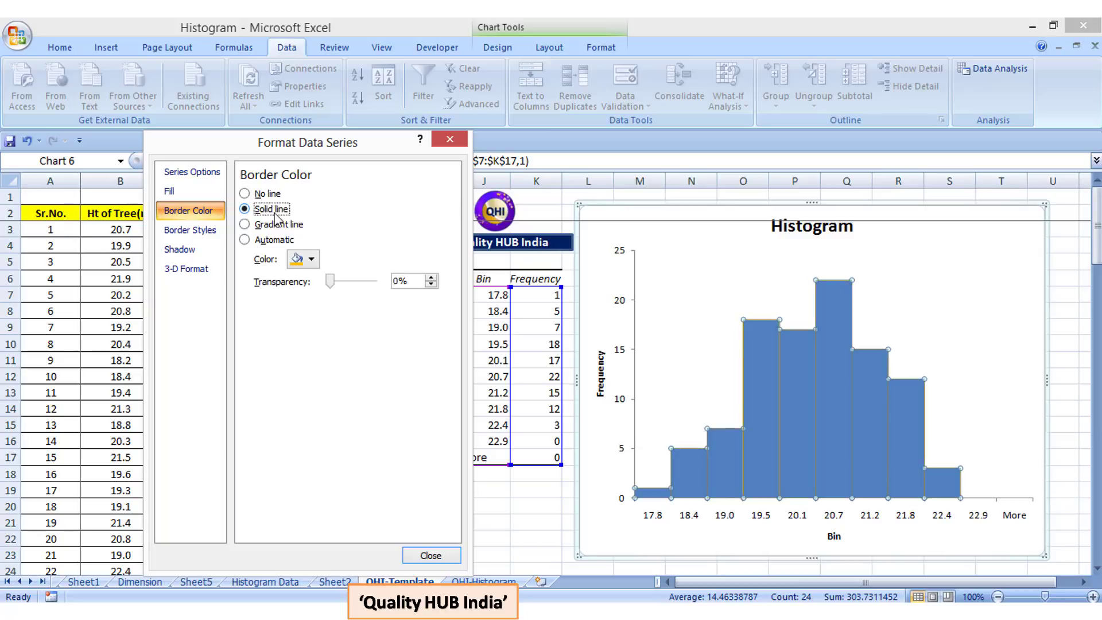
click(311, 260)
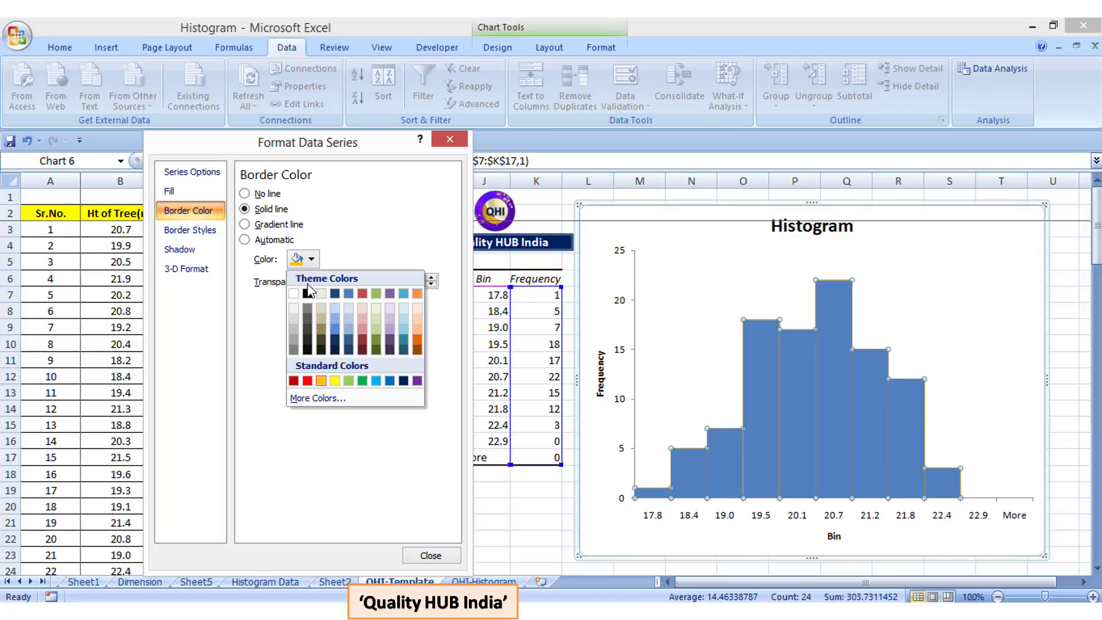
click(308, 294)
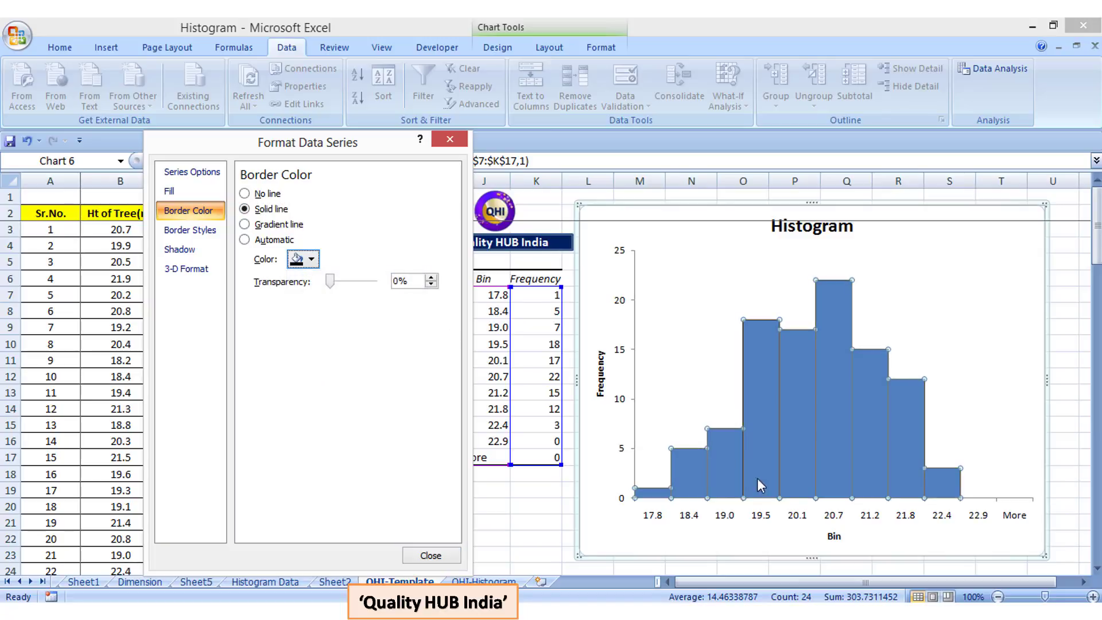
click(437, 556)
Step: Add data labels to the histogram columns and format them bold, 10.5 pt and red
right_click(841, 311)
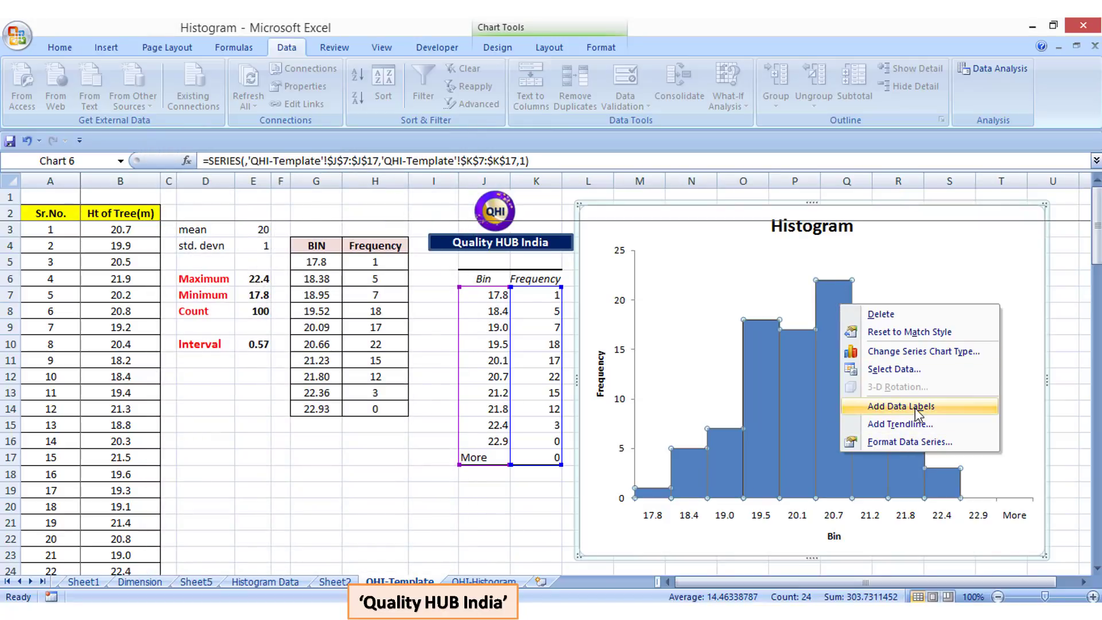
click(916, 409)
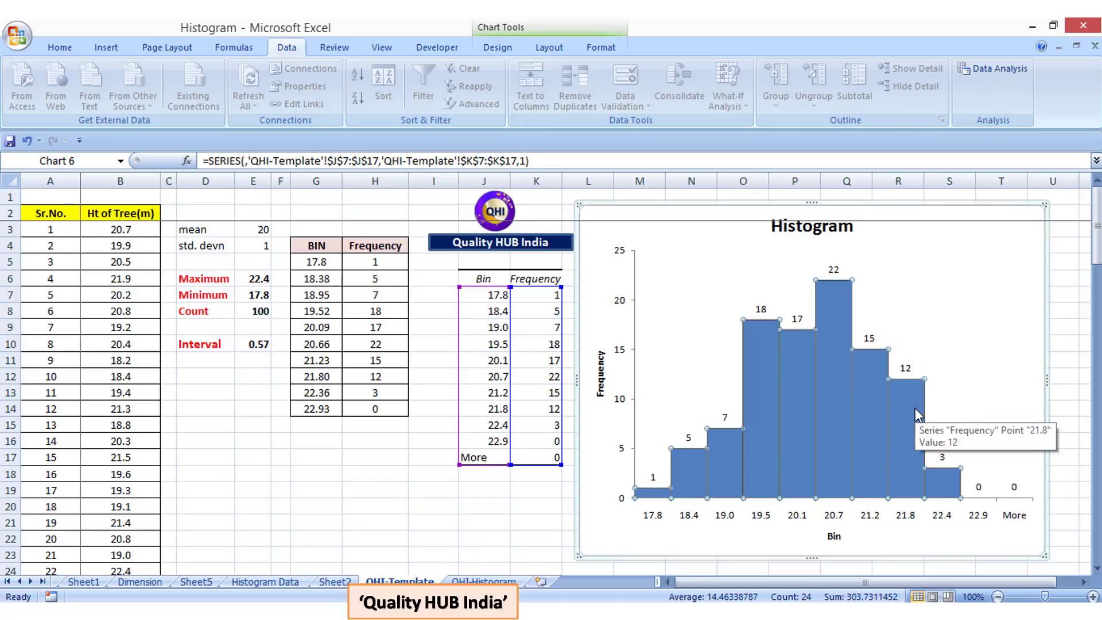
click(837, 271)
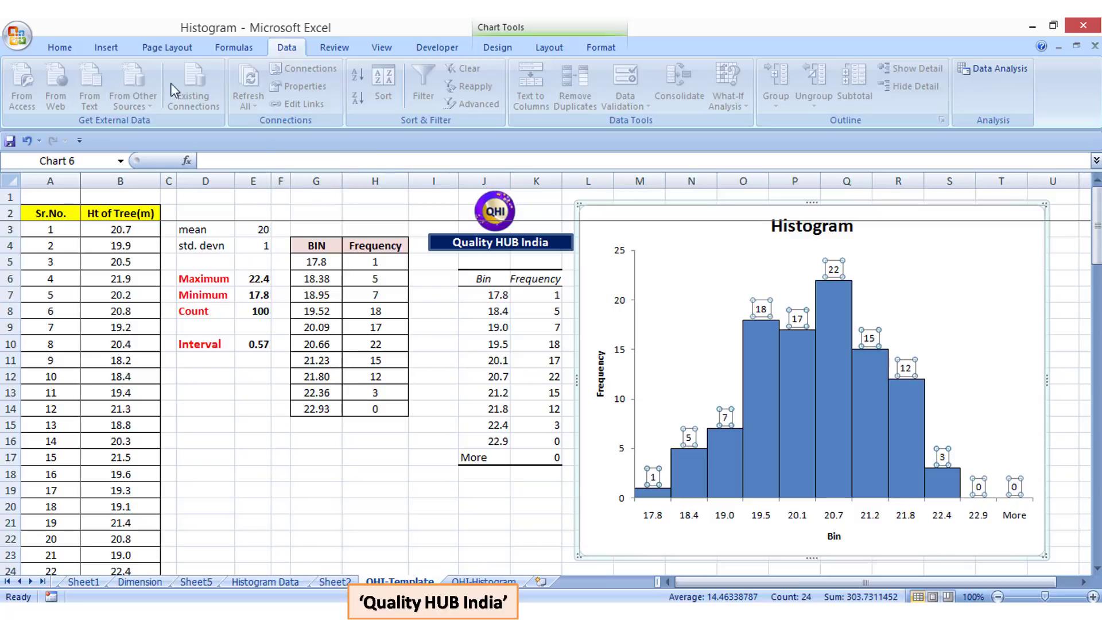
click(68, 51)
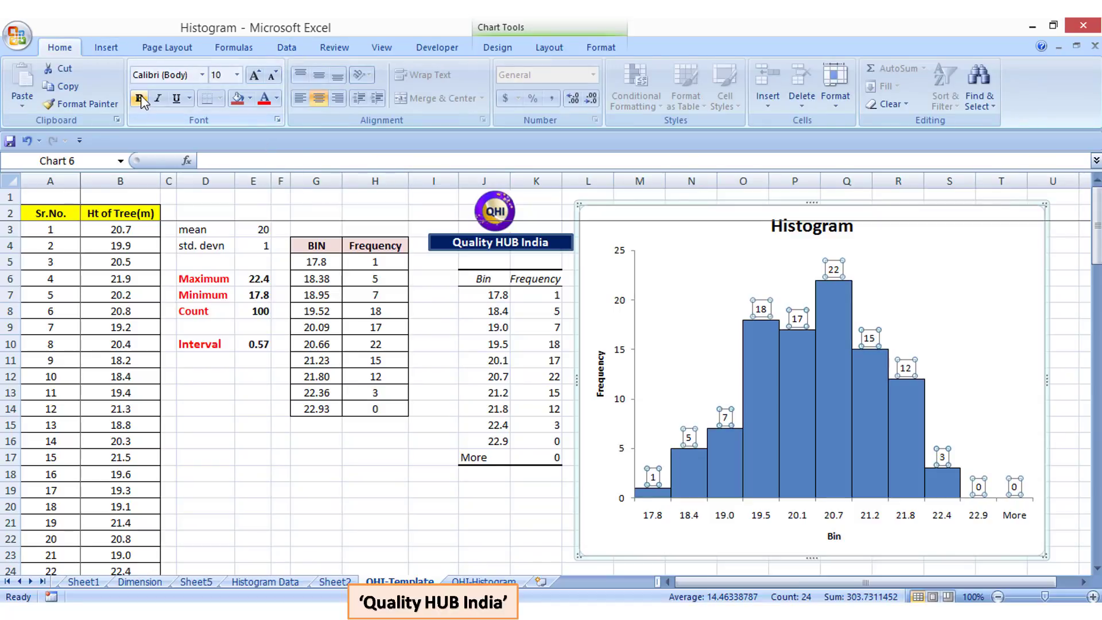
click(254, 76)
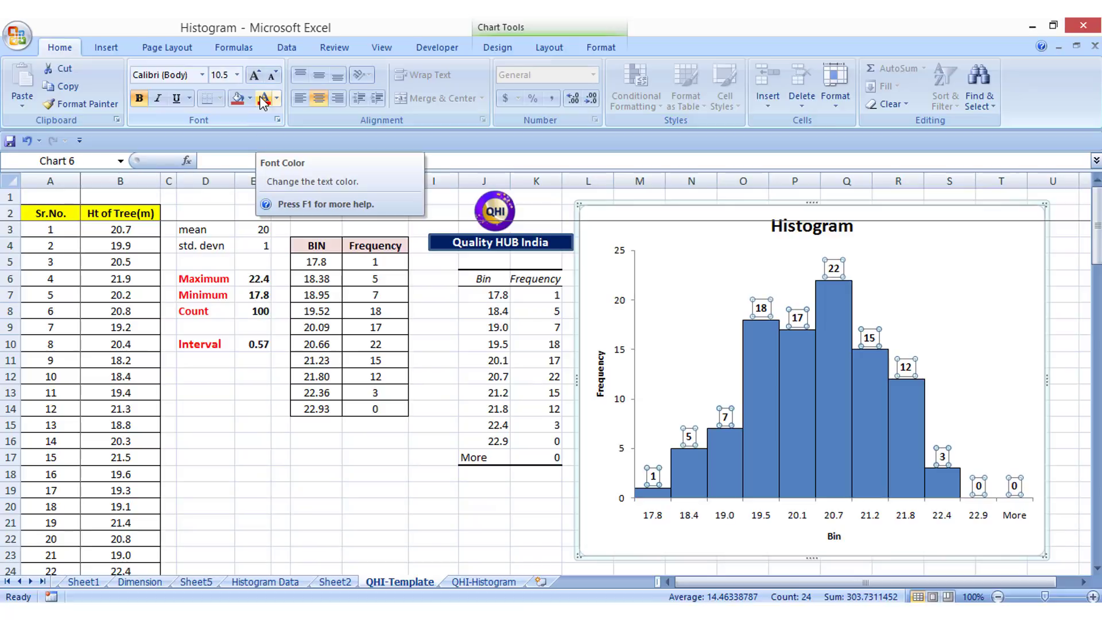
click(263, 99)
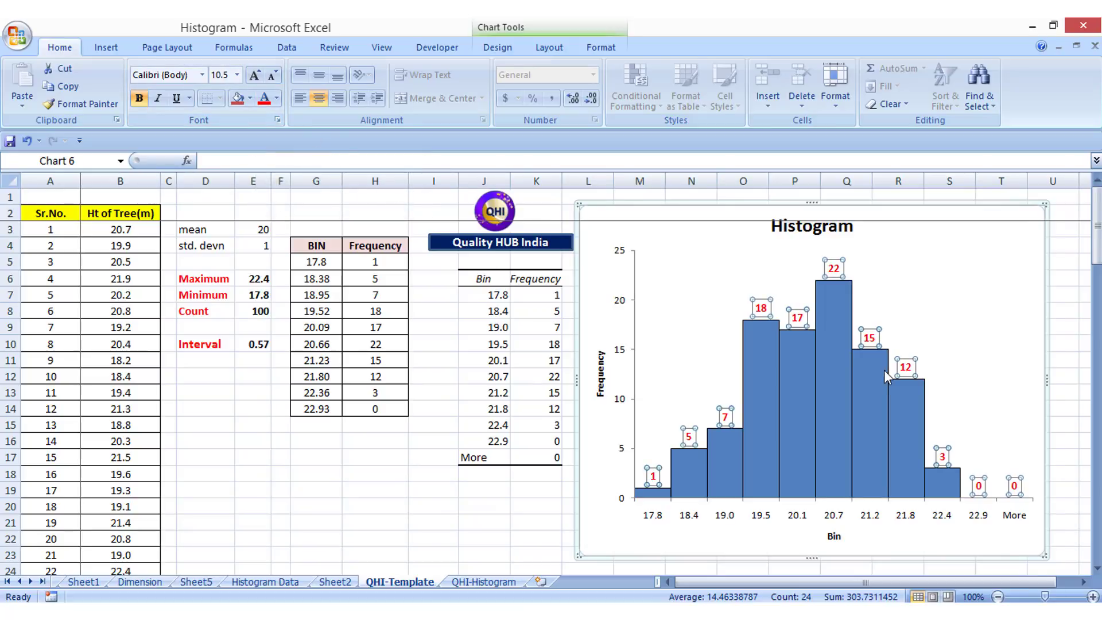
click(508, 512)
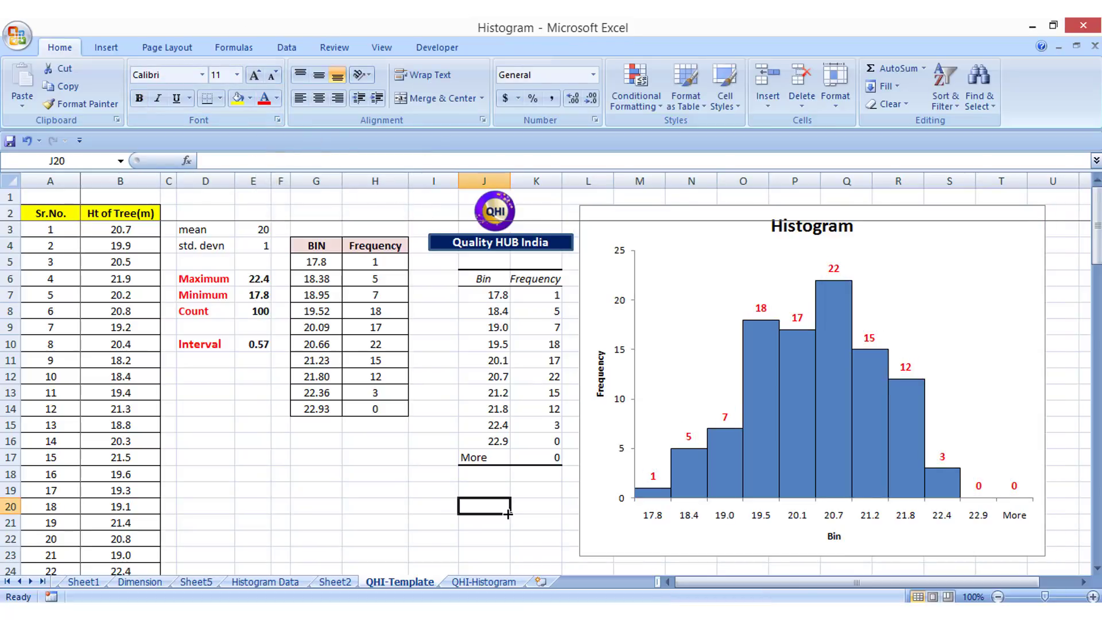